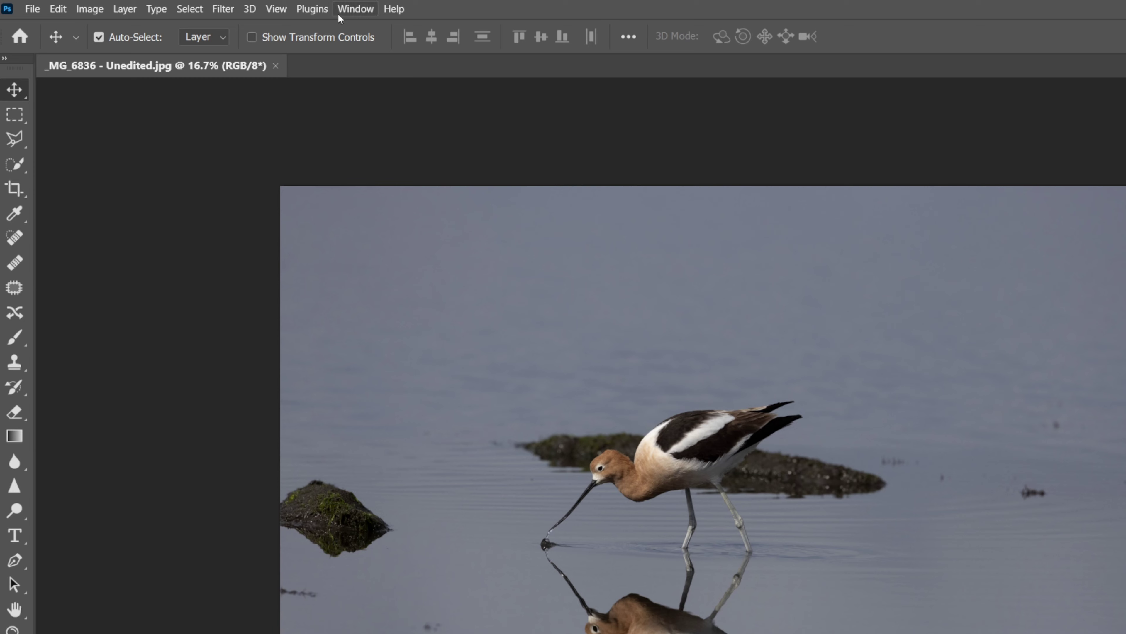
Switch to the Photography workspace and reset it to its default layout
{"action": "left_click", "coordinate": [239, 6]}
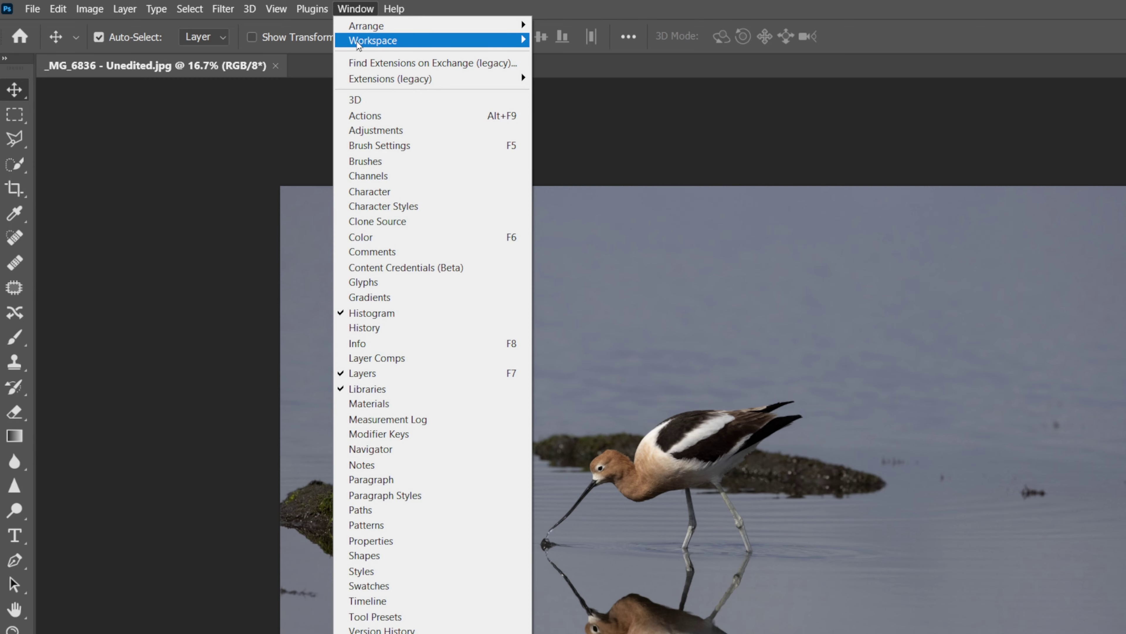
{"action": "mouse_move", "coordinate": [358, 46]}
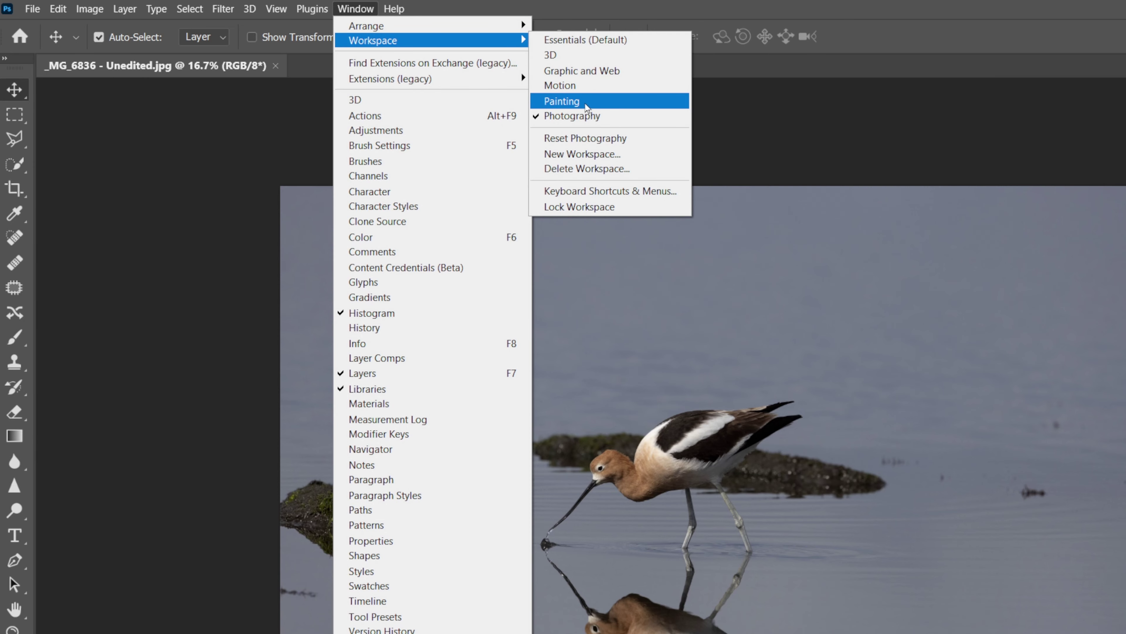
{"action": "left_click", "coordinate": [582, 115]}
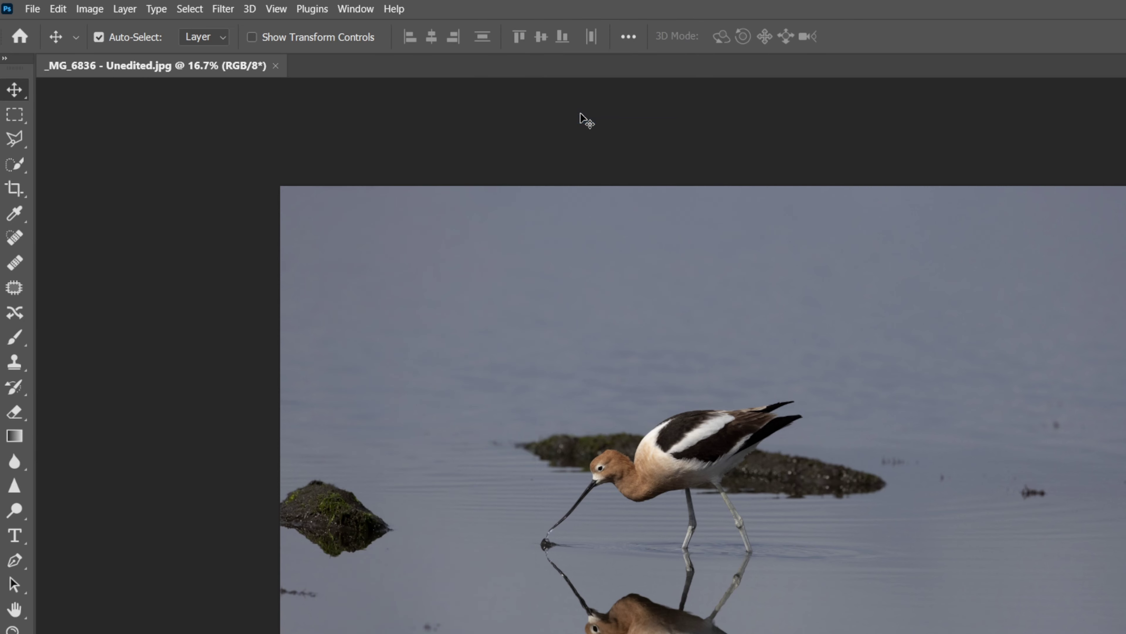
{"action": "left_click", "coordinate": [352, 13]}
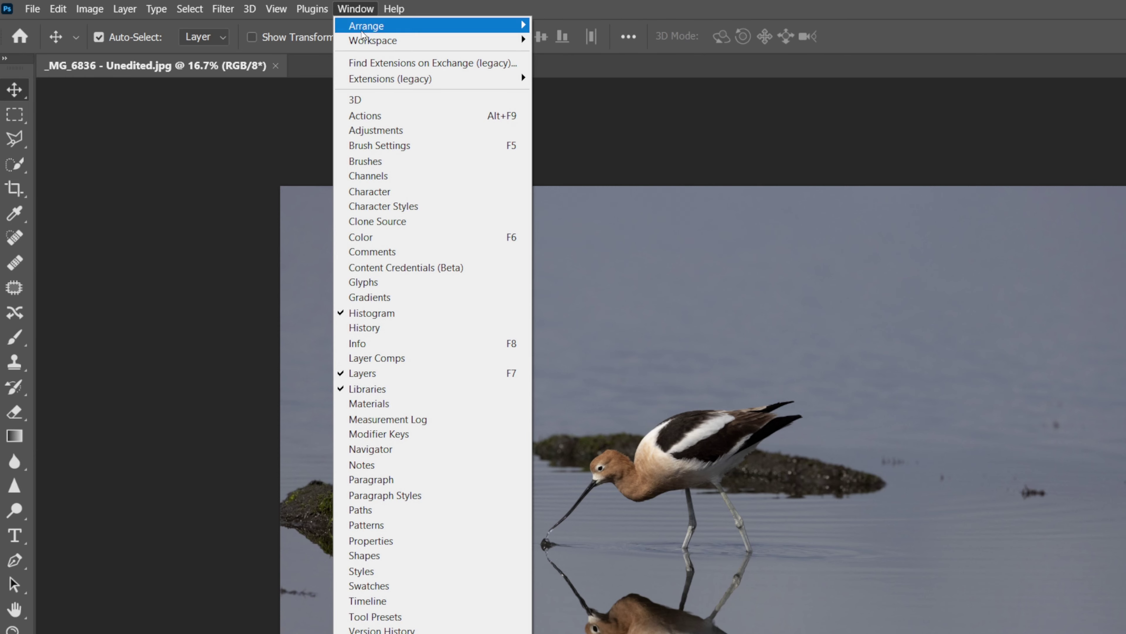
{"action": "mouse_move", "coordinate": [488, 41]}
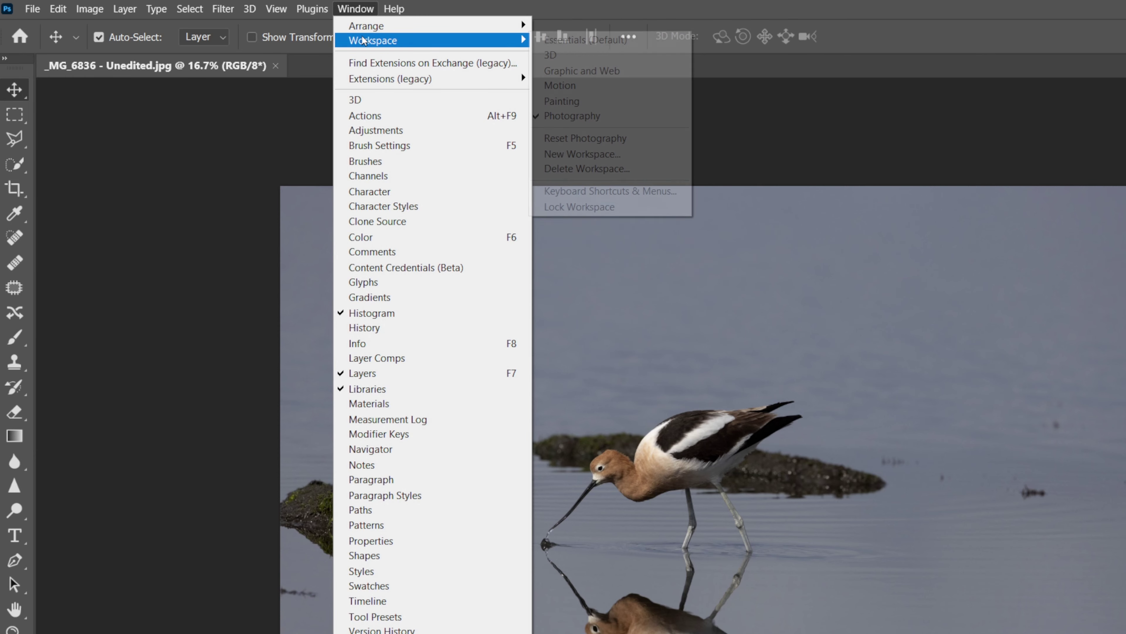
{"action": "left_click", "coordinate": [584, 137]}
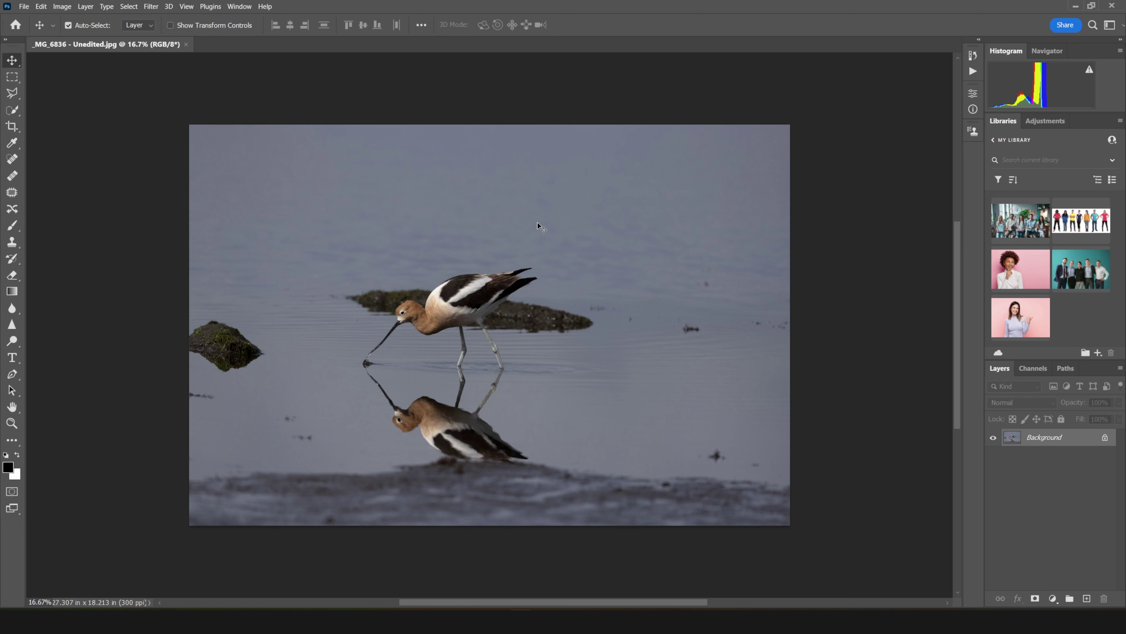
Zoom in on the bird to 50%, zoom back out, and fit the whole photo on screen
{"action": "key", "text": "ctrl+plus"}
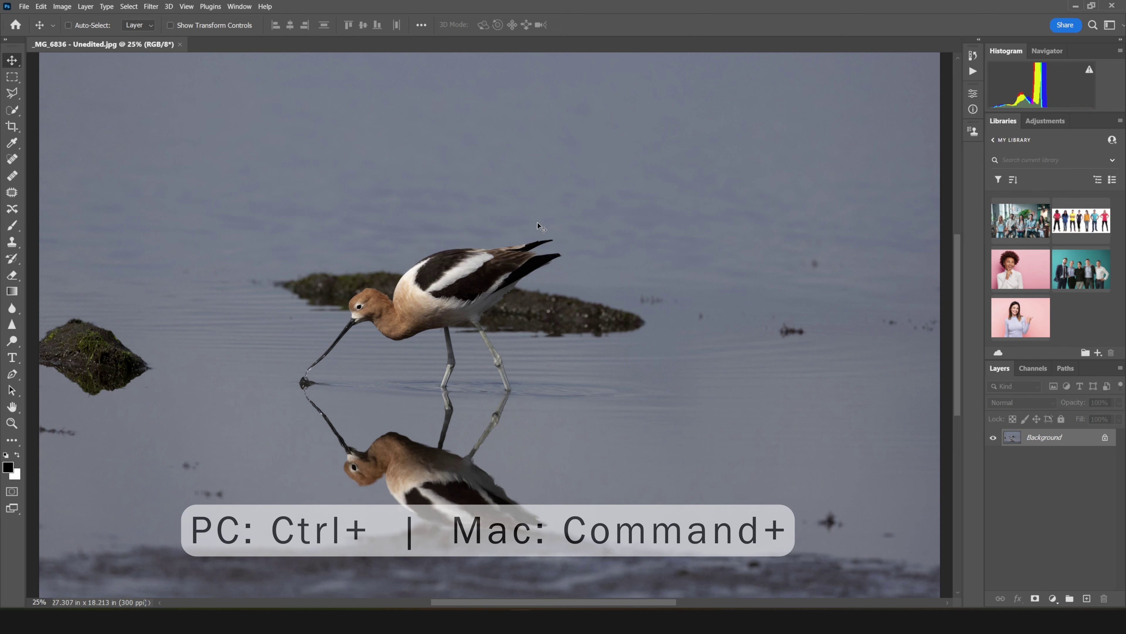
{"action": "key", "text": "ctrl+plus"}
{"action": "key", "text": "ctrl+plus"}
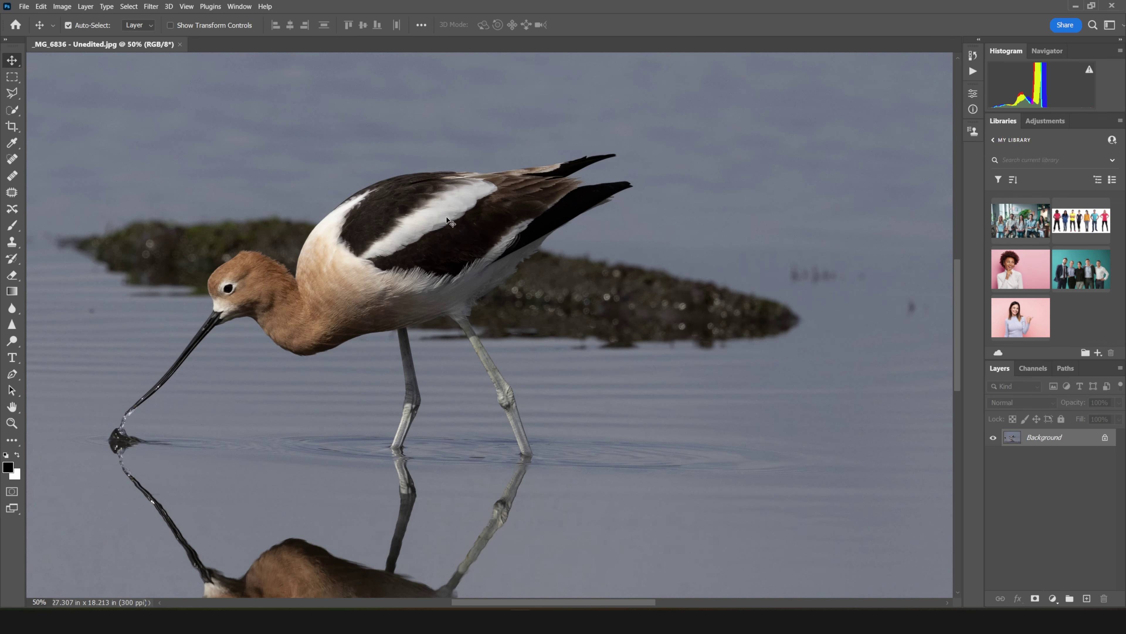
{"action": "key", "text": "ctrl"}
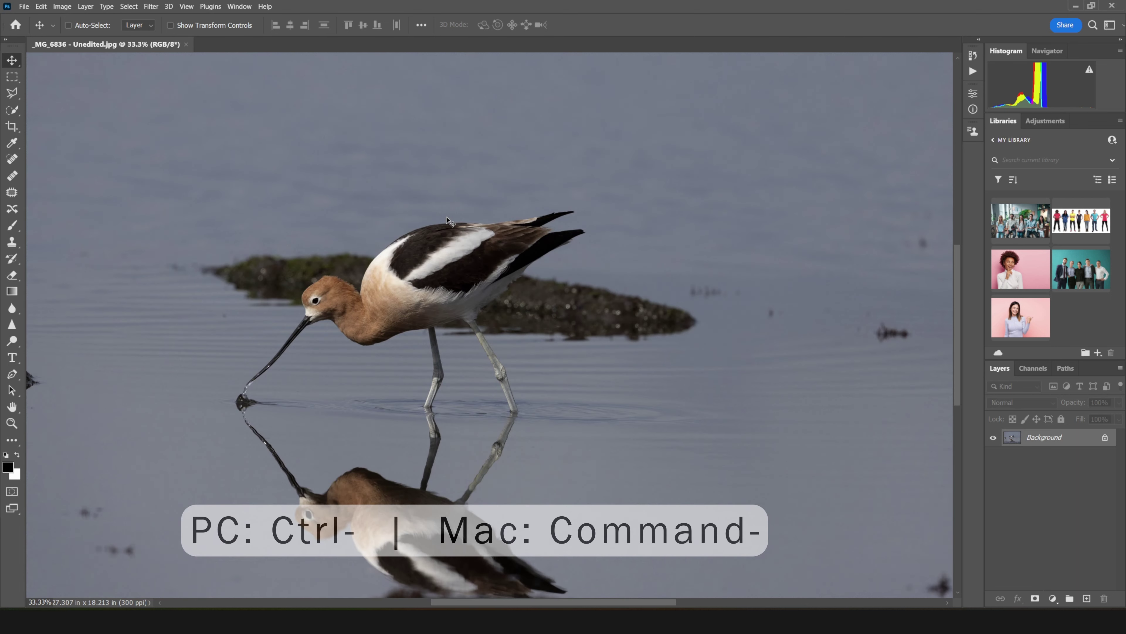
{"action": "key", "text": "ctrl+minus"}
{"action": "key", "text": "ctrl+minus"}
{"action": "key", "text": "ctrl+minus"}
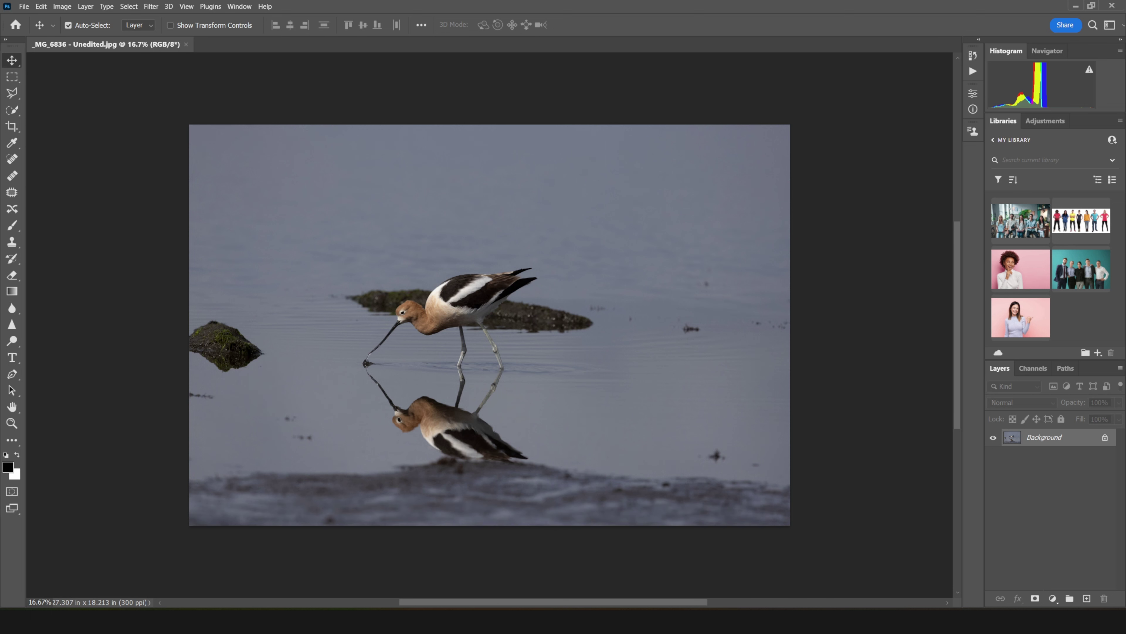
{"action": "key", "text": "ctrl+0"}
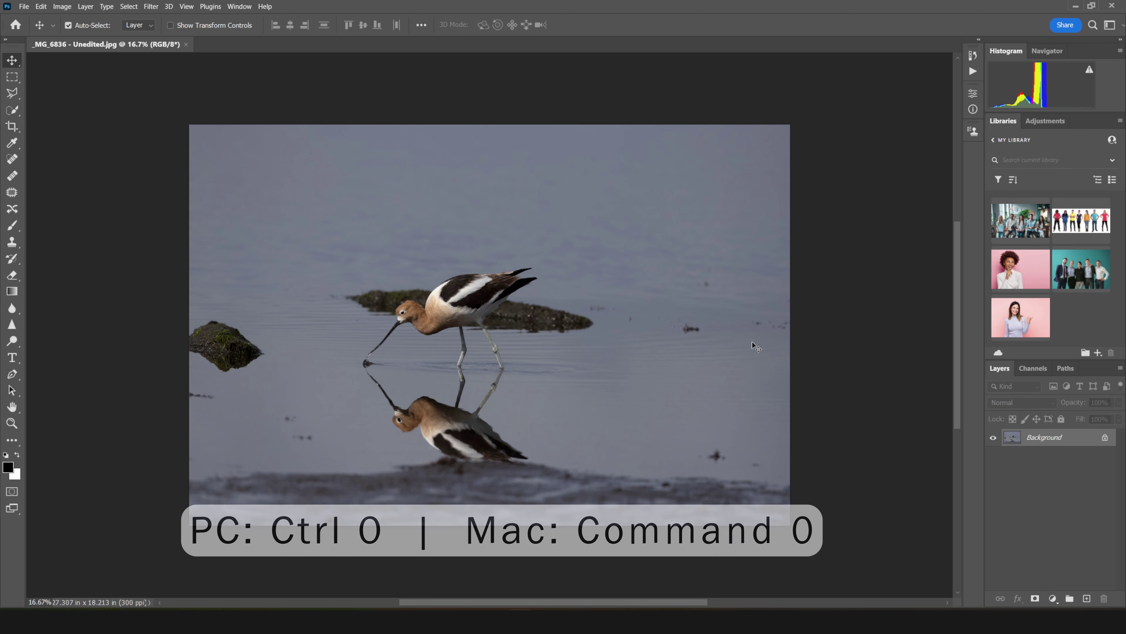
{"action": "key", "text": "ctrl+0"}
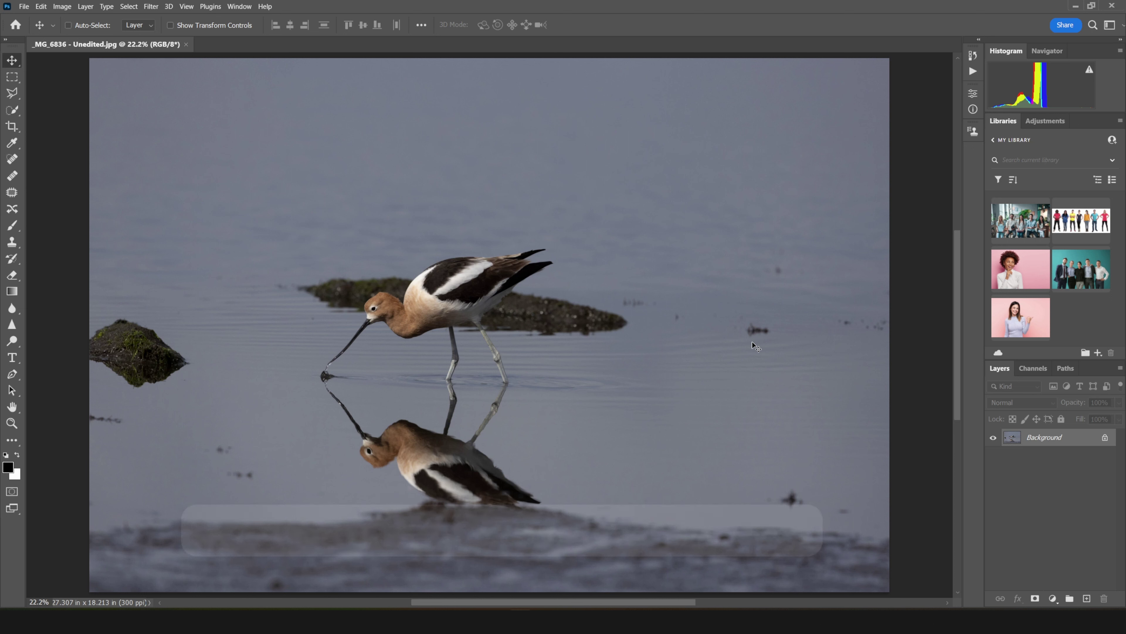
Inspect the bird's head and bill at 100% magnification, then fit the whole photo on screen
{"action": "key", "text": "ctrl+1"}
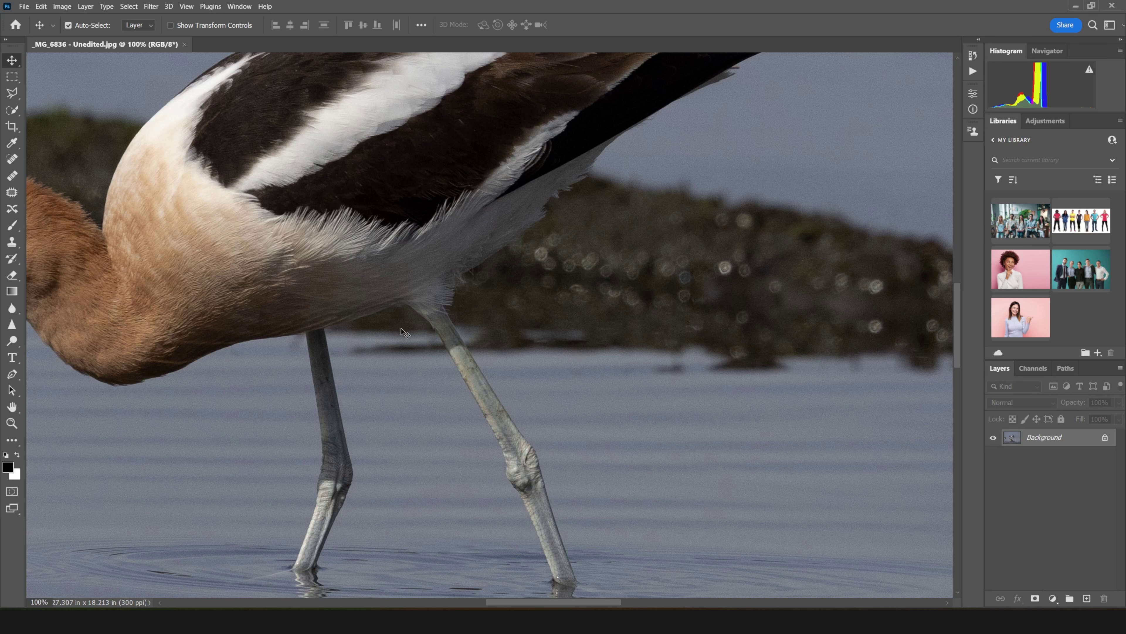
{"action": "left_click", "coordinate": [12, 406]}
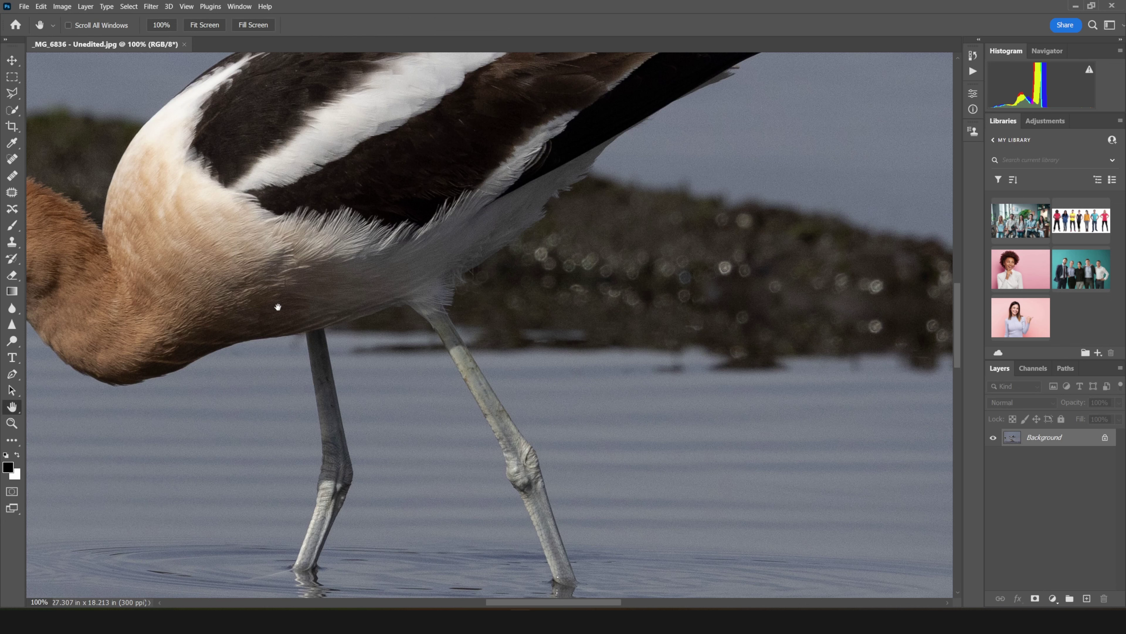
{"action": "left_click_drag", "start_coordinate": [278, 307], "coordinate": [679, 264]}
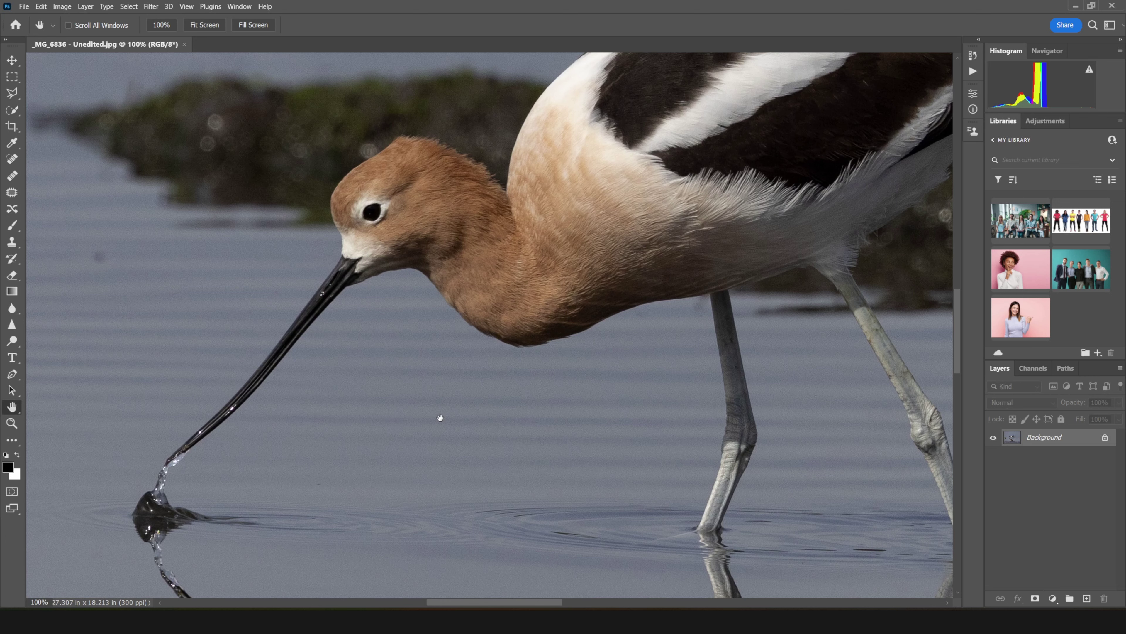
{"action": "key", "text": "ctrl+0"}
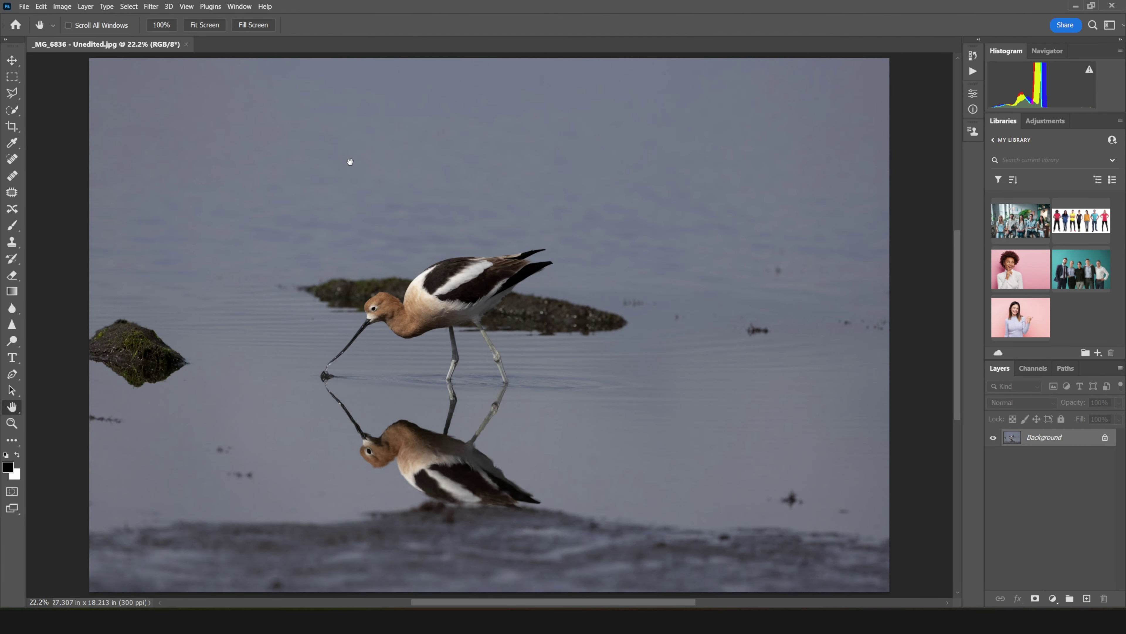
Crop the photo with the Crop tool, using a custom ratio of 10 by 8
{"action": "key", "text": "c"}
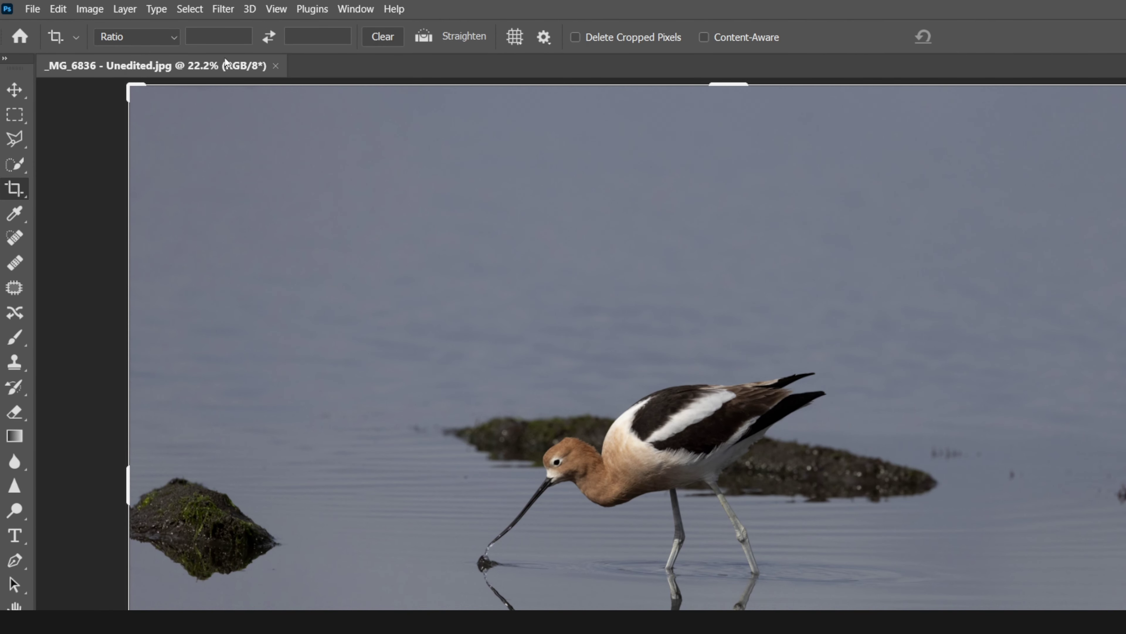
{"action": "left_click", "coordinate": [172, 34]}
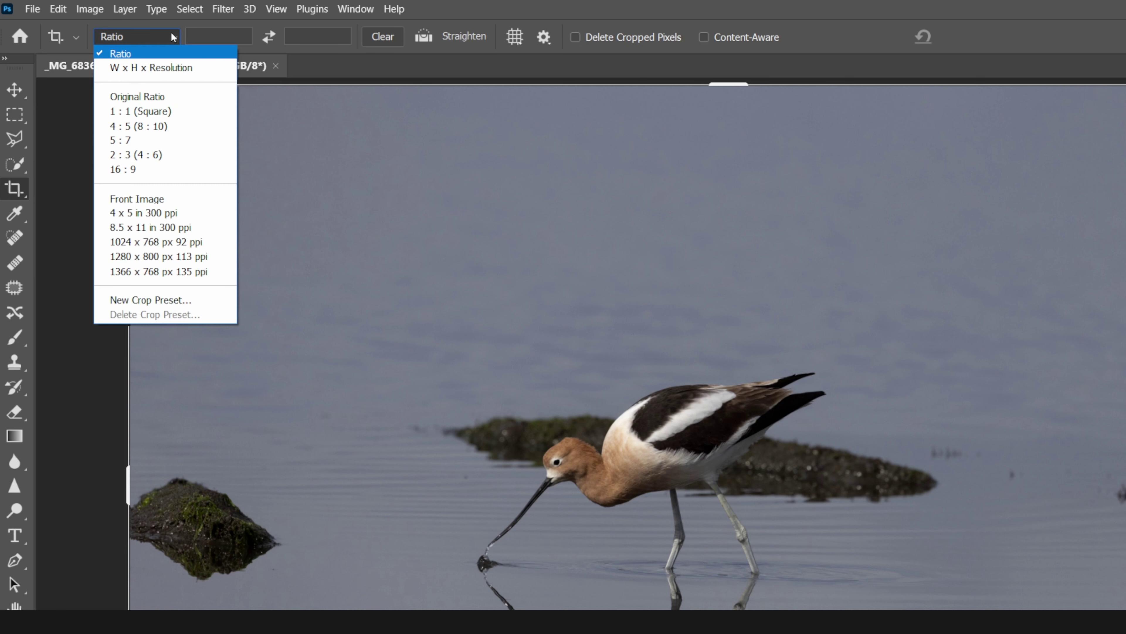
{"action": "left_click", "coordinate": [155, 52]}
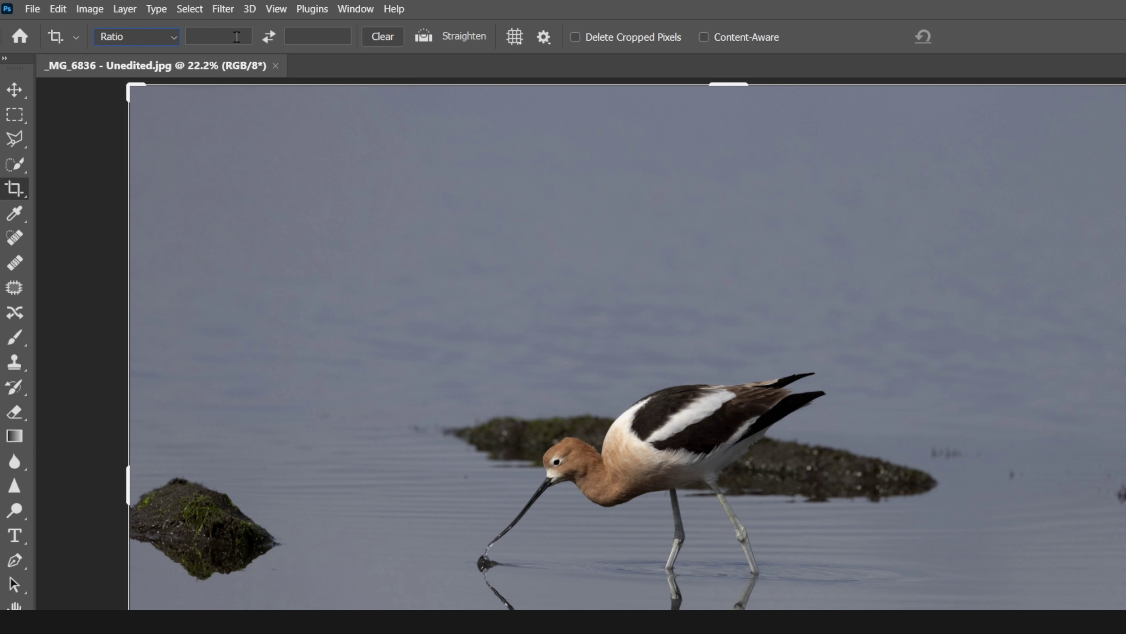
{"action": "left_click", "coordinate": [330, 36]}
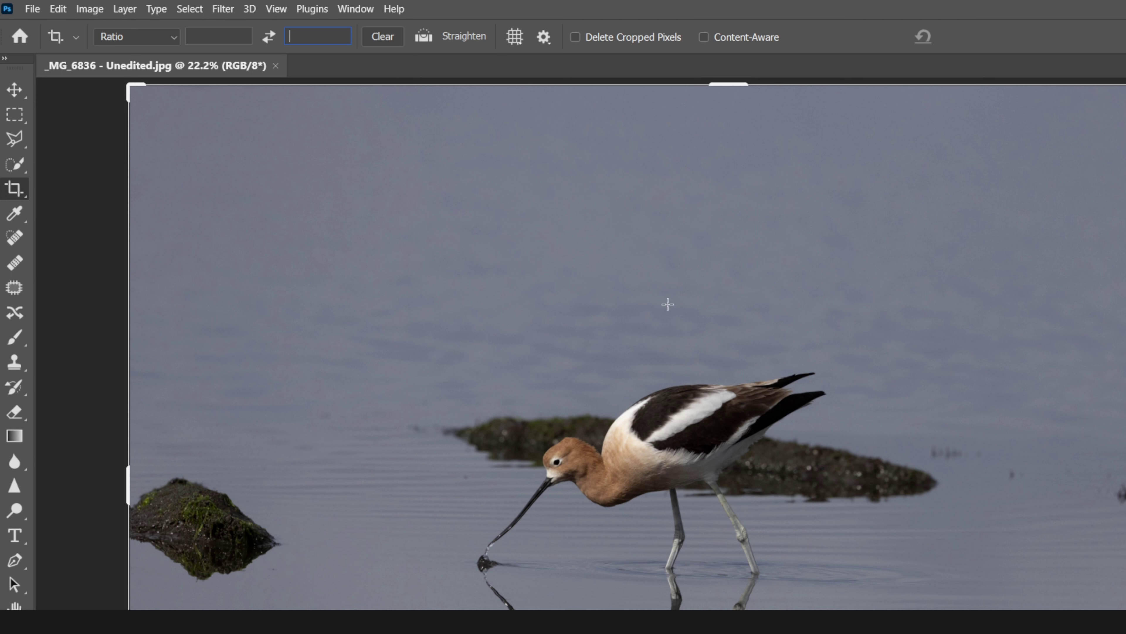
{"action": "left_click", "coordinate": [227, 40]}
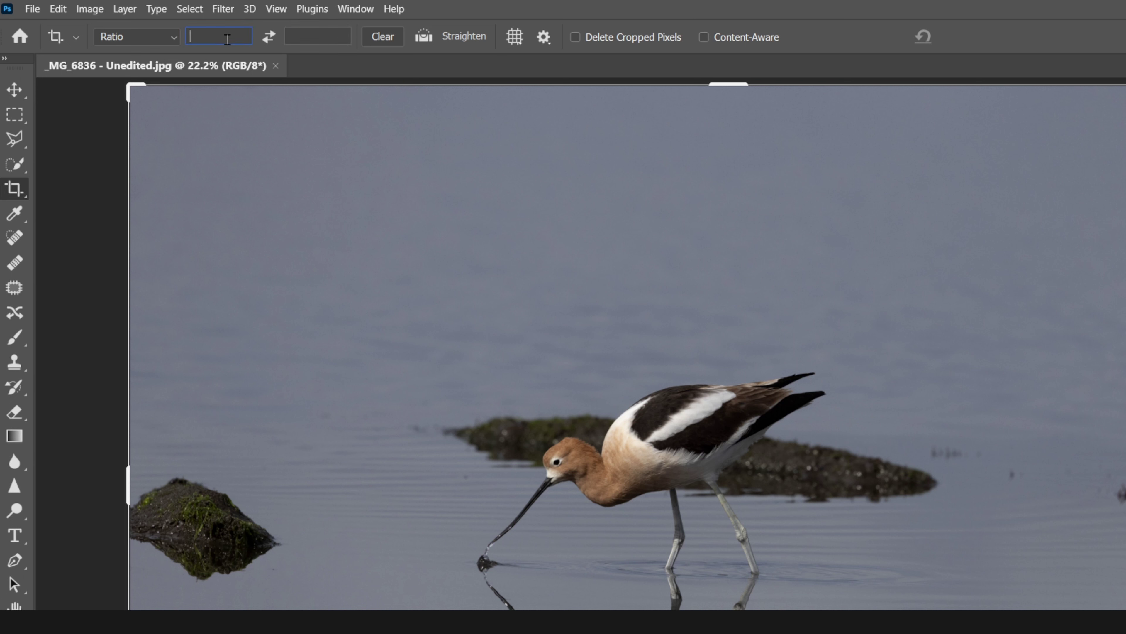
{"action": "type", "text": "10"}
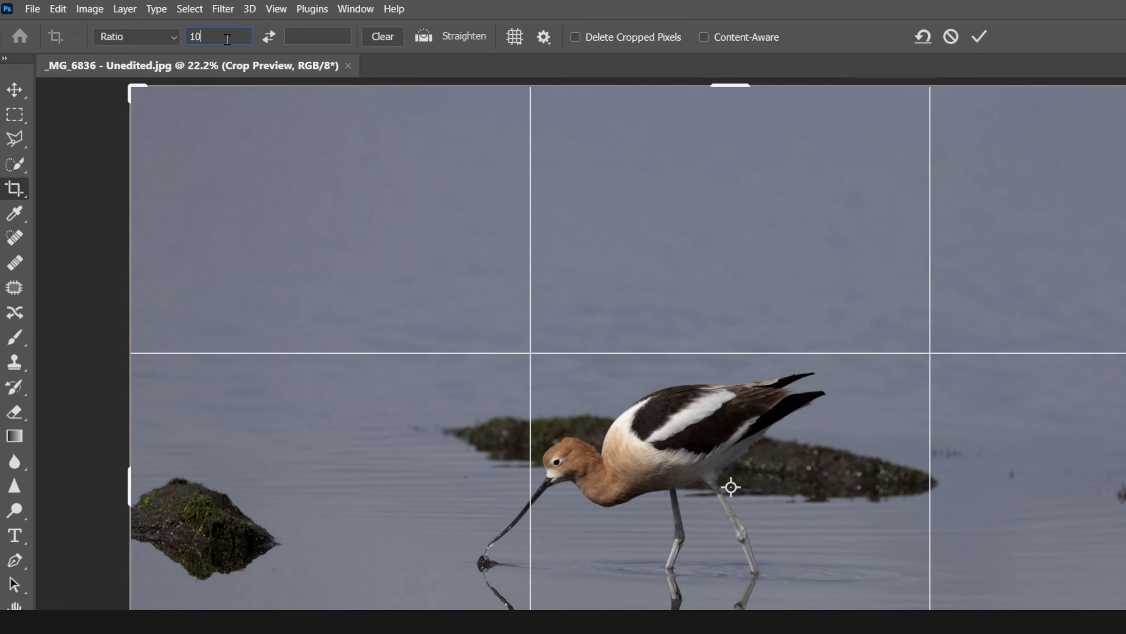
{"action": "key", "text": "Tab"}
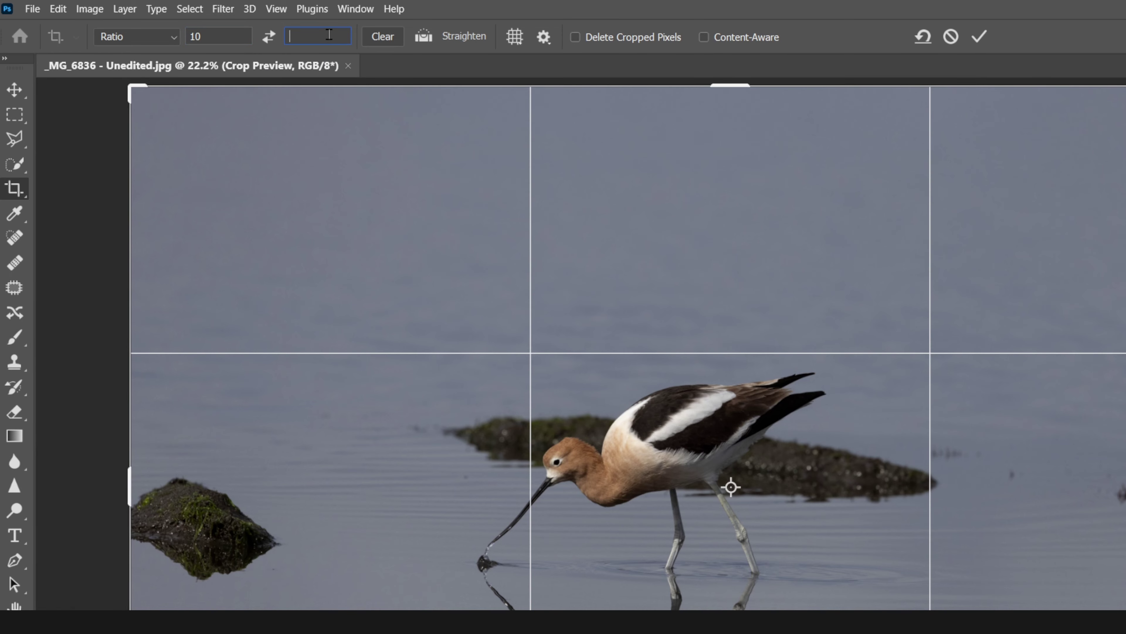
{"action": "type", "text": "8"}
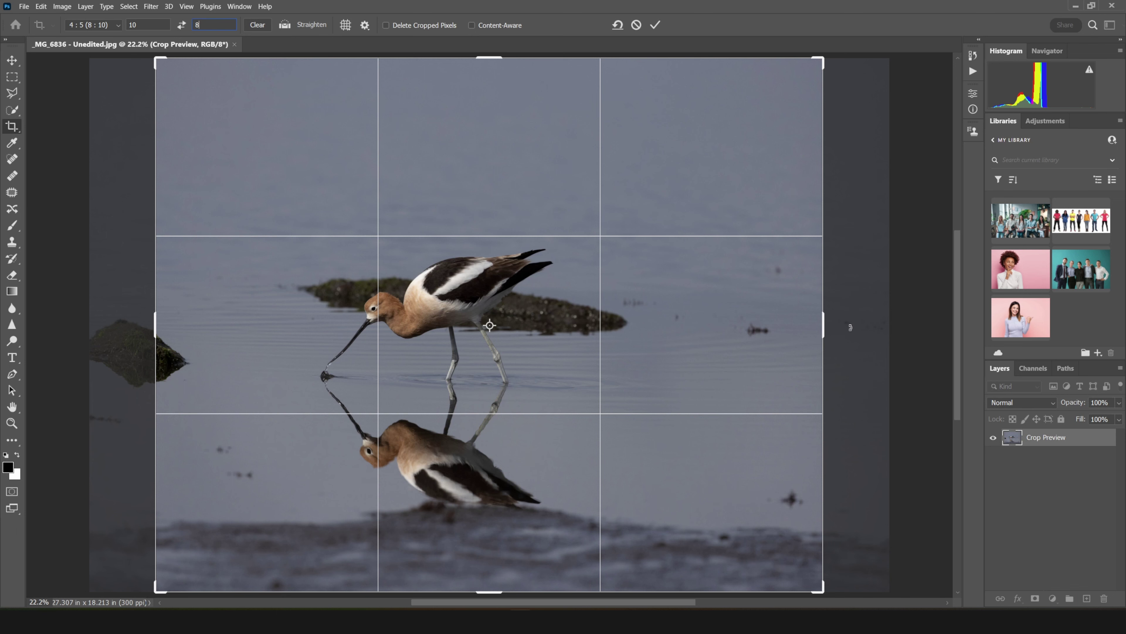
{"action": "left_click", "coordinate": [654, 26]}
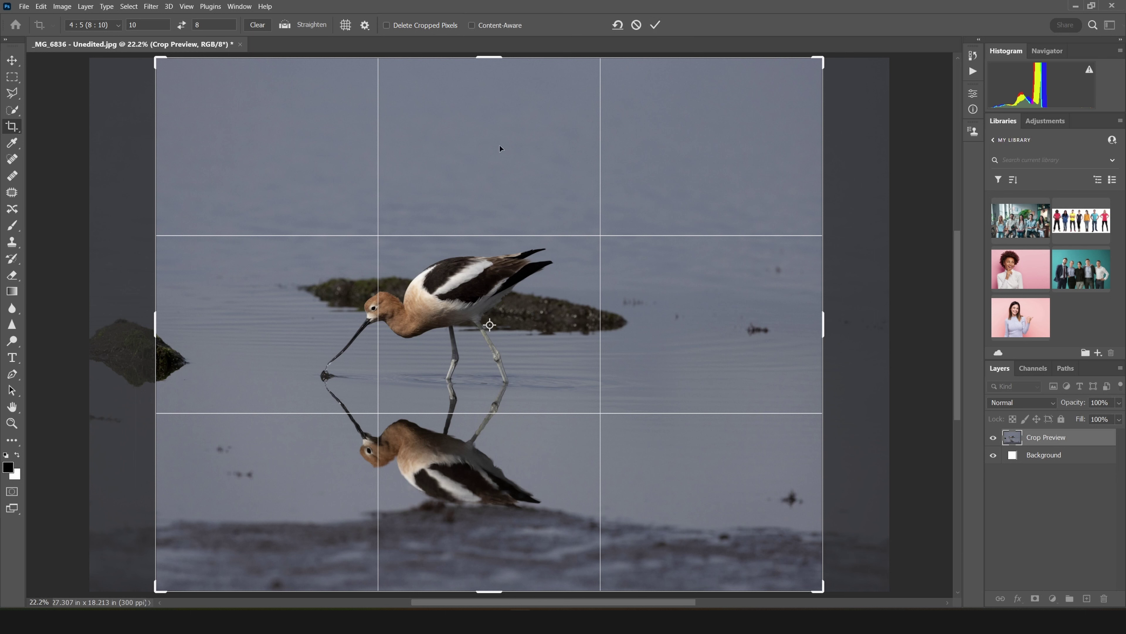
Set the crop ratio to 5 by 4
{"action": "left_click", "coordinate": [139, 21]}
{"action": "type", "text": "5"}
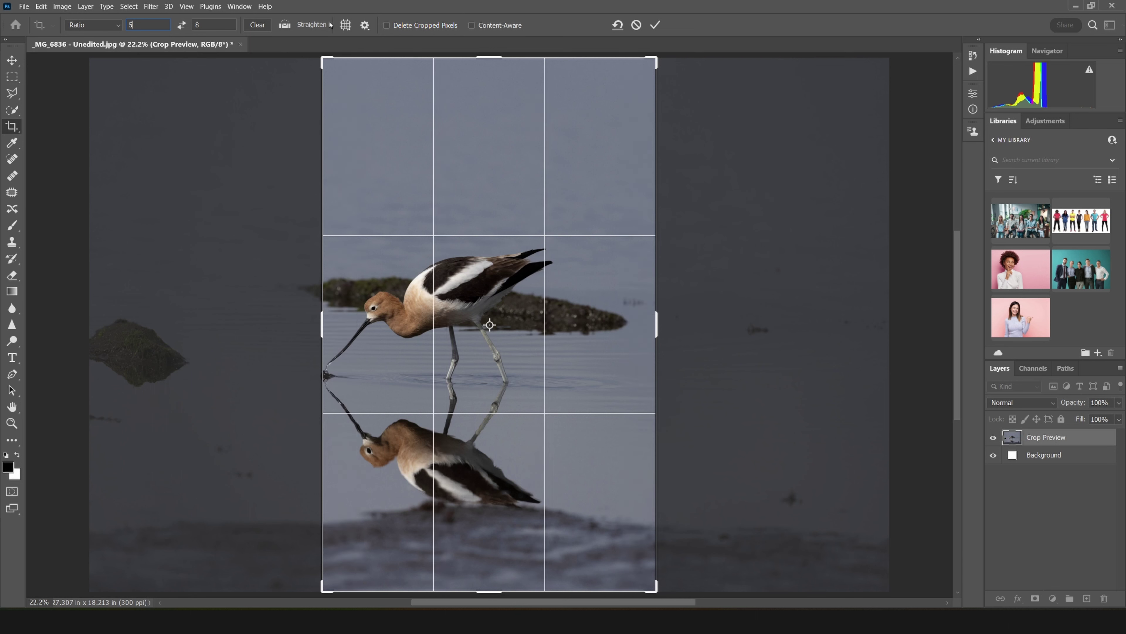
{"action": "type", "text": "4"}
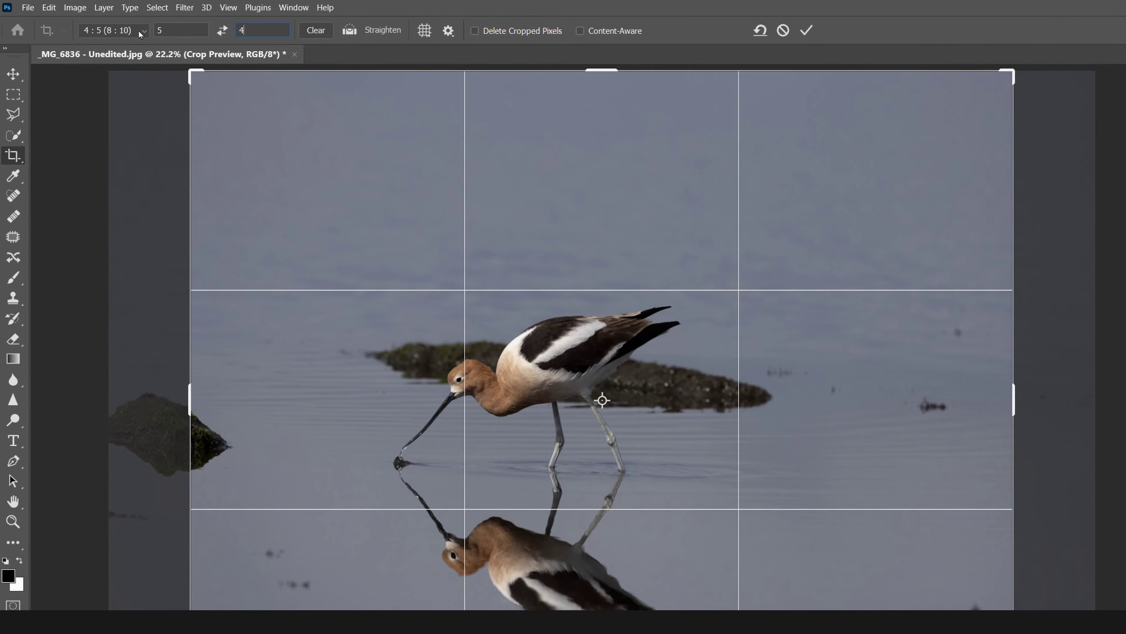
Try the W x H x Resolution crop mode and check its resolution units
{"action": "left_click", "coordinate": [115, 26]}
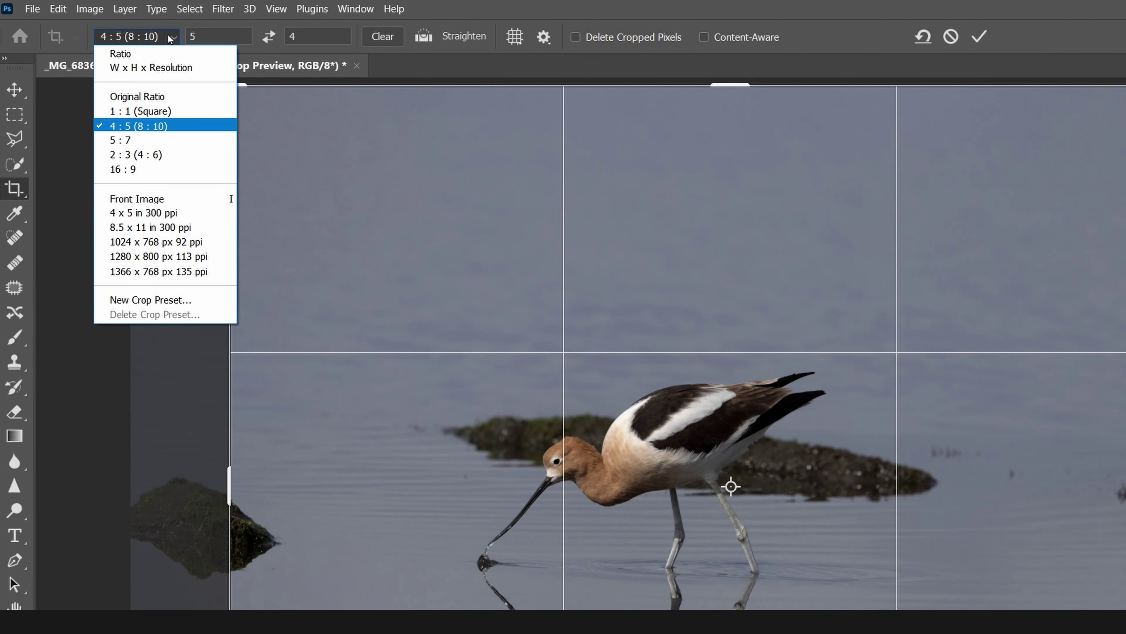
{"action": "left_click", "coordinate": [156, 69]}
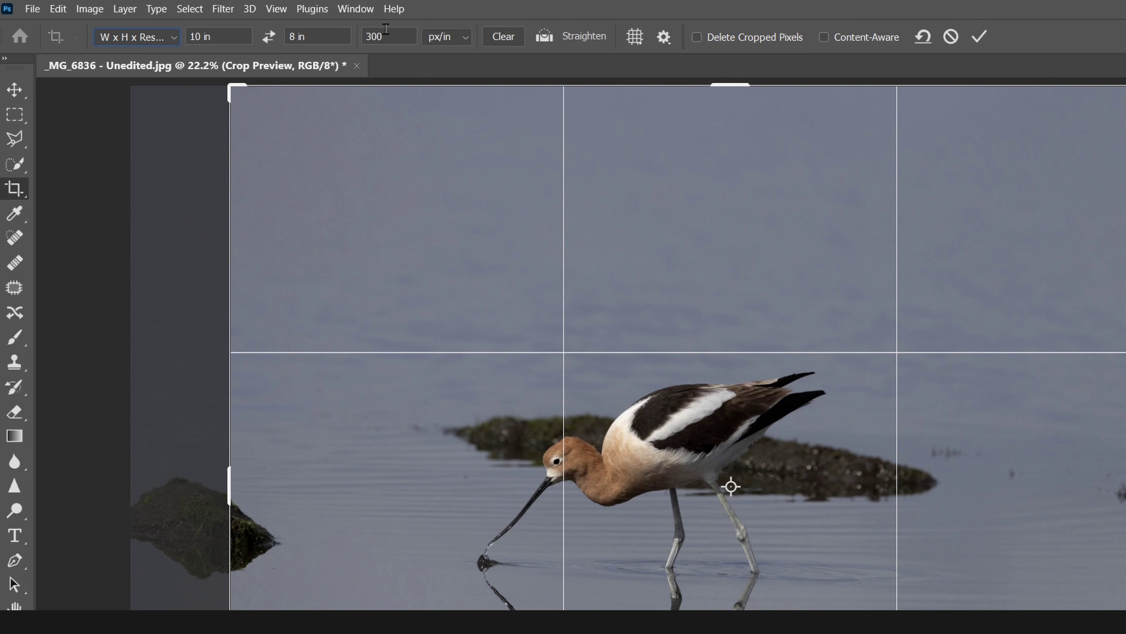
{"action": "left_click", "coordinate": [465, 37]}
{"action": "left_click", "coordinate": [466, 37]}
Choose the 4 : 5 (8 : 10) crop preset and swap its width and height for a landscape 5 by 4 crop
{"action": "left_click", "coordinate": [160, 36]}
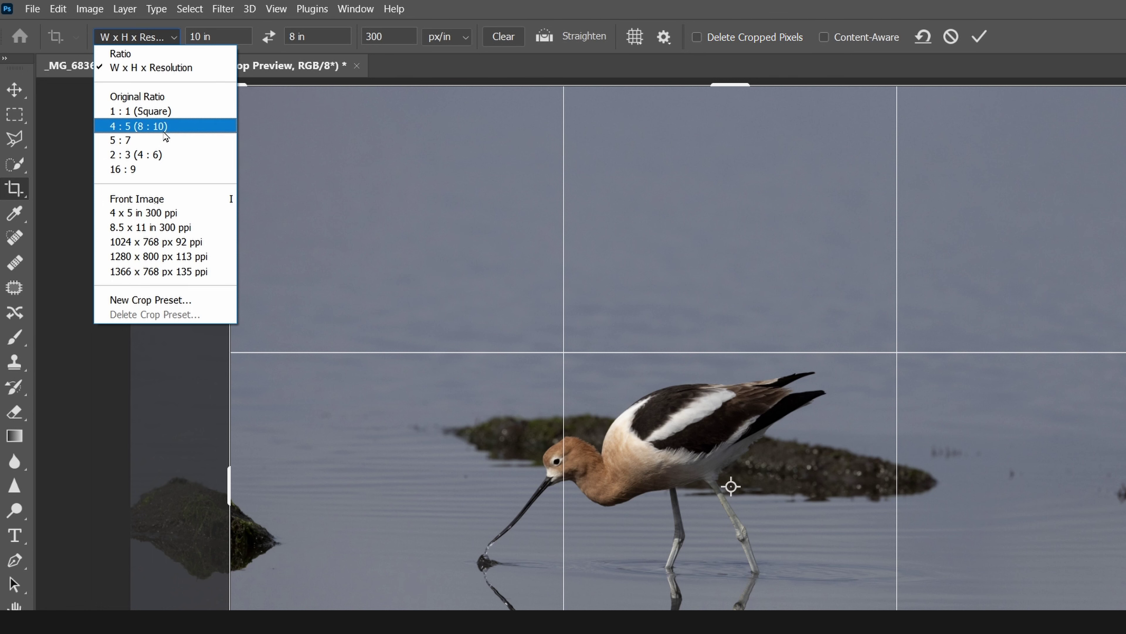
{"action": "left_click", "coordinate": [180, 127]}
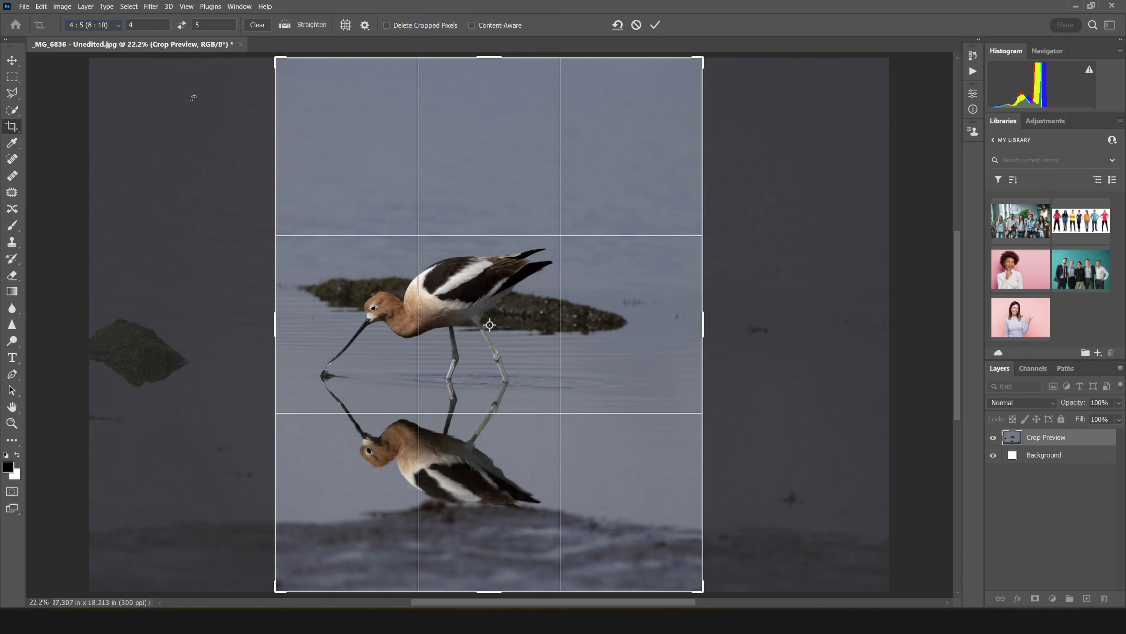
{"action": "left_click", "coordinate": [181, 26]}
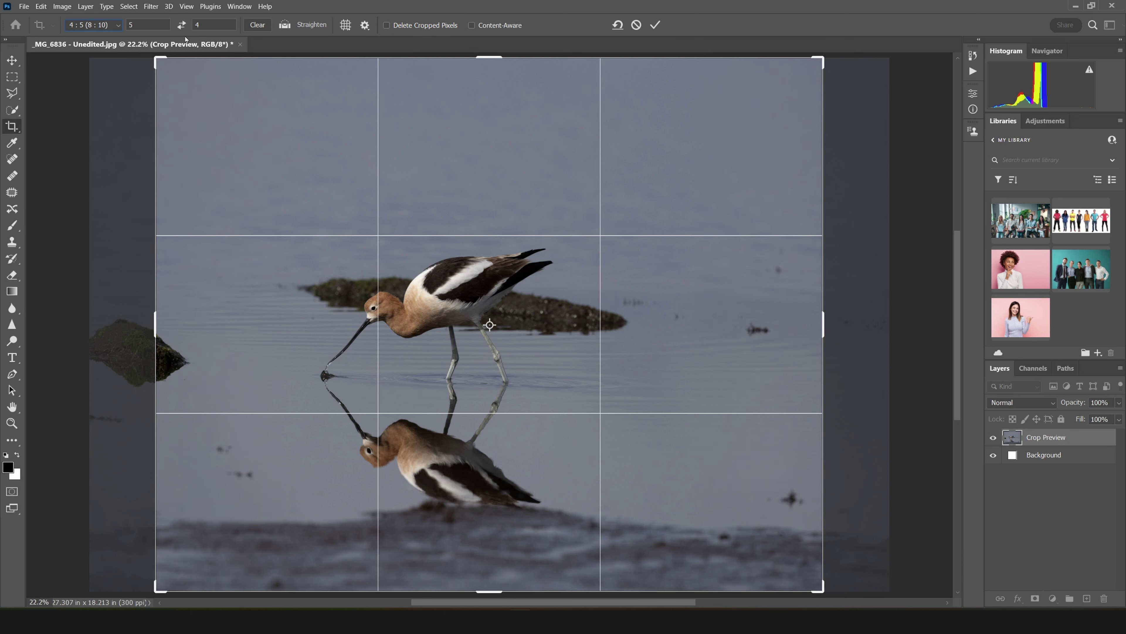
{"action": "left_click", "coordinate": [181, 25]}
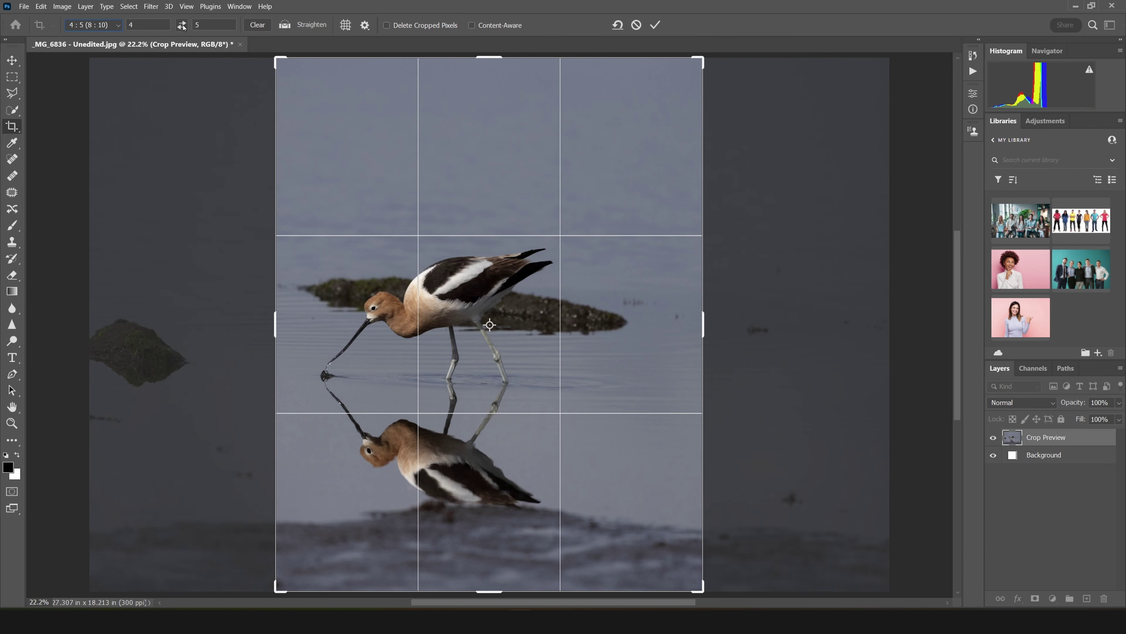
{"action": "left_click", "coordinate": [181, 25]}
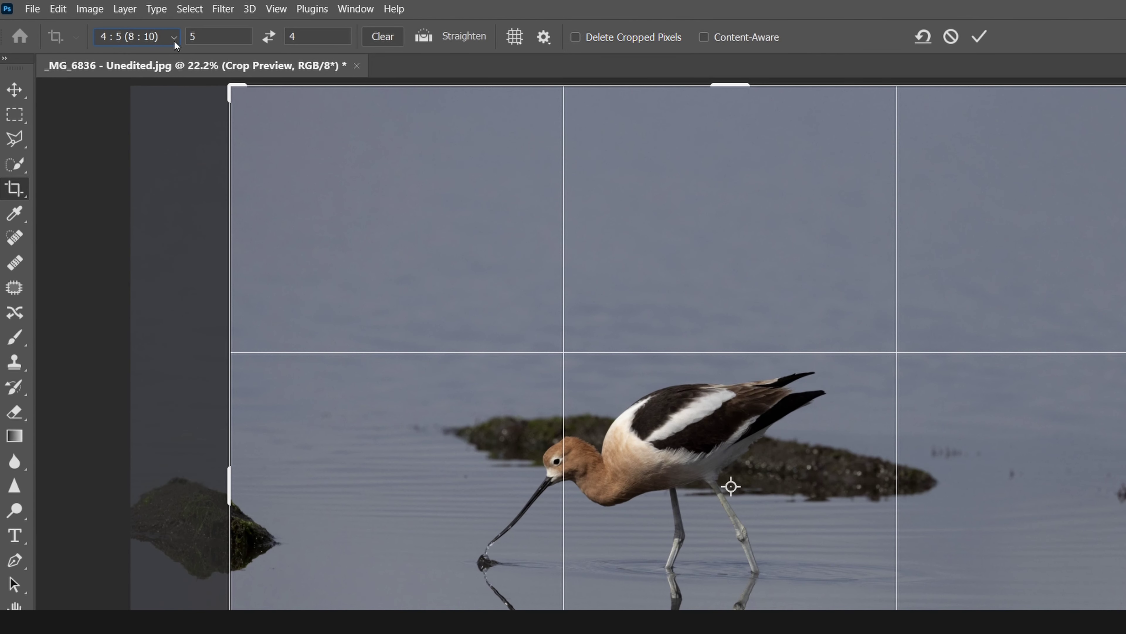
Preview the 16 : 9 crop preset on the photo and return the crop to Original Ratio
{"action": "left_click", "coordinate": [117, 26]}
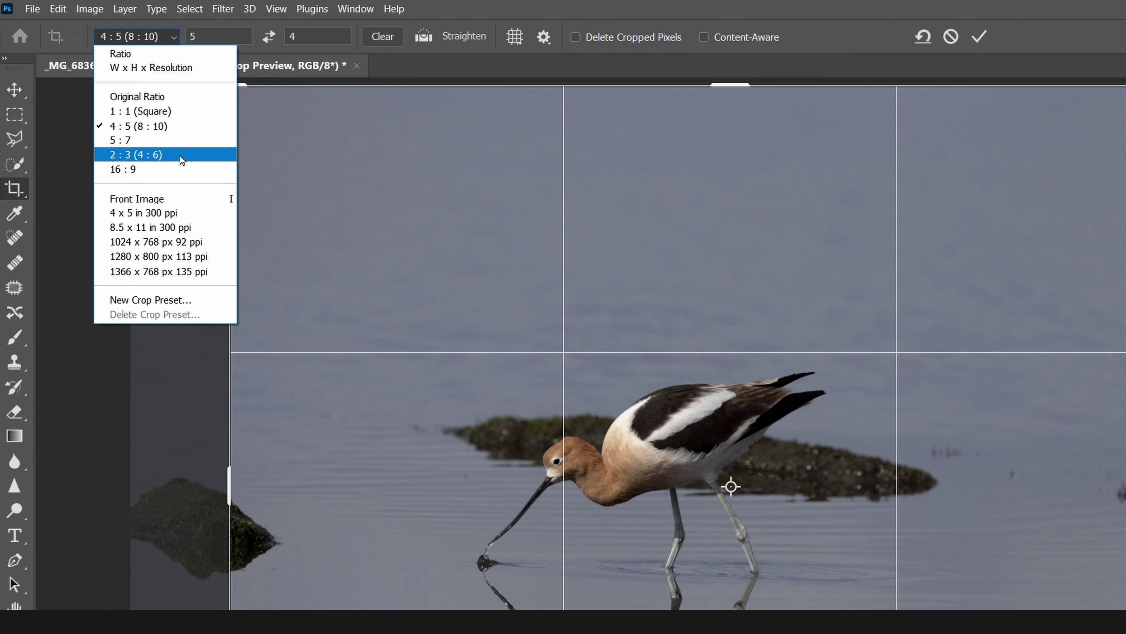
{"action": "left_click", "coordinate": [166, 169]}
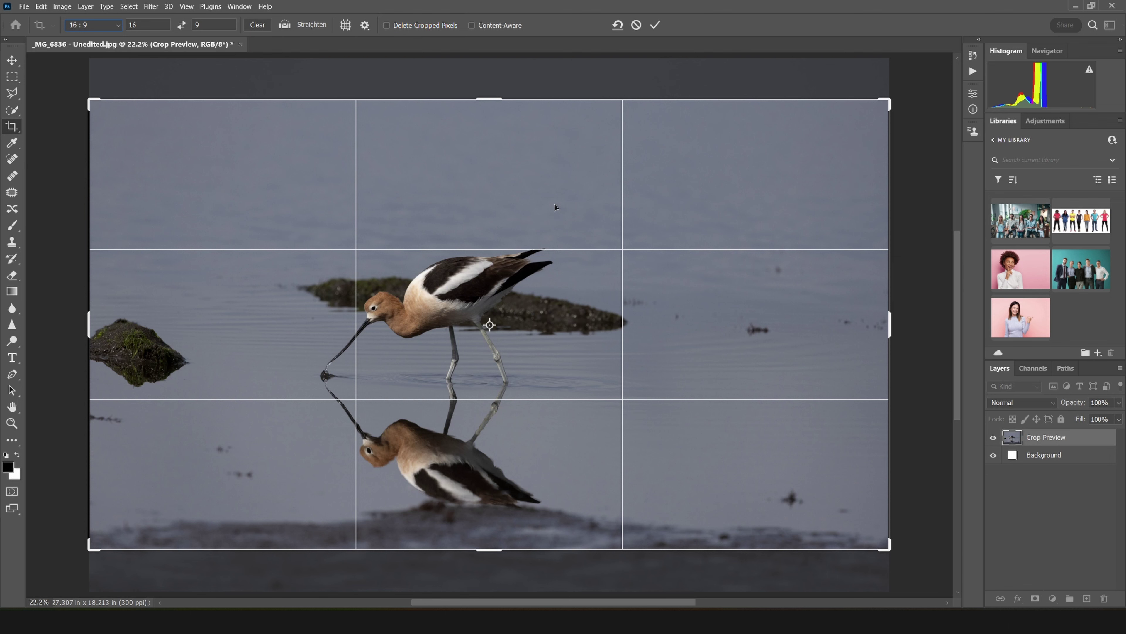
{"action": "left_click", "coordinate": [98, 25]}
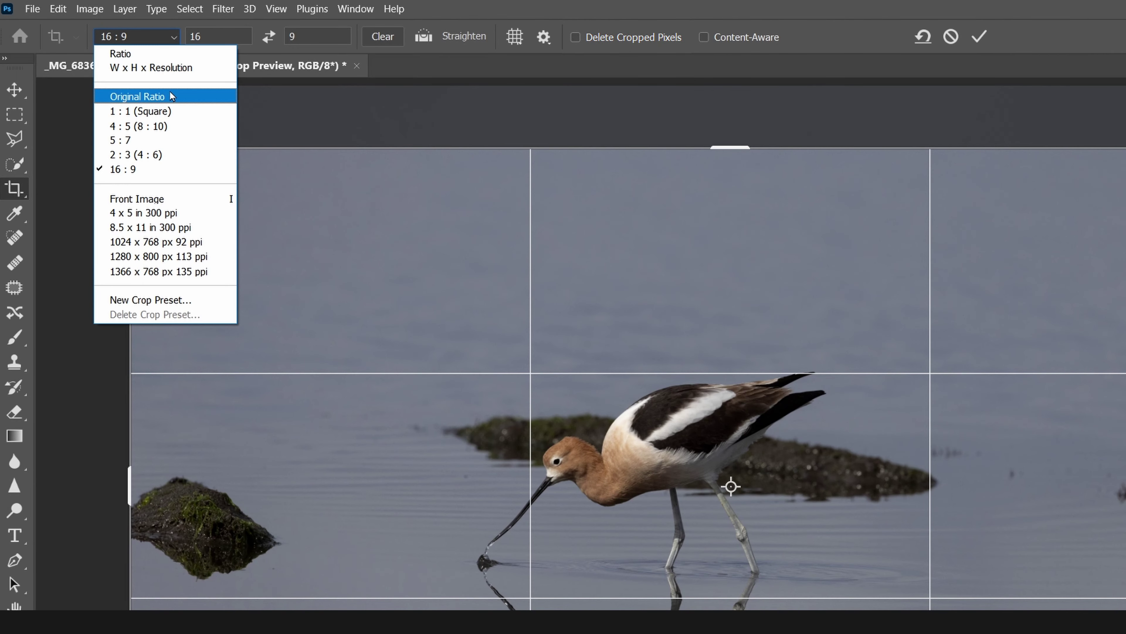
{"action": "left_click", "coordinate": [170, 96]}
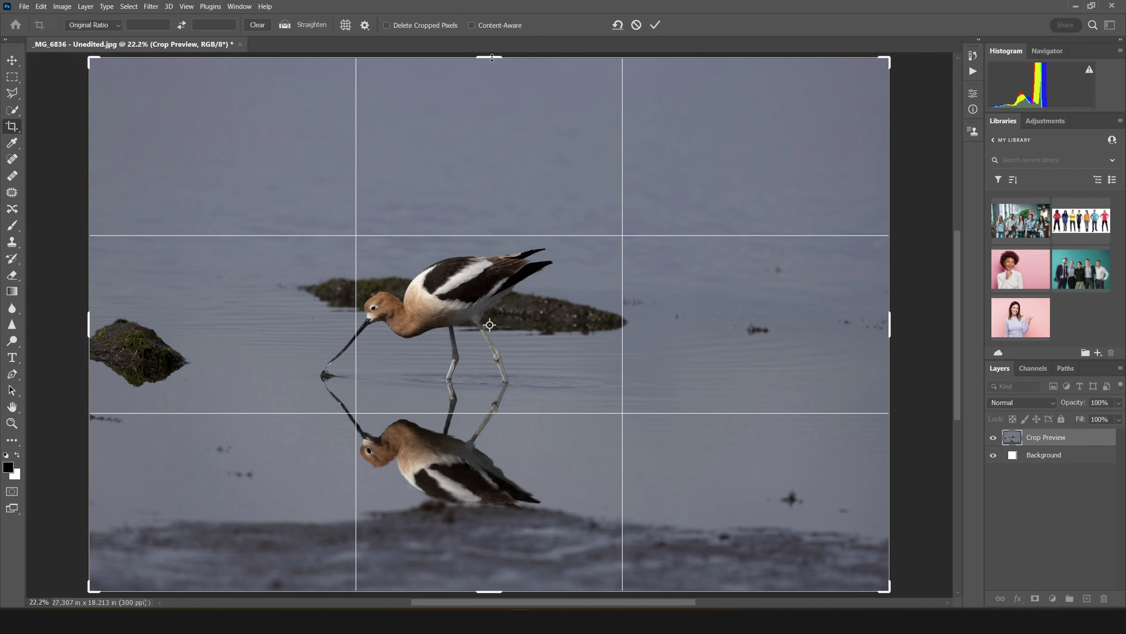
Try resizing the crop box from its upper edge and upper-right corner, restoring it to the full frame
{"action": "left_click_drag", "start_coordinate": [492, 58], "coordinate": [481, 115]}
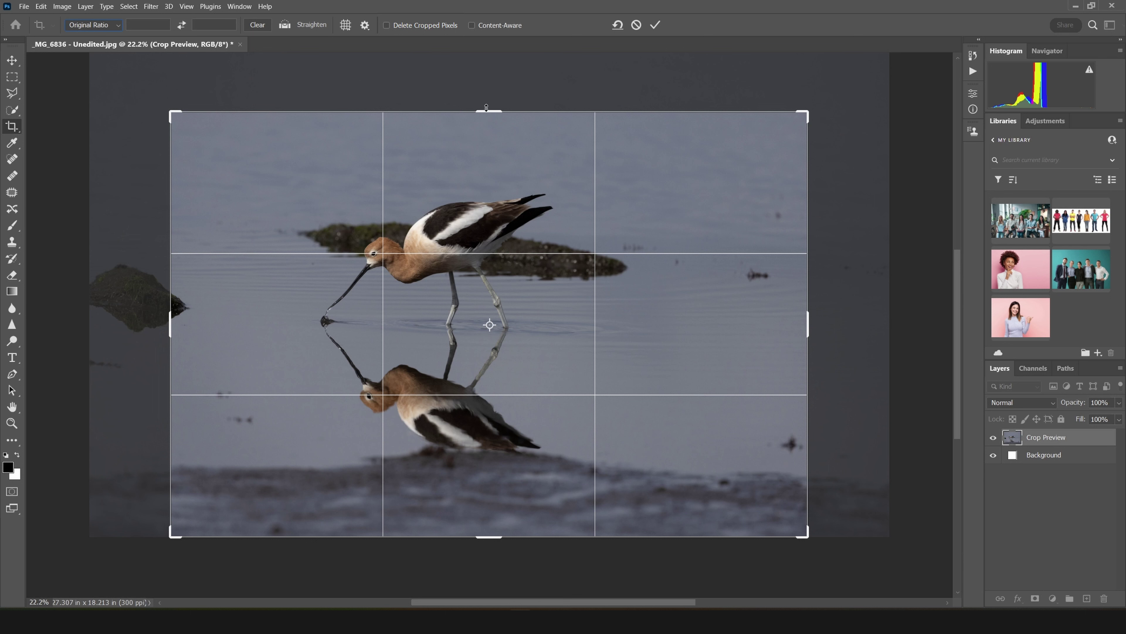
{"action": "left_click_drag", "start_coordinate": [486, 107], "coordinate": [490, 55]}
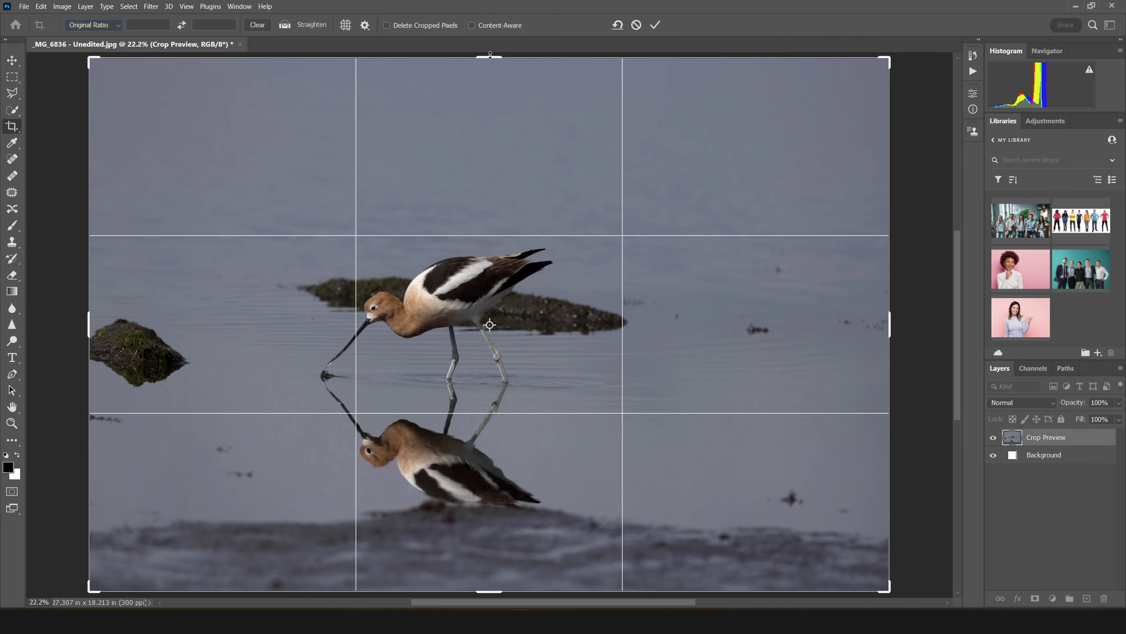
{"action": "left_click_drag", "start_coordinate": [884, 59], "coordinate": [854, 74]}
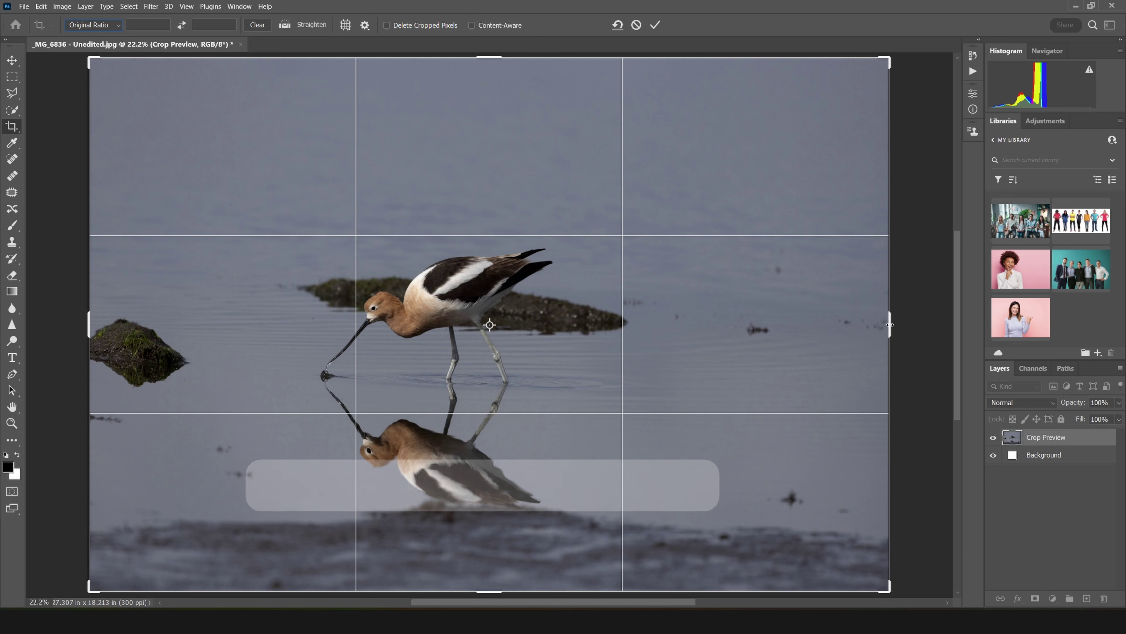
Tighten the crop to about 14 by 9.4 in around the bird, shifting and slightly rotating the photo within it
{"action": "left_click_drag", "start_coordinate": [891, 325], "coordinate": [676, 319]}
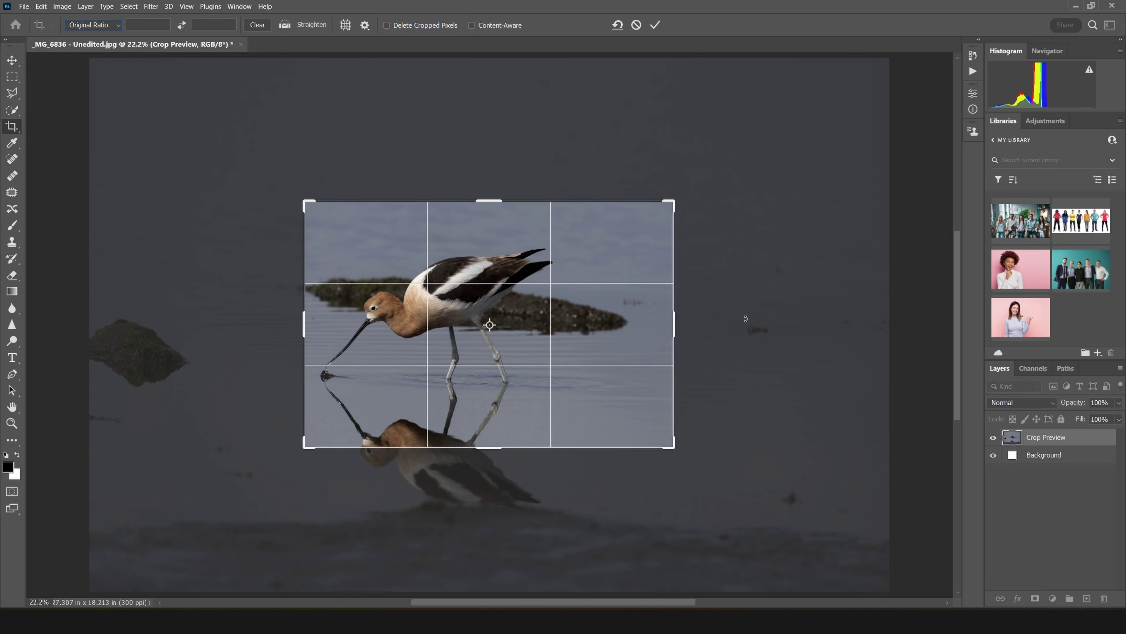
{"action": "left_click_drag", "start_coordinate": [581, 325], "coordinate": [588, 325]}
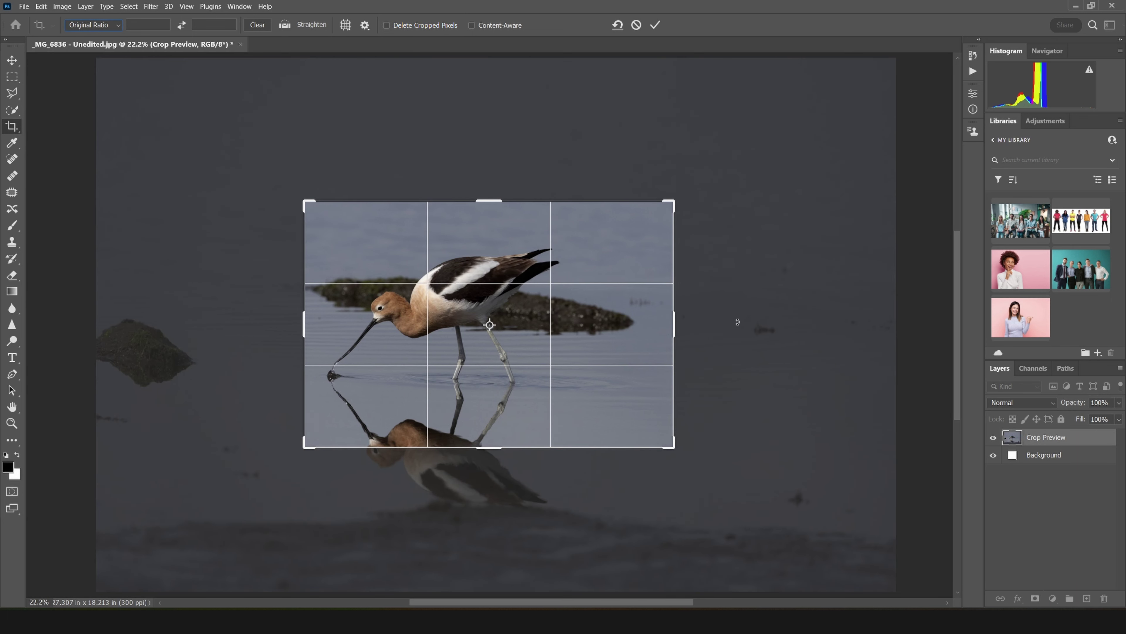
{"action": "left_click_drag", "start_coordinate": [479, 253], "coordinate": [517, 237]}
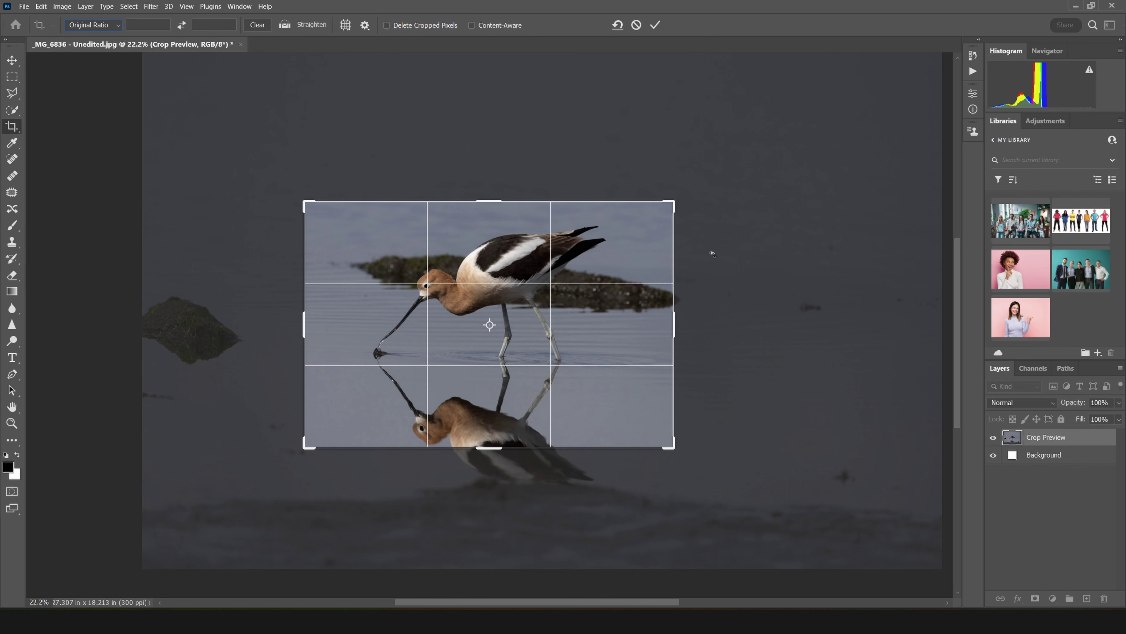
{"action": "mouse_move", "coordinate": [712, 254]}
{"action": "left_mouse_down"}
{"action": "mouse_move", "coordinate": [711, 273]}
{"action": "mouse_move", "coordinate": [707, 240]}
{"action": "mouse_move", "coordinate": [704, 255]}
{"action": "left_mouse_up"}
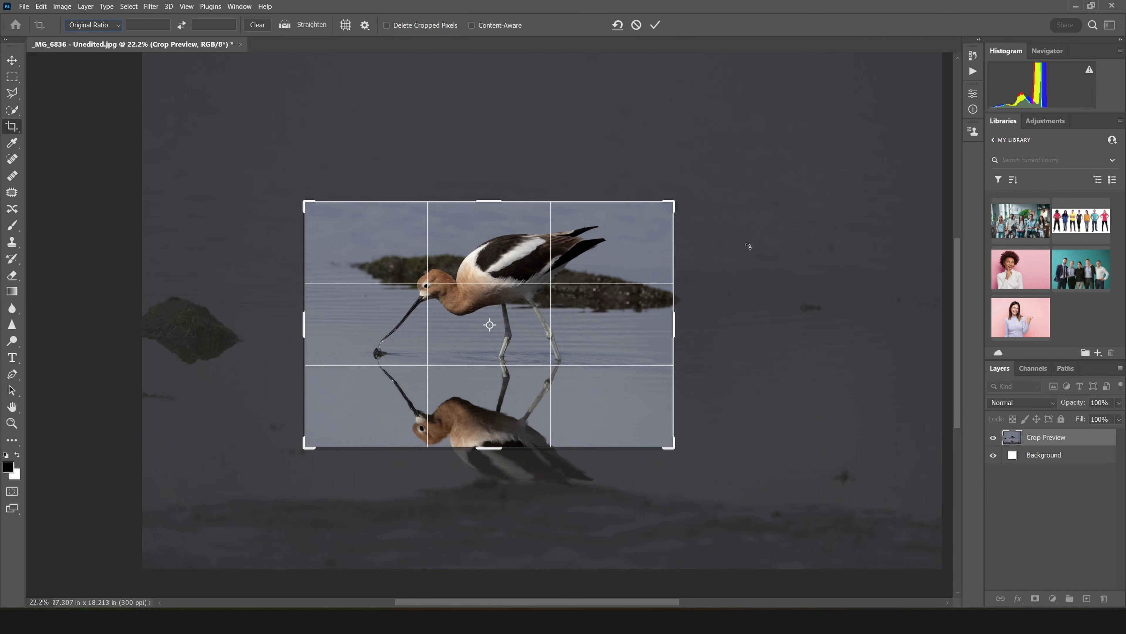
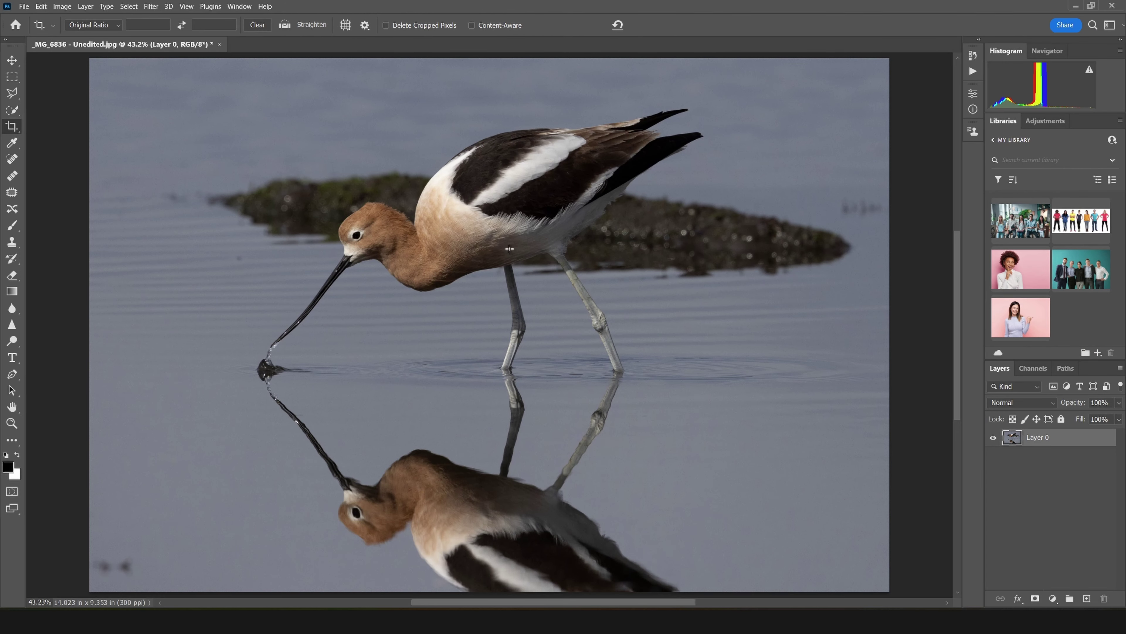
Reopen the crop, enable Delete Cropped Pixels and apply the crop again
{"action": "left_click", "coordinate": [560, 284]}
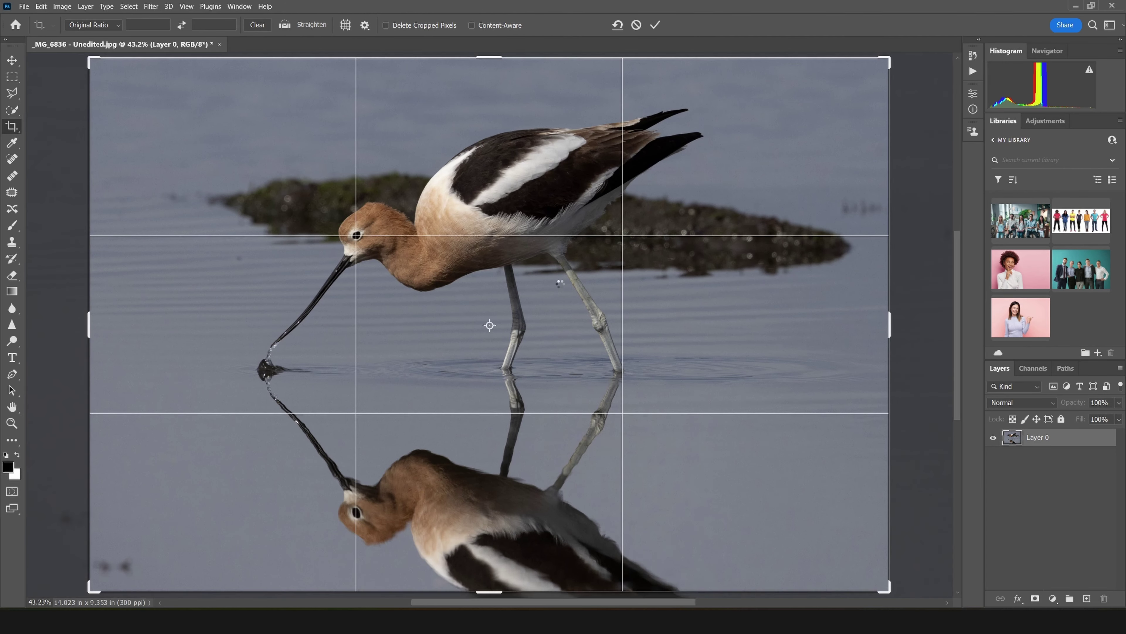
{"action": "key", "text": "ctrl+minus"}
{"action": "key", "text": "ctrl+minus"}
{"action": "key", "text": "ctrl+minus"}
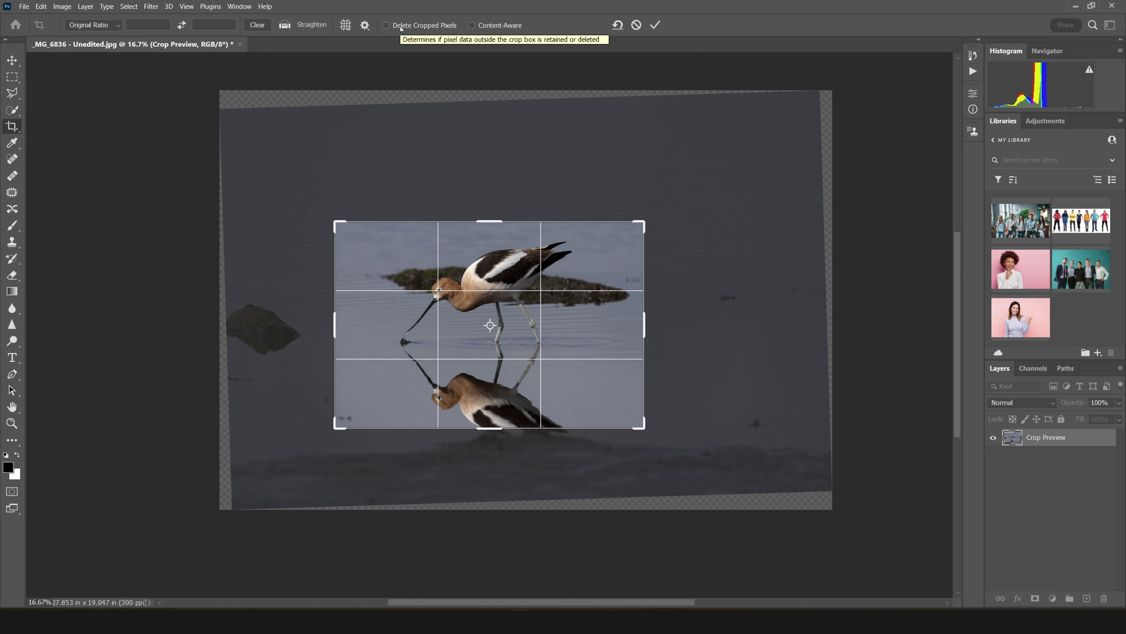
{"action": "left_click", "coordinate": [386, 26]}
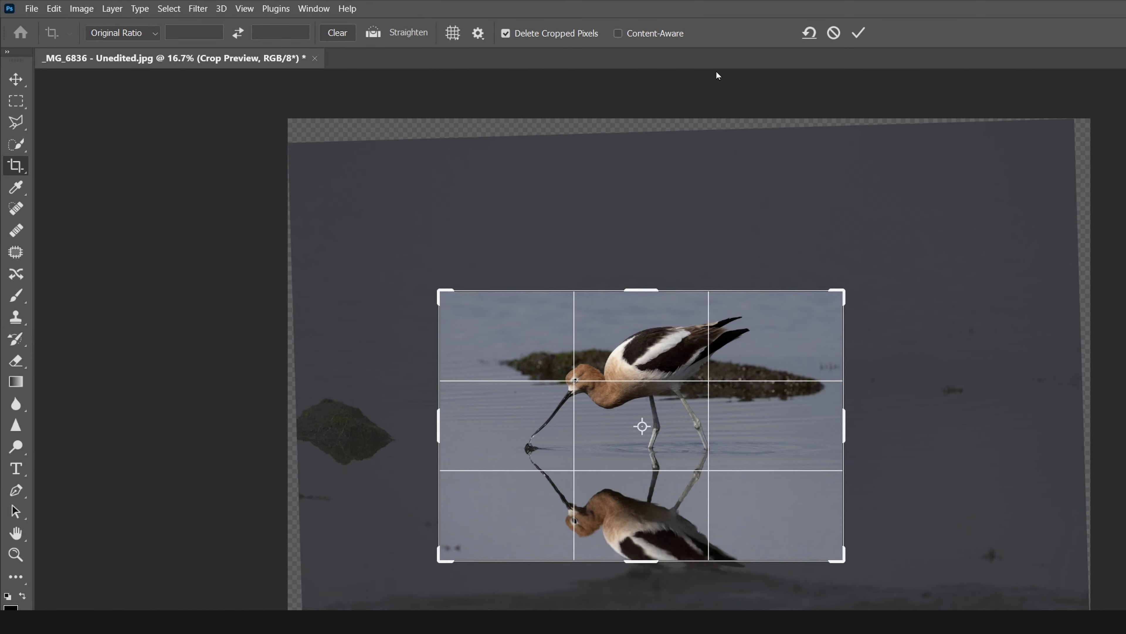
{"action": "left_click", "coordinate": [859, 34]}
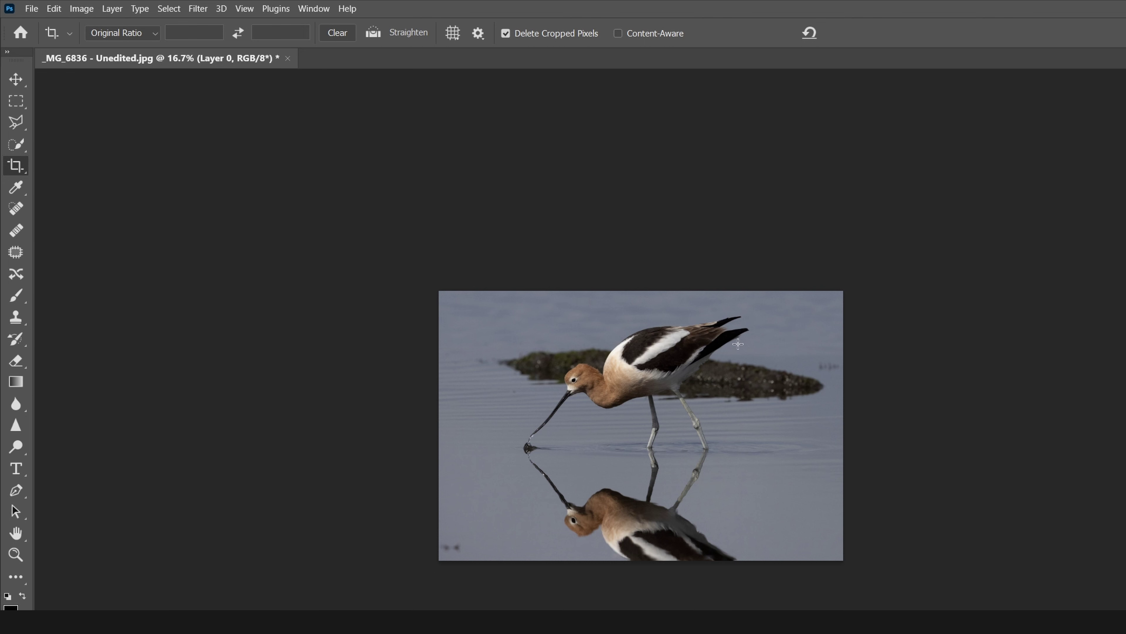
Clear the crop ratio, try a wide freeform crop about 14 by 5.4 in that cuts off the reflection, and undo it
{"action": "left_click", "coordinate": [727, 362]}
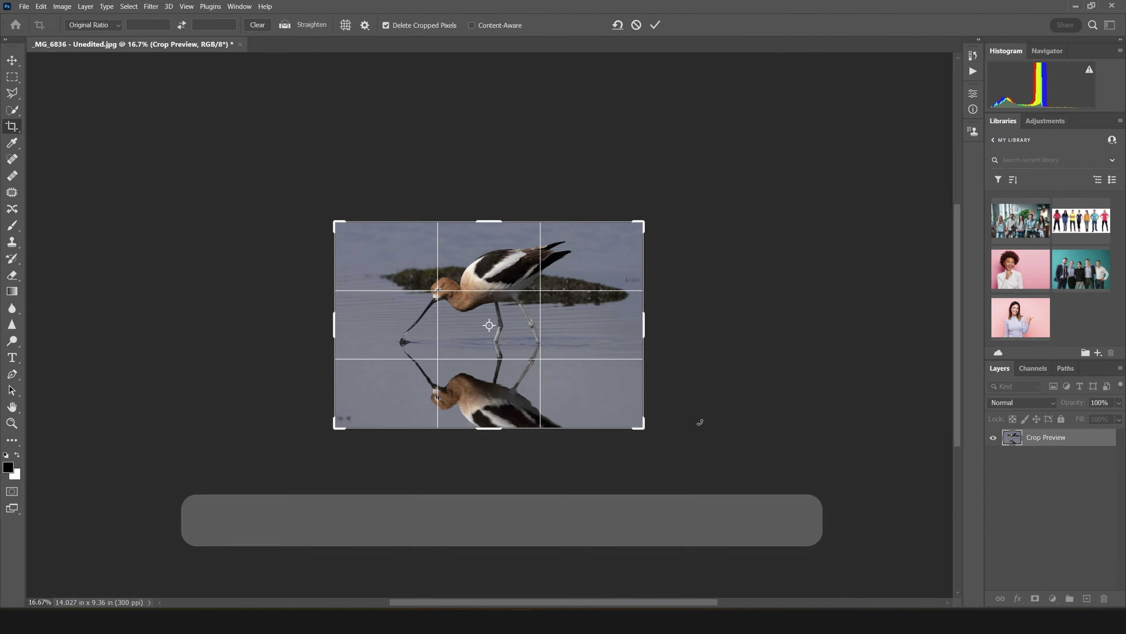
{"action": "key", "text": "ctrl+plus"}
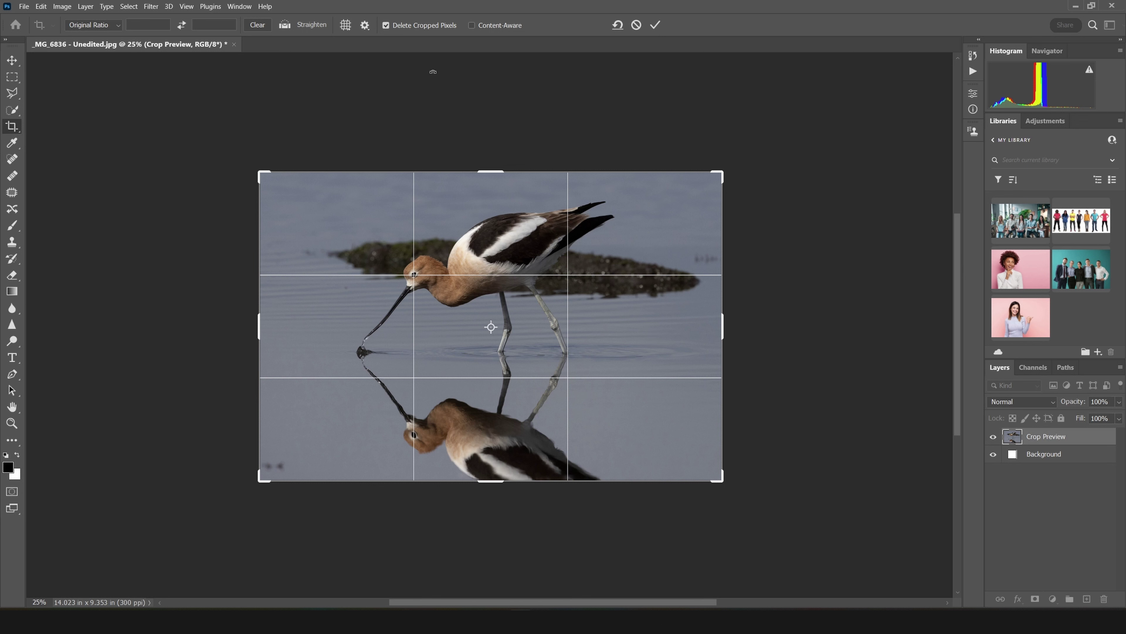
{"action": "left_click", "coordinate": [265, 28]}
{"action": "mouse_move", "coordinate": [497, 173]}
{"action": "left_mouse_down"}
{"action": "mouse_move", "coordinate": [497, 189]}
{"action": "mouse_move", "coordinate": [496, 172]}
{"action": "left_mouse_up"}
{"action": "mouse_move", "coordinate": [720, 174]}
{"action": "left_mouse_down"}
{"action": "mouse_move", "coordinate": [589, 177]}
{"action": "mouse_move", "coordinate": [620, 191]}
{"action": "mouse_move", "coordinate": [687, 258]}
{"action": "mouse_move", "coordinate": [721, 174]}
{"action": "left_mouse_up"}
{"action": "left_click_drag", "start_coordinate": [491, 480], "coordinate": [494, 424]}
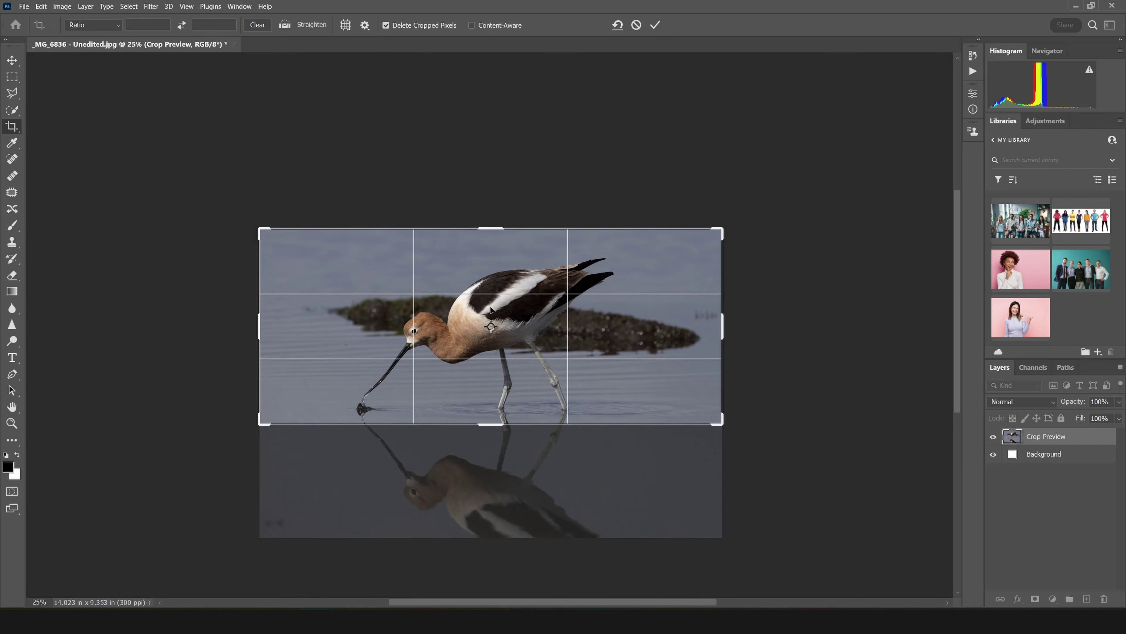
{"action": "left_click_drag", "start_coordinate": [486, 228], "coordinate": [488, 235]}
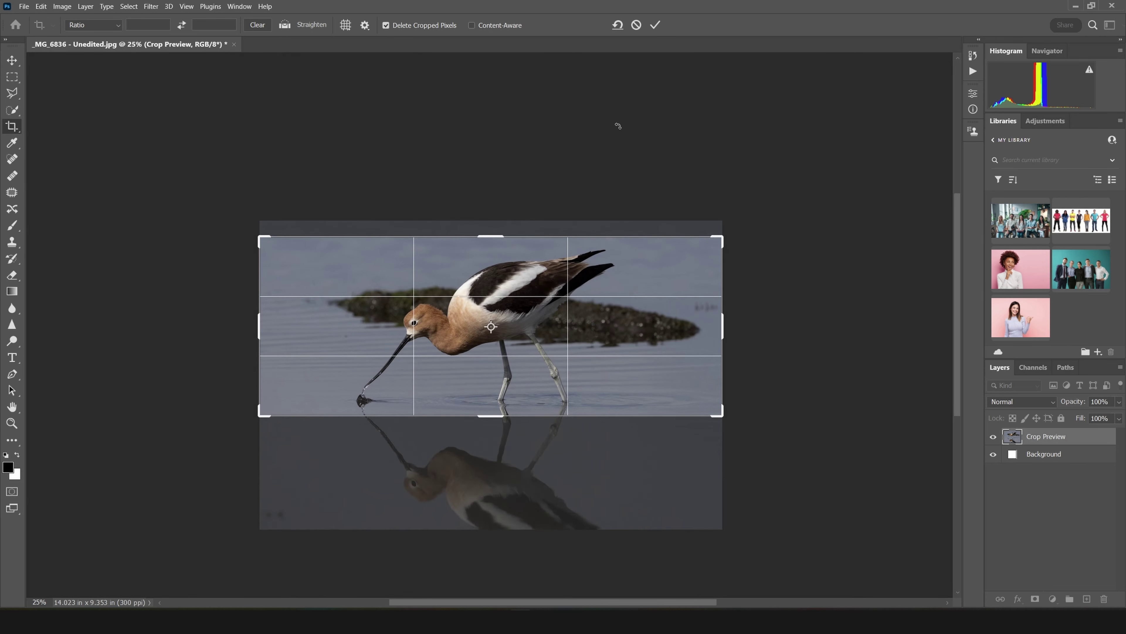
{"action": "left_click", "coordinate": [656, 25]}
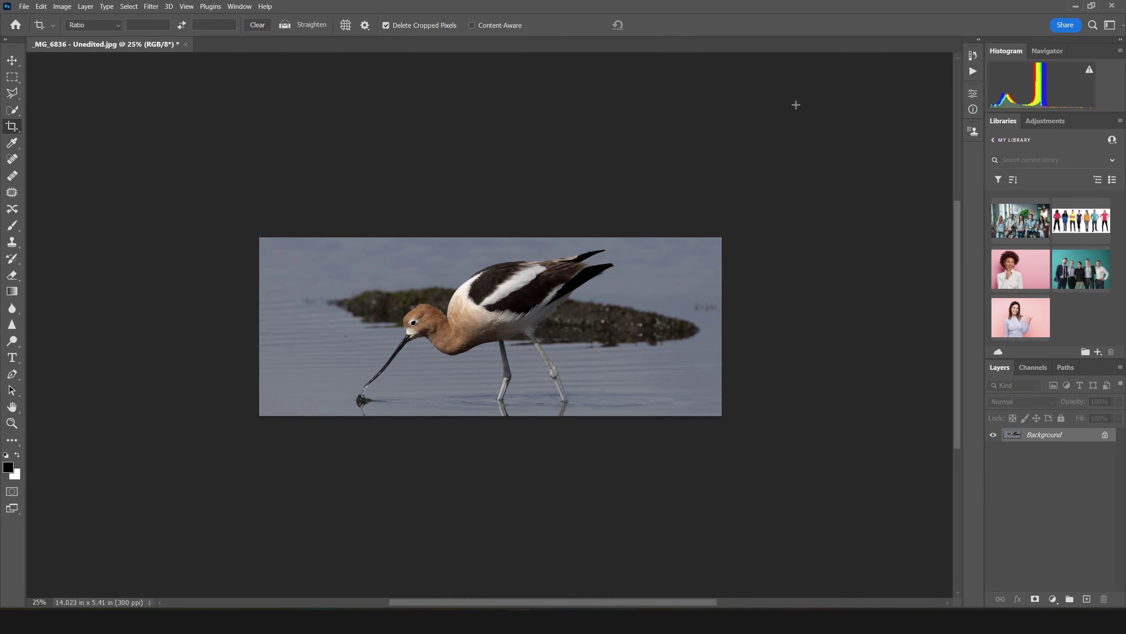
{"action": "key", "text": "ctrl+z"}
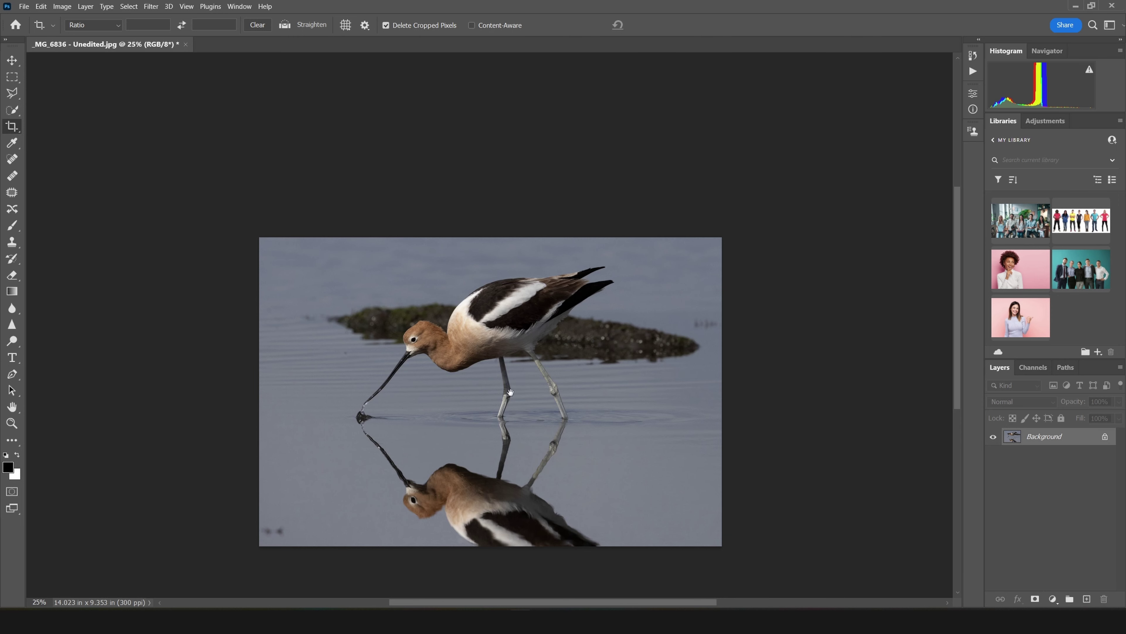
{"action": "left_click_drag", "start_coordinate": [510, 393], "coordinate": [517, 338]}
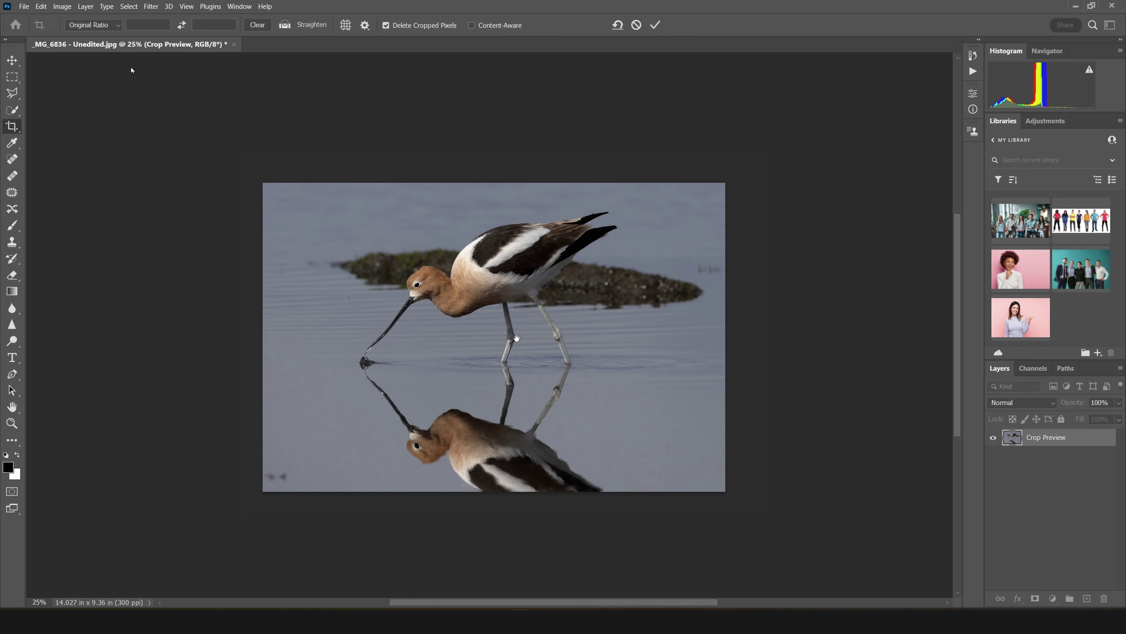
Apply a 4 : 5 (8 : 10) crop extended above the photo with Content-Aware enabled, and undo the crop
{"action": "left_click", "coordinate": [102, 26]}
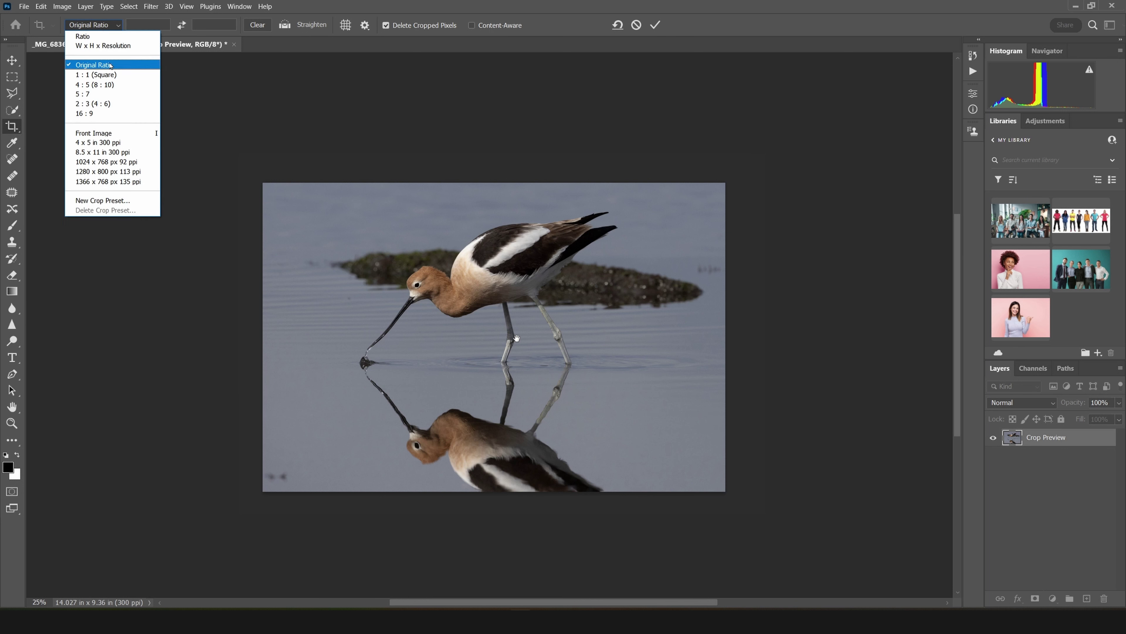
{"action": "left_click", "coordinate": [112, 84]}
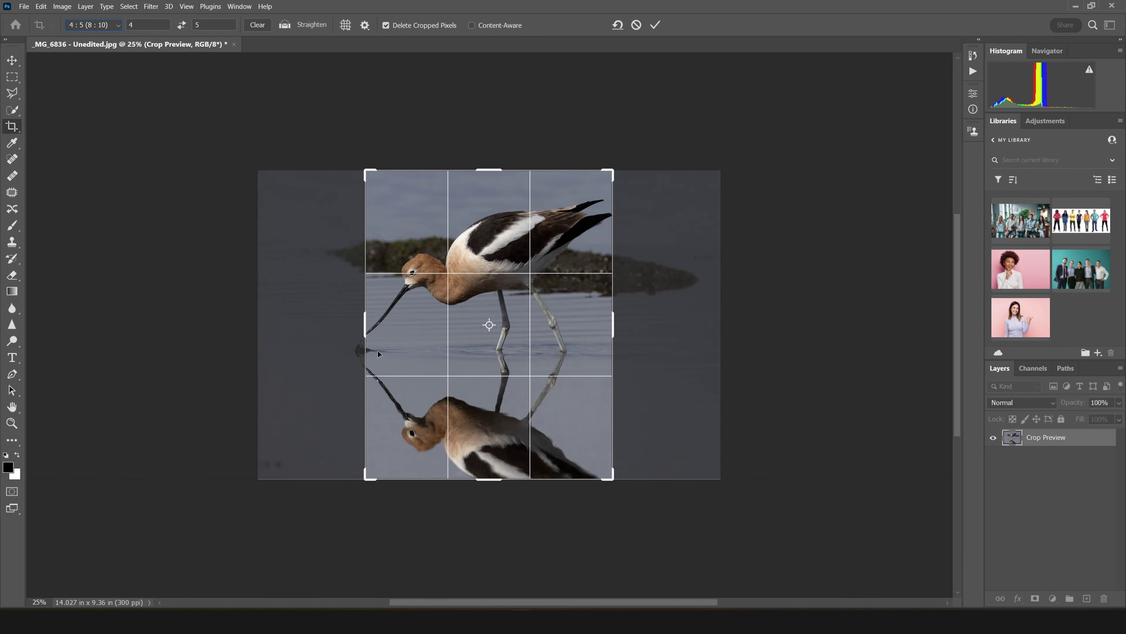
{"action": "left_click_drag", "start_coordinate": [489, 169], "coordinate": [487, 127]}
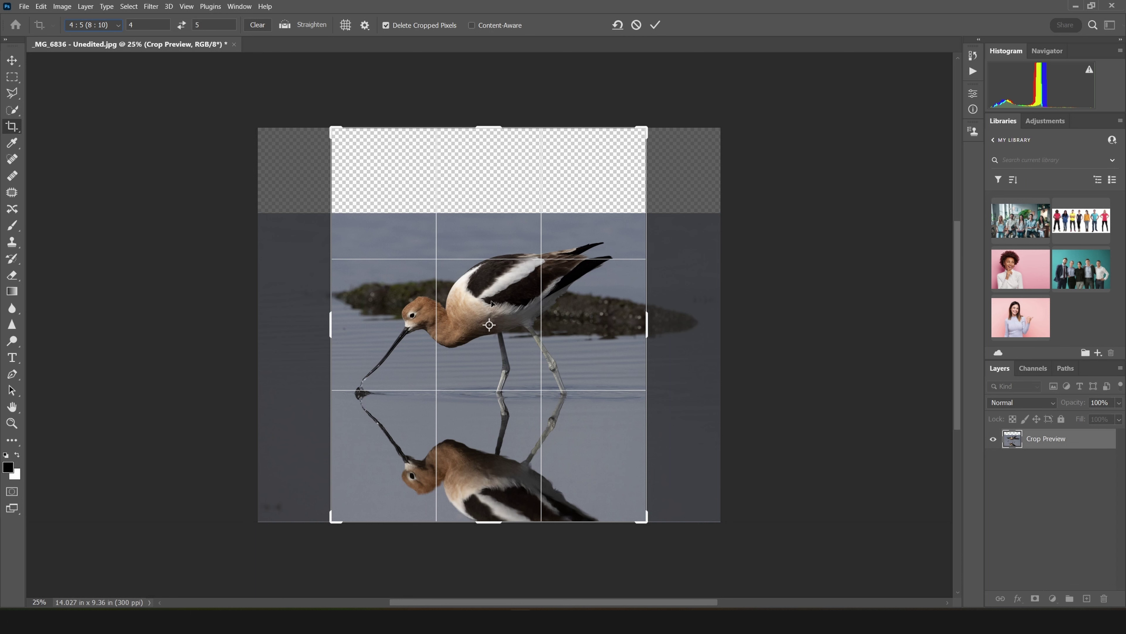
{"action": "left_click_drag", "start_coordinate": [493, 304], "coordinate": [498, 305]}
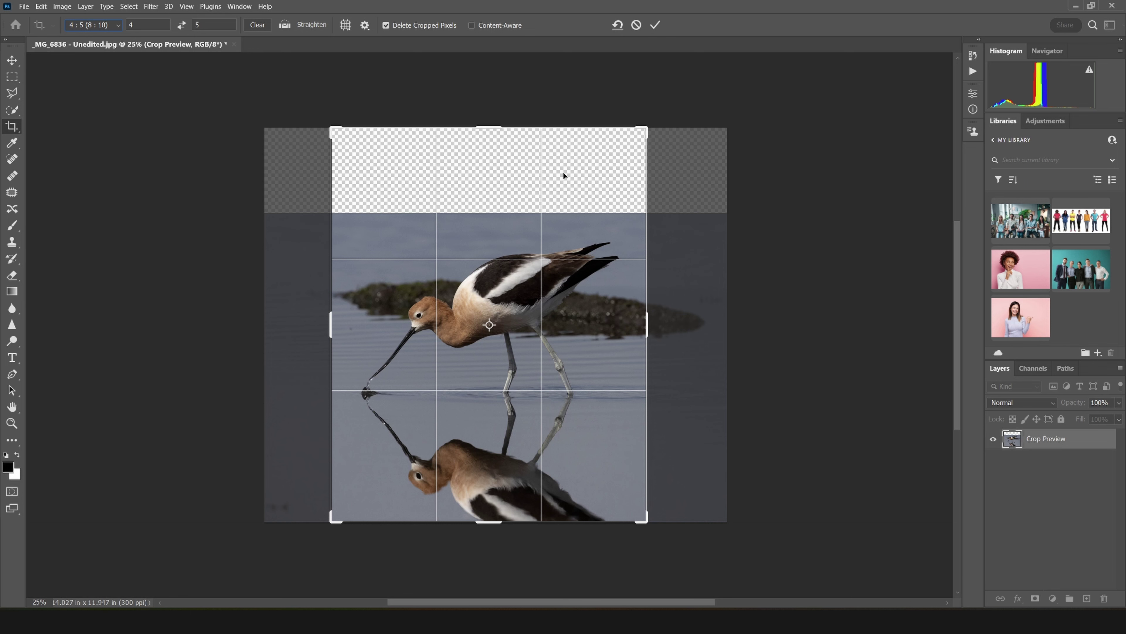
{"action": "left_click", "coordinate": [473, 25]}
{"action": "left_click", "coordinate": [655, 25]}
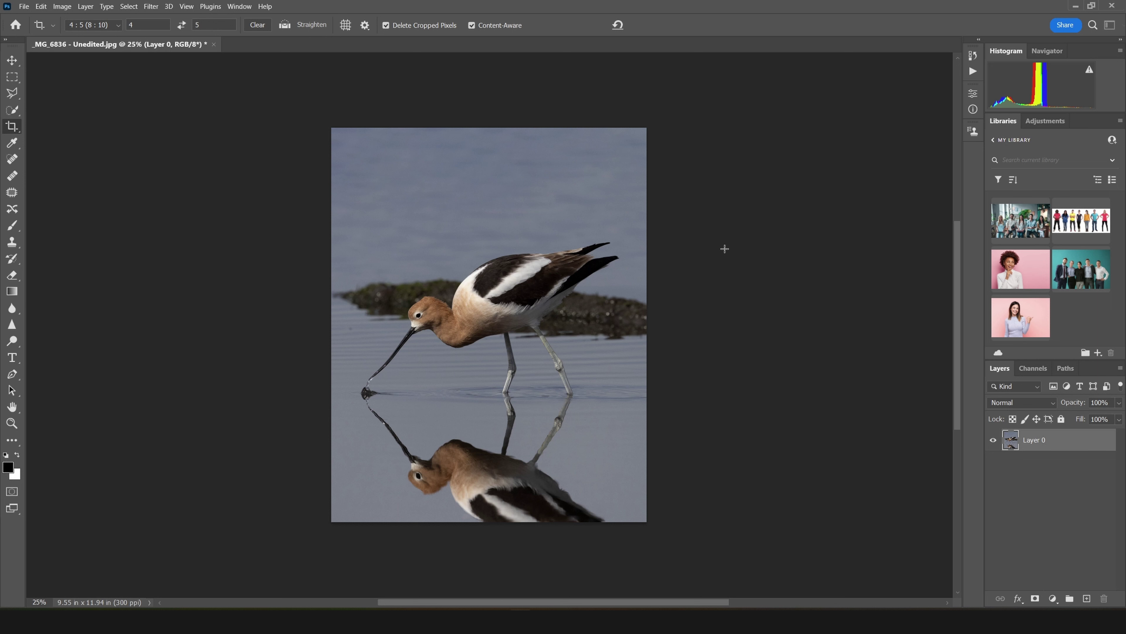
{"action": "key", "text": "ctrl"}
{"action": "key", "text": "ctrl+z"}
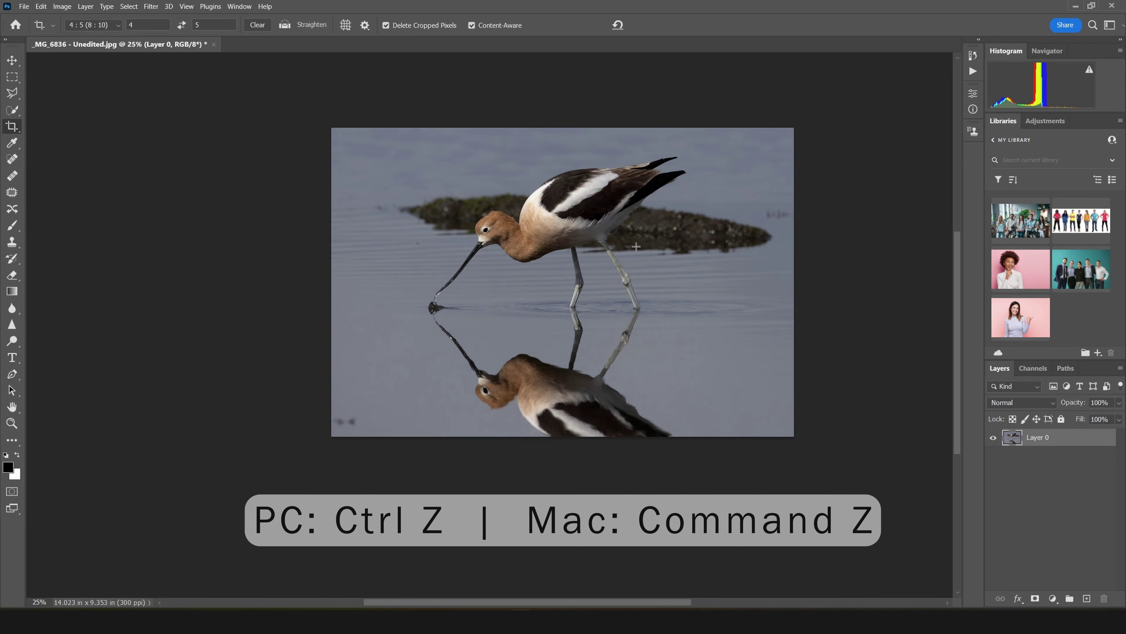
Try a 4 : 5 Content-Aware crop extended above and below the photo, about 9.6 by 12 in, and undo it
{"action": "left_click", "coordinate": [563, 278]}
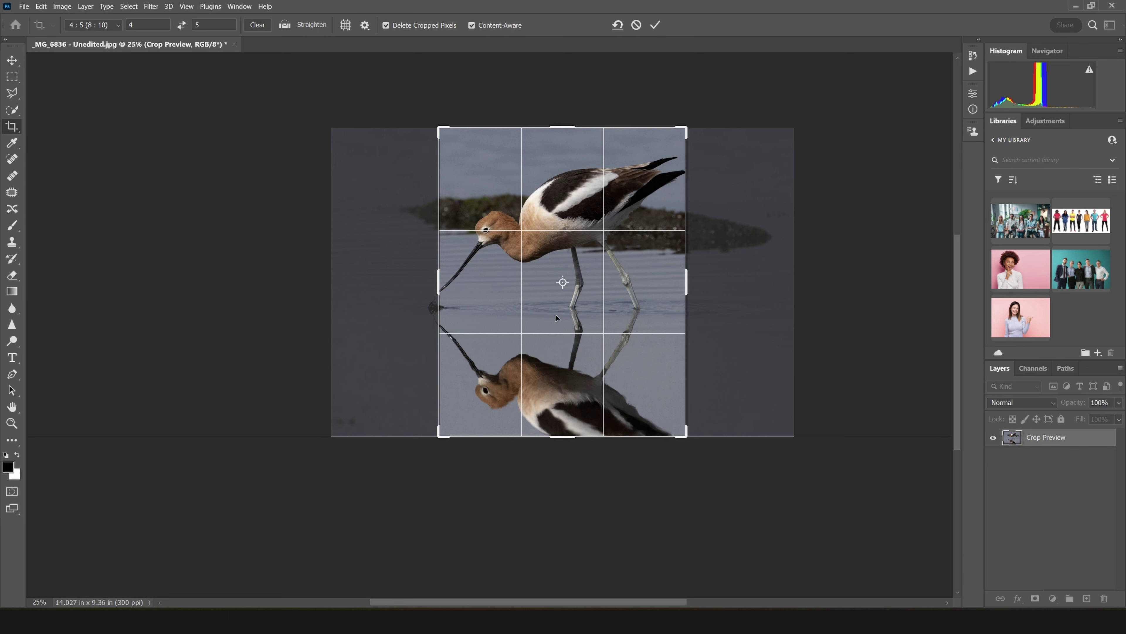
{"action": "left_click_drag", "start_coordinate": [562, 436], "coordinate": [563, 479]}
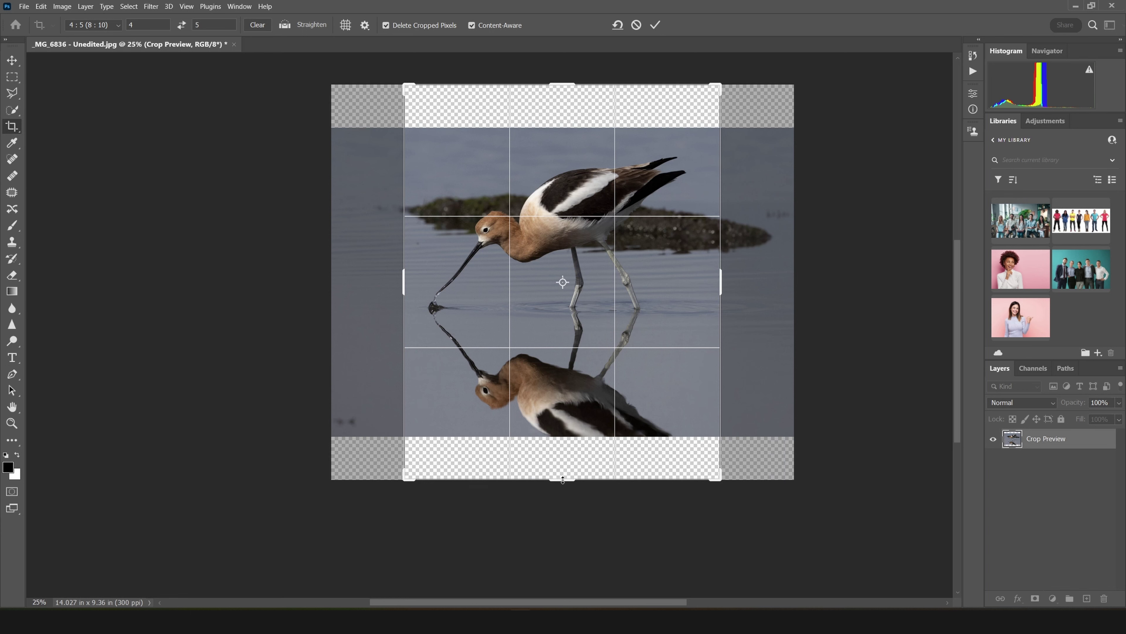
{"action": "left_click", "coordinate": [655, 25]}
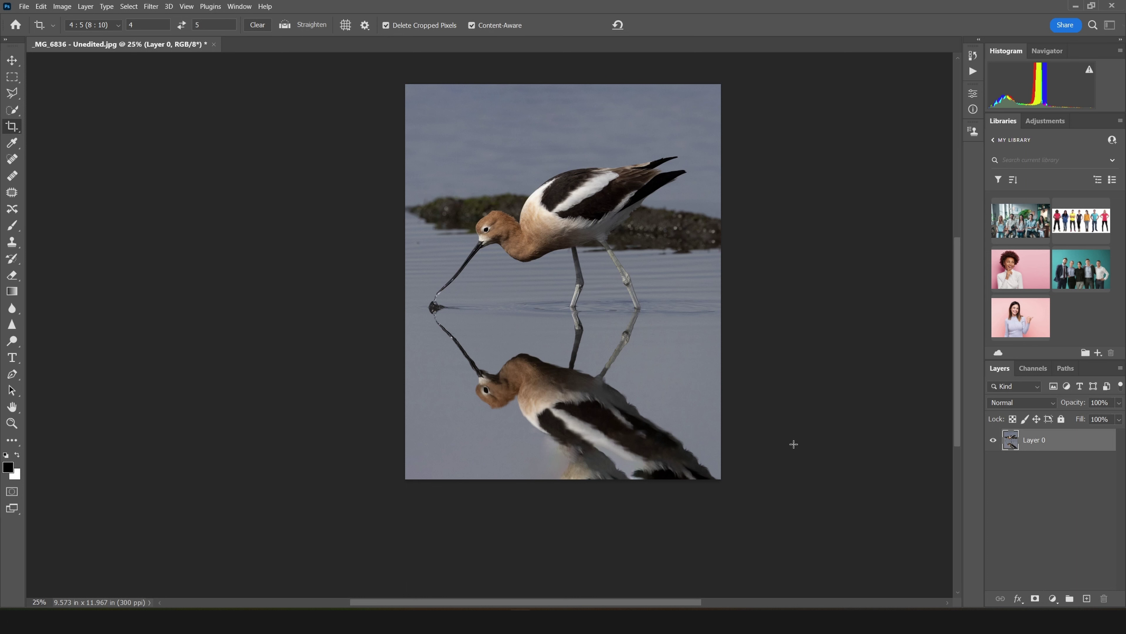
{"action": "key", "text": "ctrl+z"}
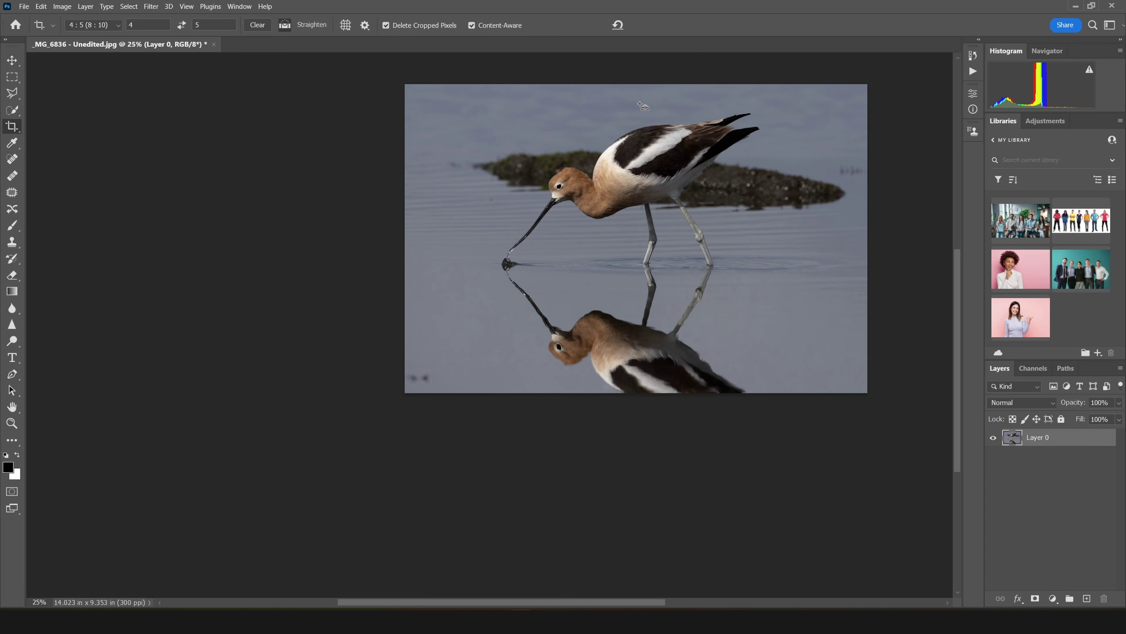
{"action": "key", "text": "ctrl+0"}
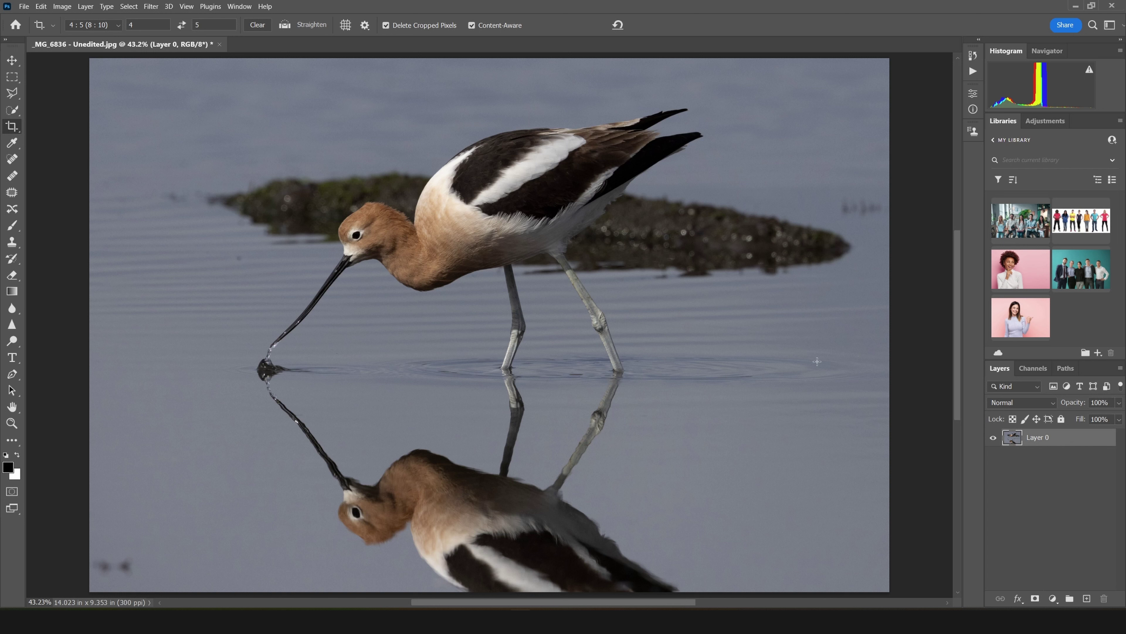
{"action": "key", "text": "ctrl+z"}
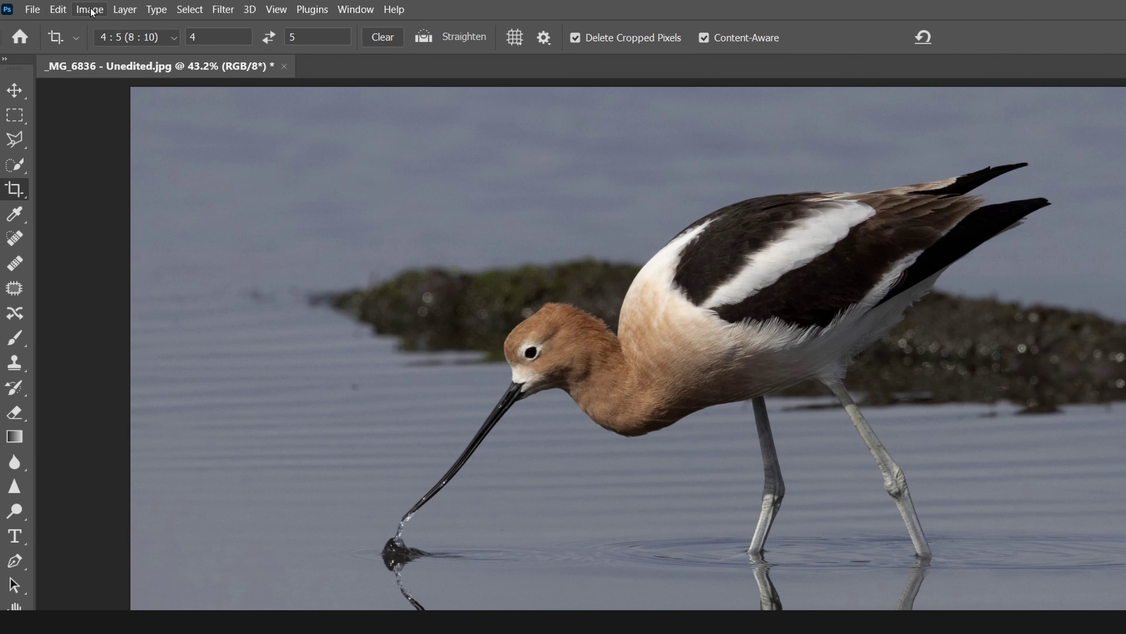
Add a Curves adjustment layer above the Background layer and select its curve instead of its mask
{"action": "left_click", "coordinate": [71, 8]}
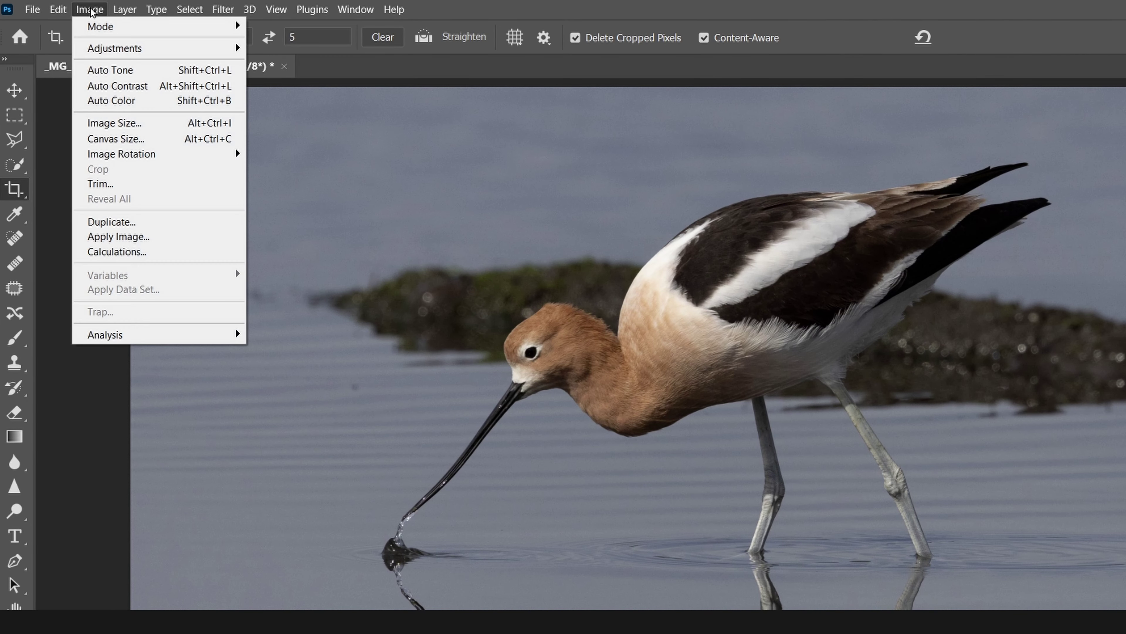
{"action": "mouse_move", "coordinate": [95, 46]}
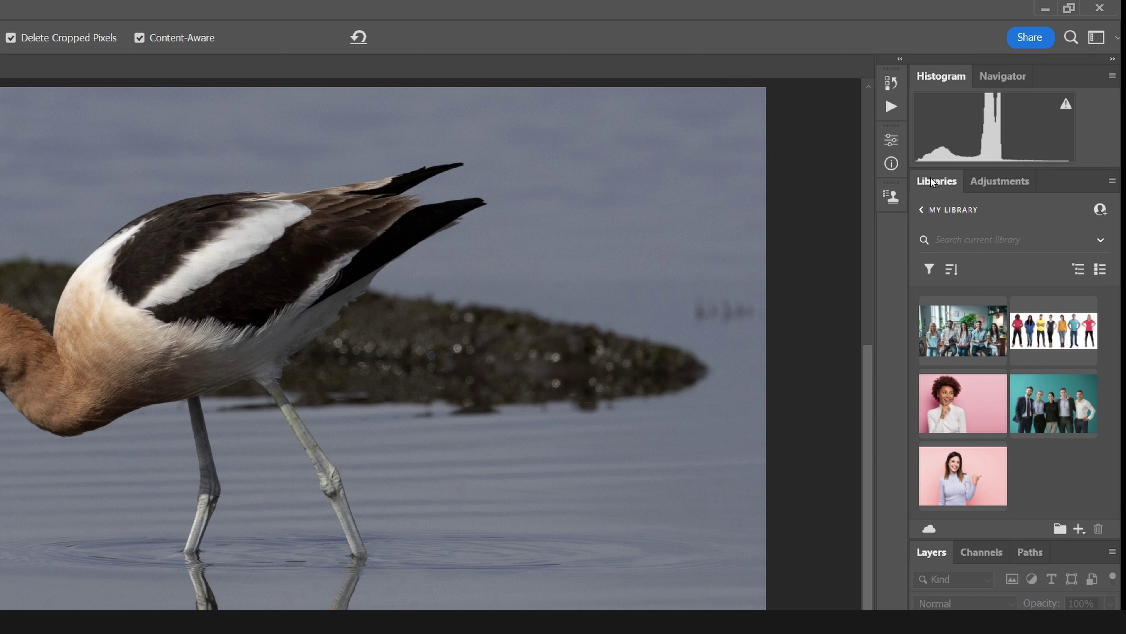
{"action": "left_click", "coordinate": [1006, 181]}
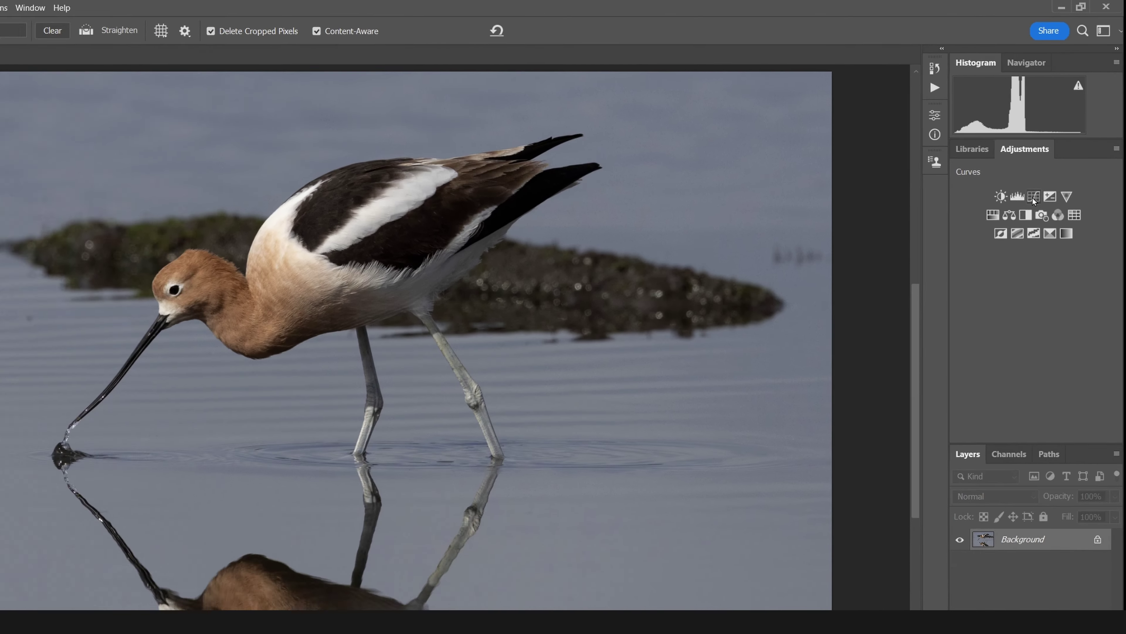
{"action": "left_click", "coordinate": [1011, 239]}
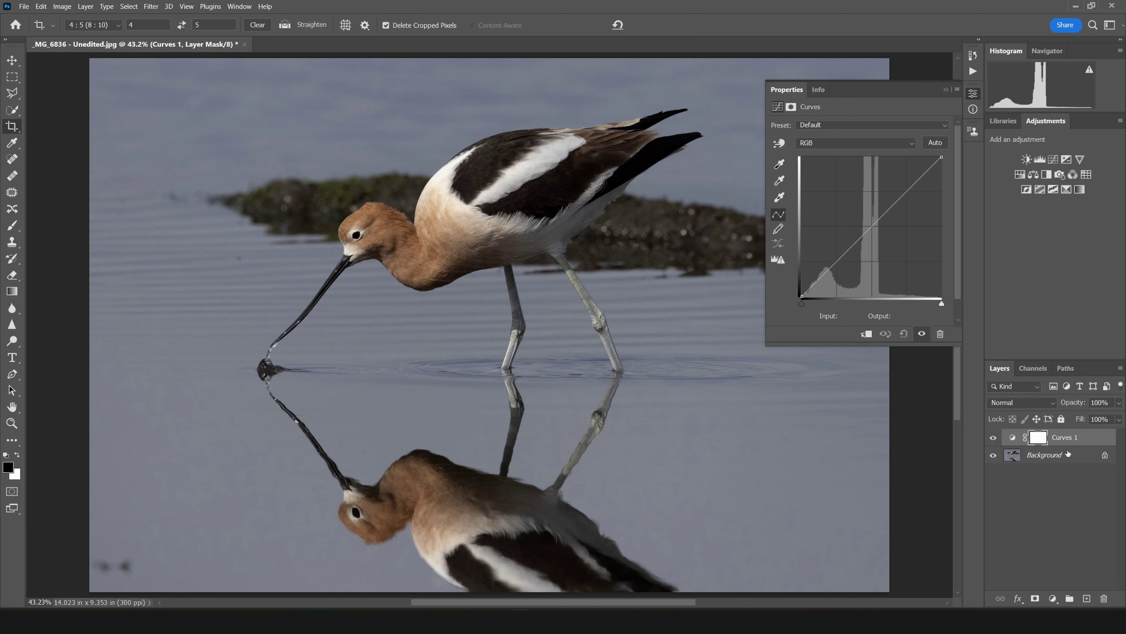
{"action": "left_click", "coordinate": [1013, 438]}
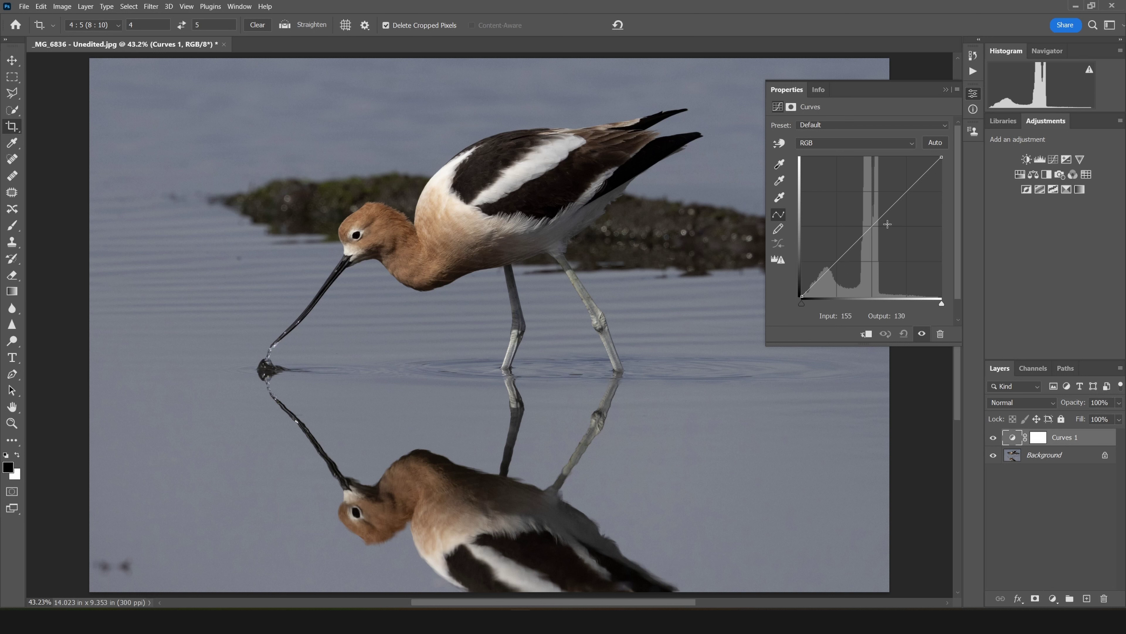
Raise a midtone point on the curve to output 144, lower it to 105, and compare with the Curves layer hidden and shown
{"action": "left_click", "coordinate": [871, 226]}
{"action": "left_click_drag", "start_coordinate": [871, 226], "coordinate": [871, 217]}
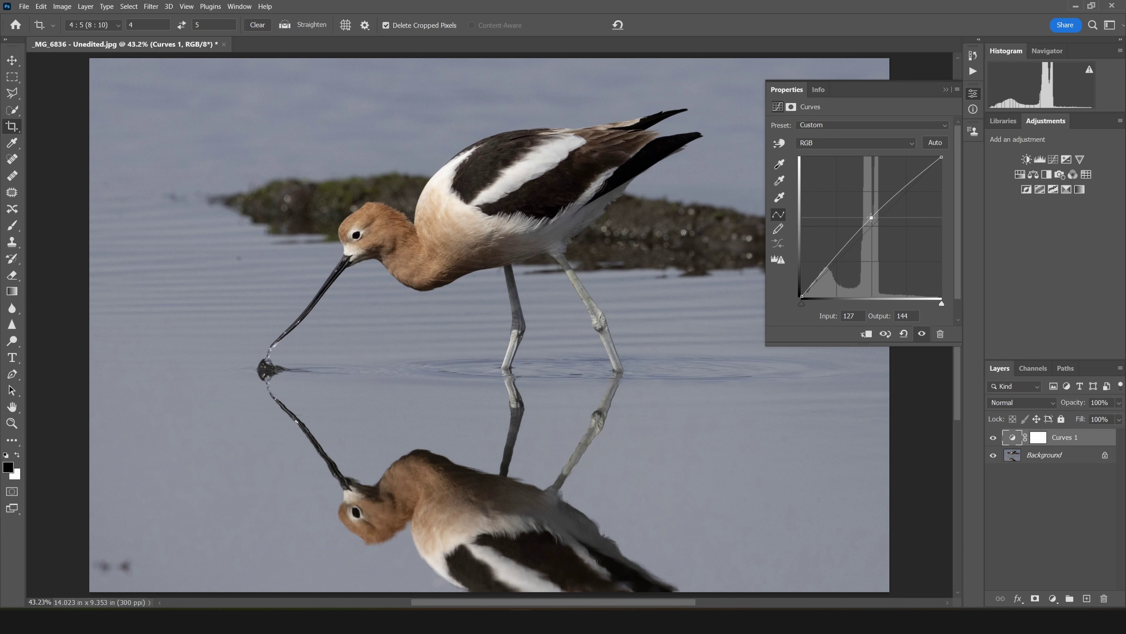
{"action": "left_click_drag", "start_coordinate": [872, 217], "coordinate": [871, 238]}
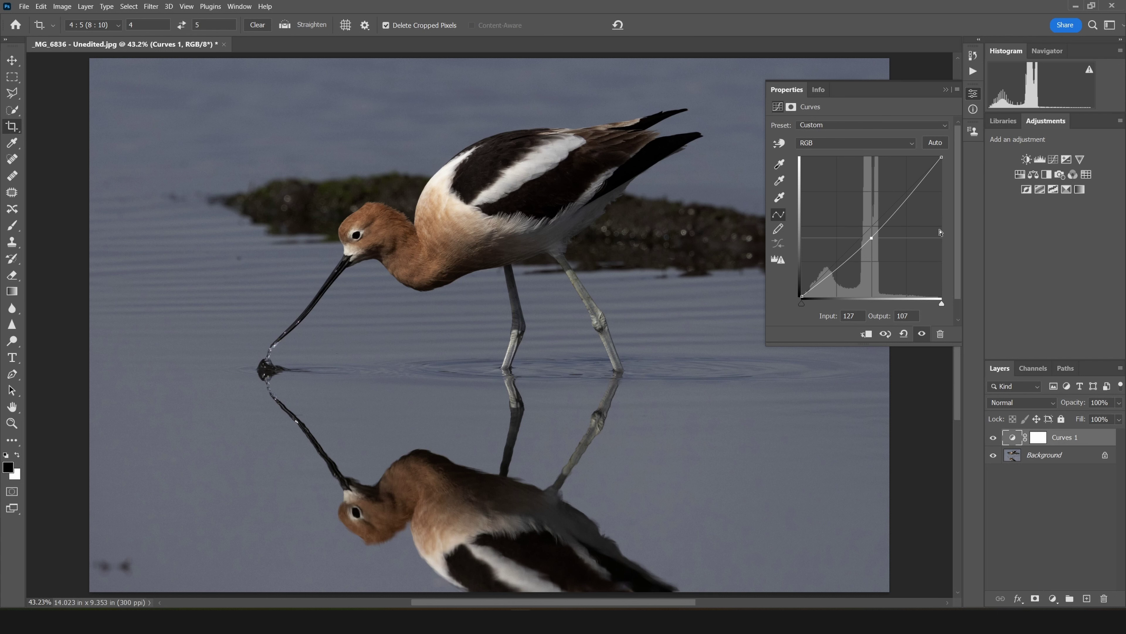
{"action": "left_click", "coordinate": [871, 240]}
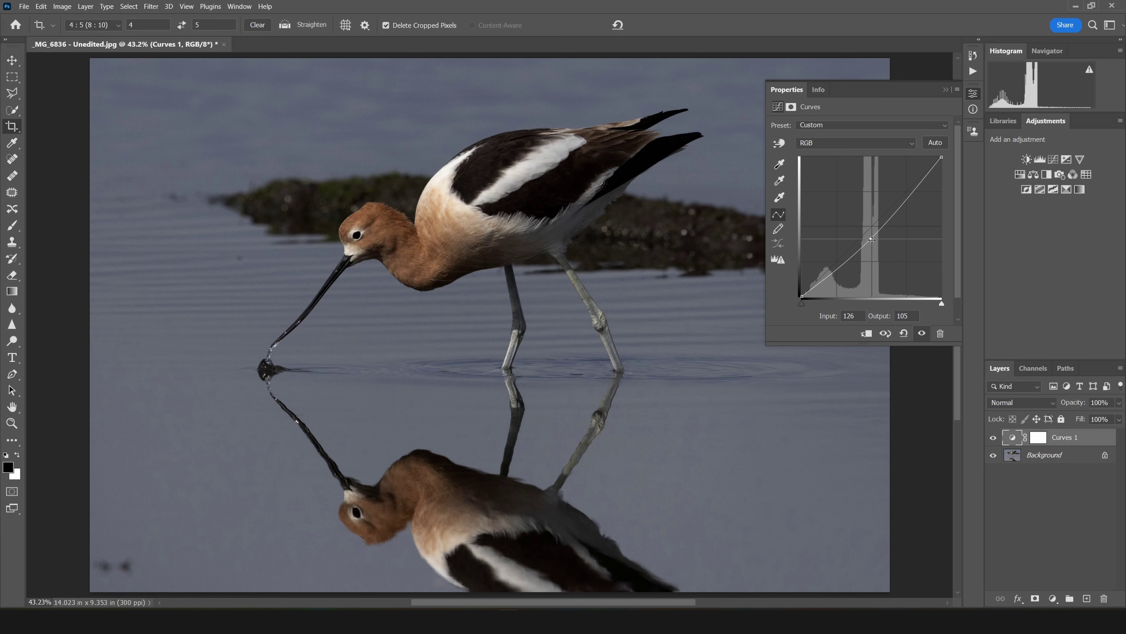
{"action": "left_click", "coordinate": [922, 333]}
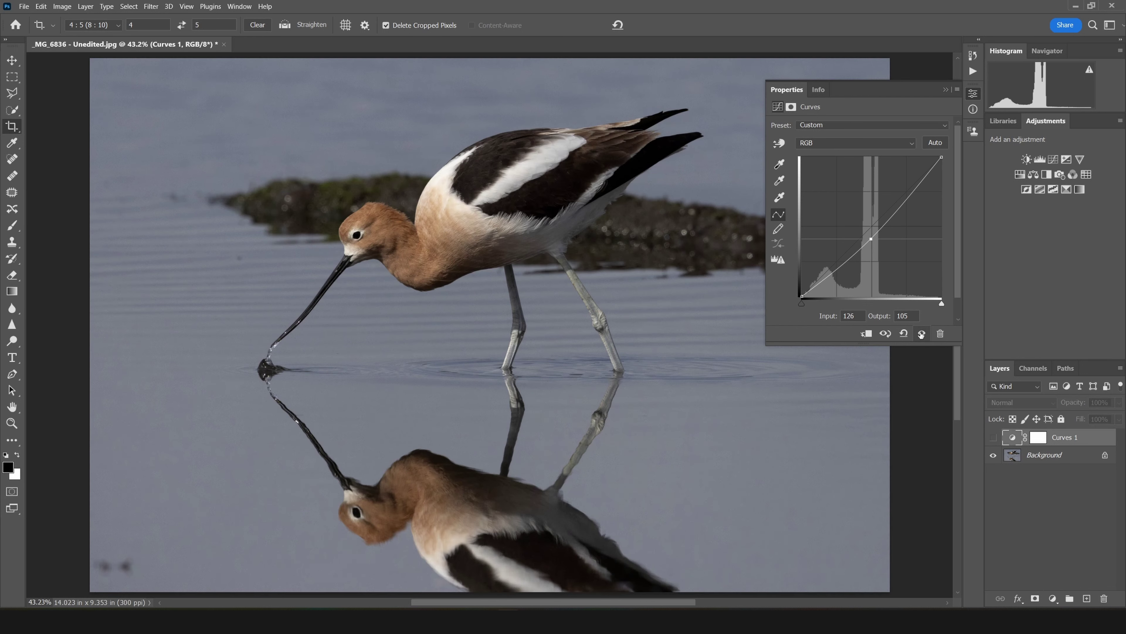
{"action": "left_click", "coordinate": [921, 333]}
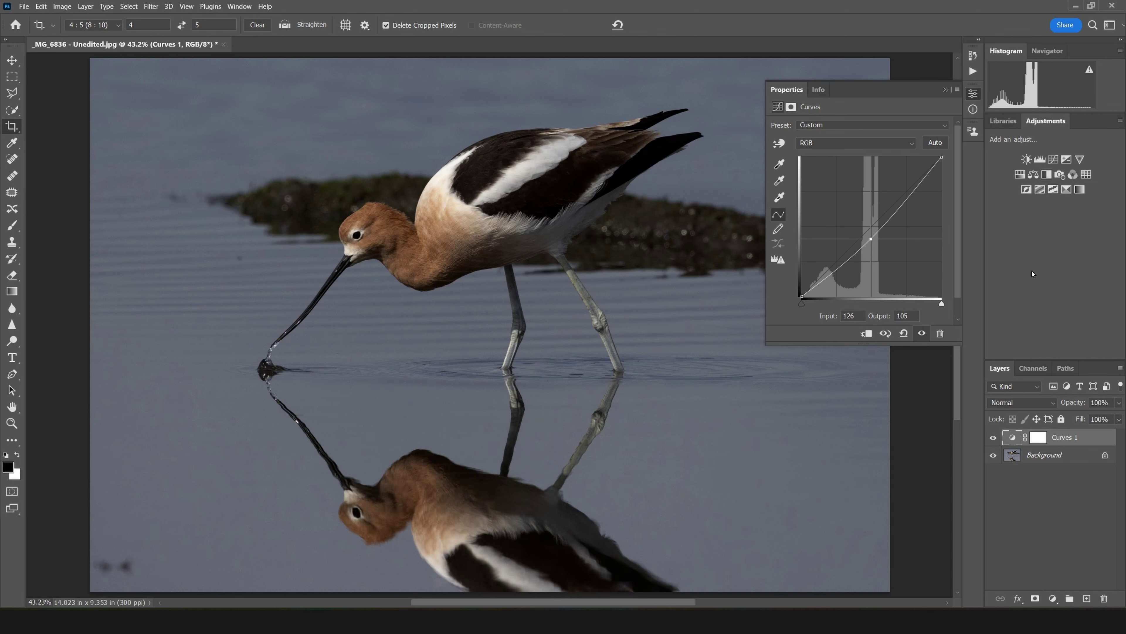
{"action": "left_click", "coordinate": [922, 335]}
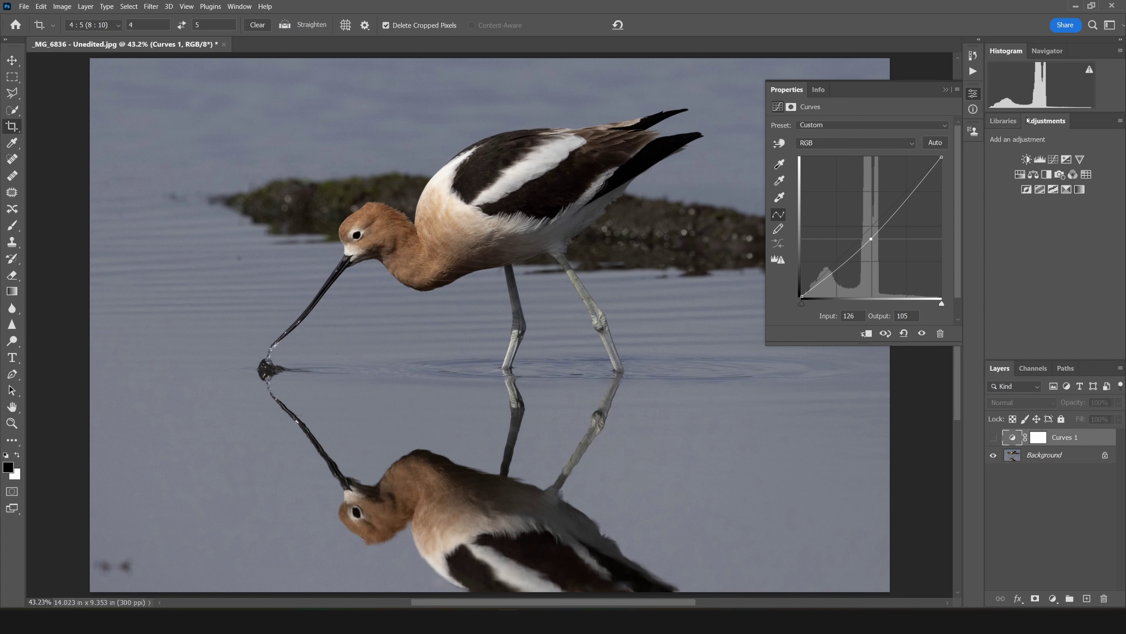
{"action": "left_click", "coordinate": [922, 333]}
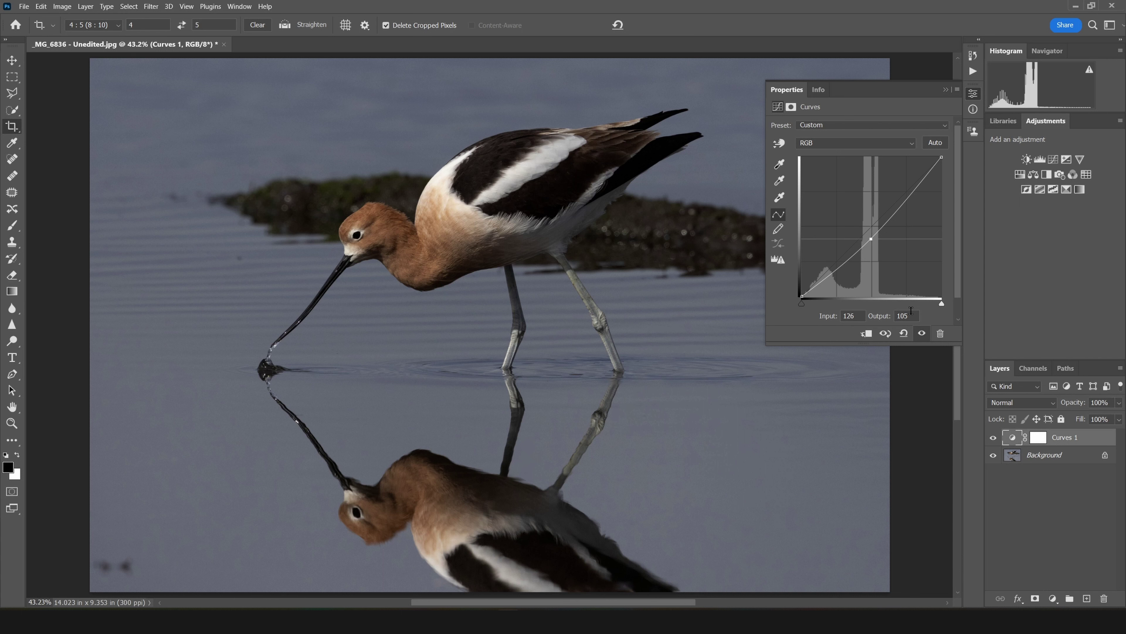
Reset the curve and build a contrast S-curve with points 43 to 33 and 188 to 198, comparing before and after
{"action": "left_click", "coordinate": [903, 333]}
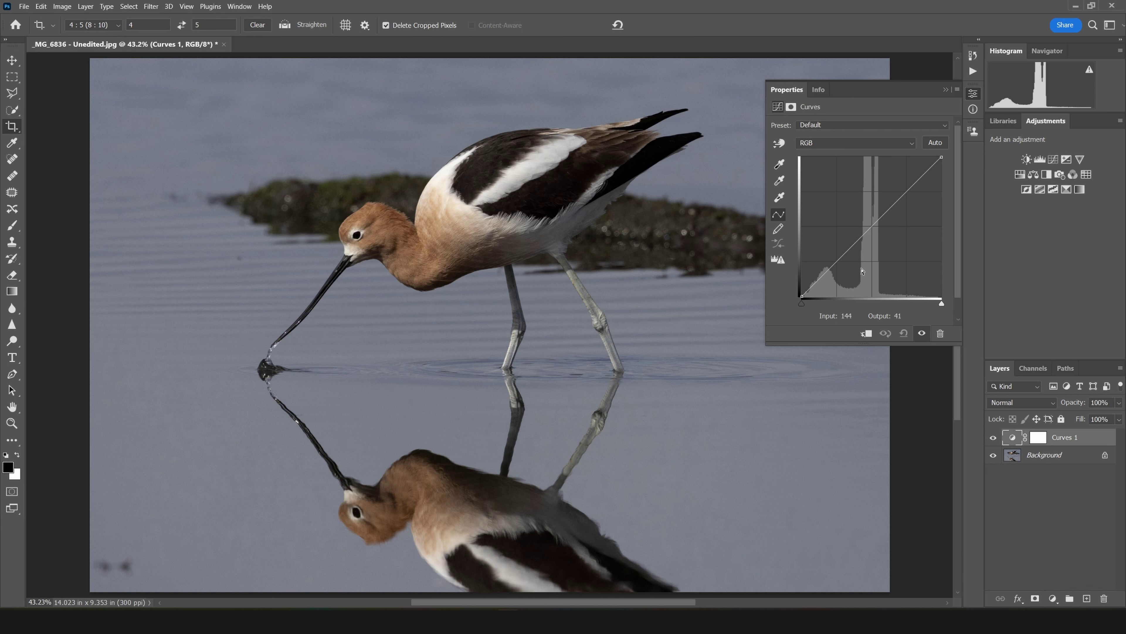
{"action": "left_click", "coordinate": [825, 271]}
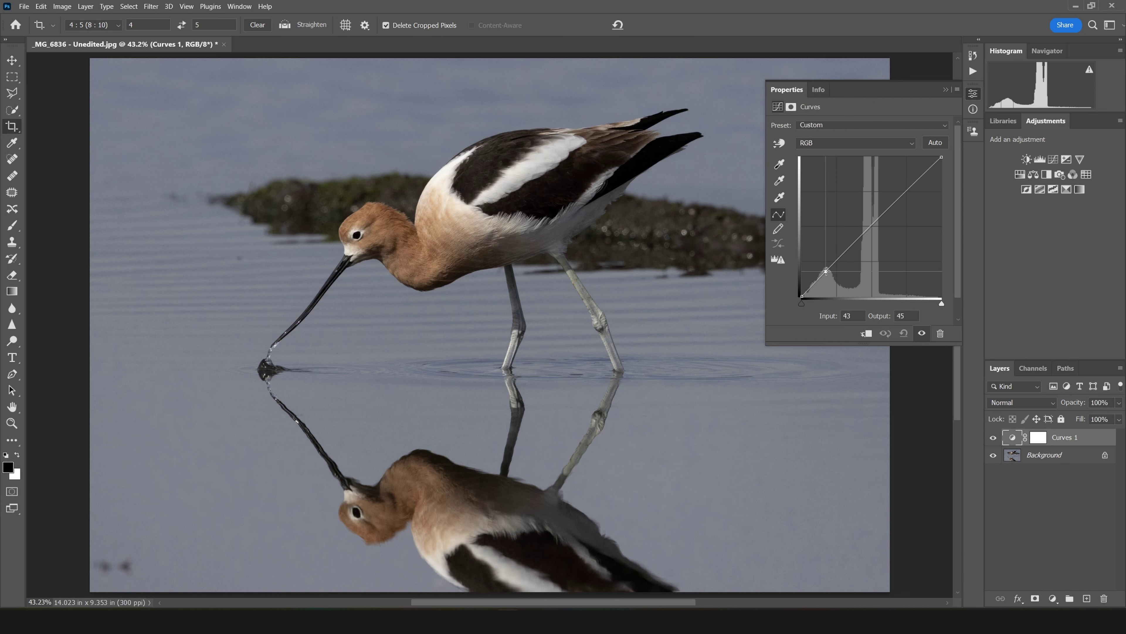
{"action": "left_click_drag", "start_coordinate": [825, 271], "coordinate": [825, 278]}
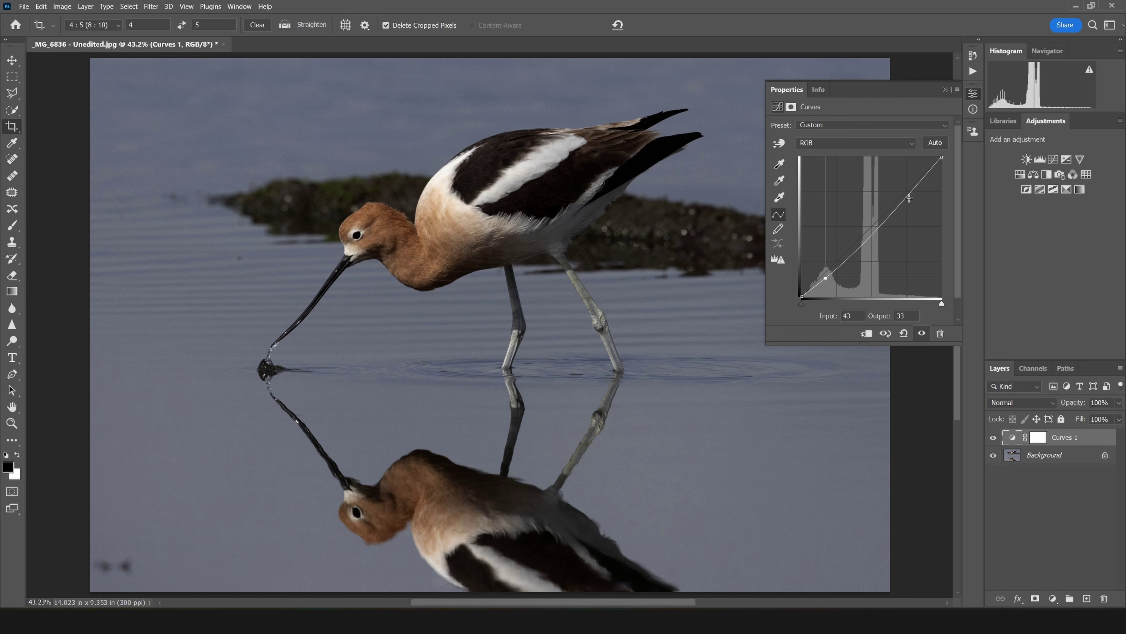
{"action": "left_click_drag", "start_coordinate": [908, 197], "coordinate": [904, 188]}
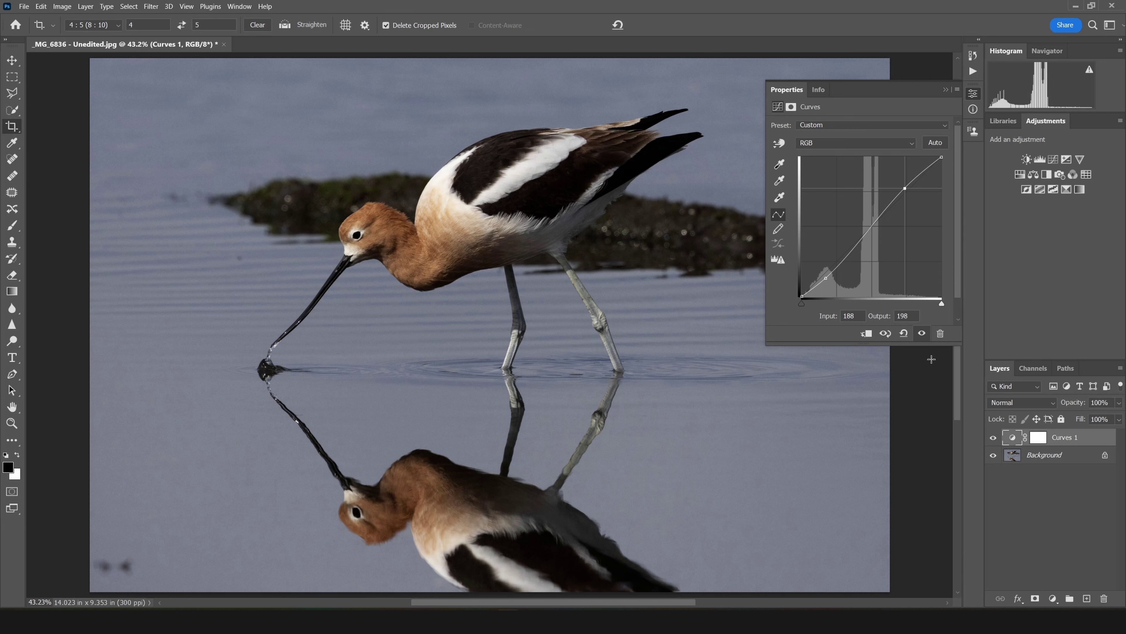
{"action": "left_click", "coordinate": [922, 333]}
{"action": "left_click", "coordinate": [922, 334]}
Invert the S-curve by moving the shadow point to 37/51 and the highlight point to 191/183, and compare before and after
{"action": "left_click_drag", "start_coordinate": [826, 280], "coordinate": [822, 269]}
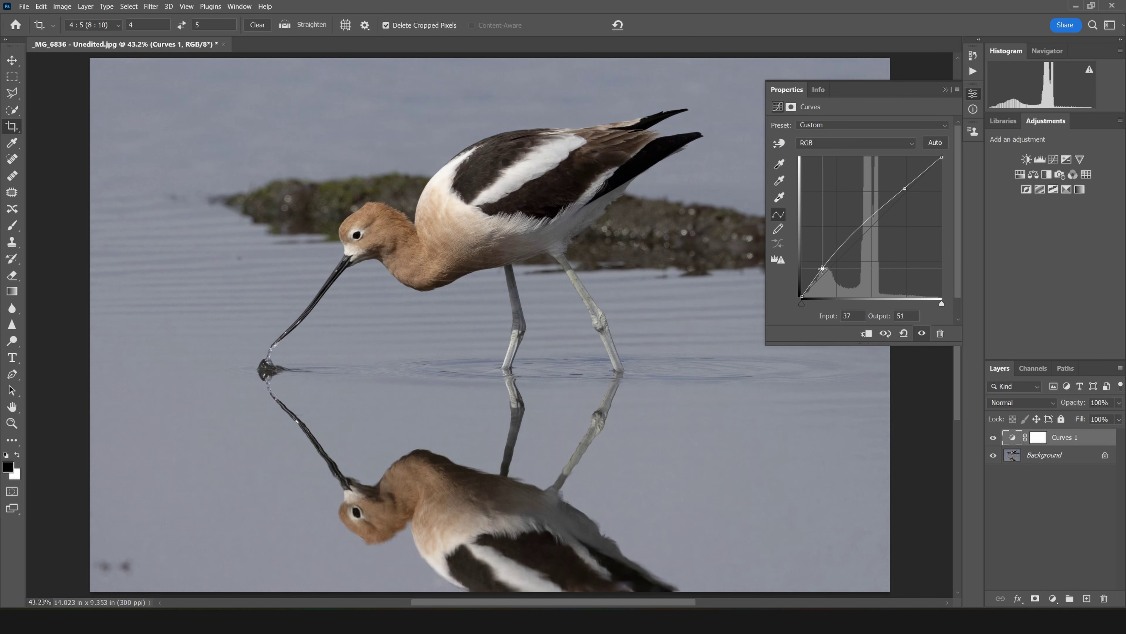
{"action": "left_click", "coordinate": [904, 188]}
{"action": "left_click_drag", "start_coordinate": [905, 188], "coordinate": [907, 196]}
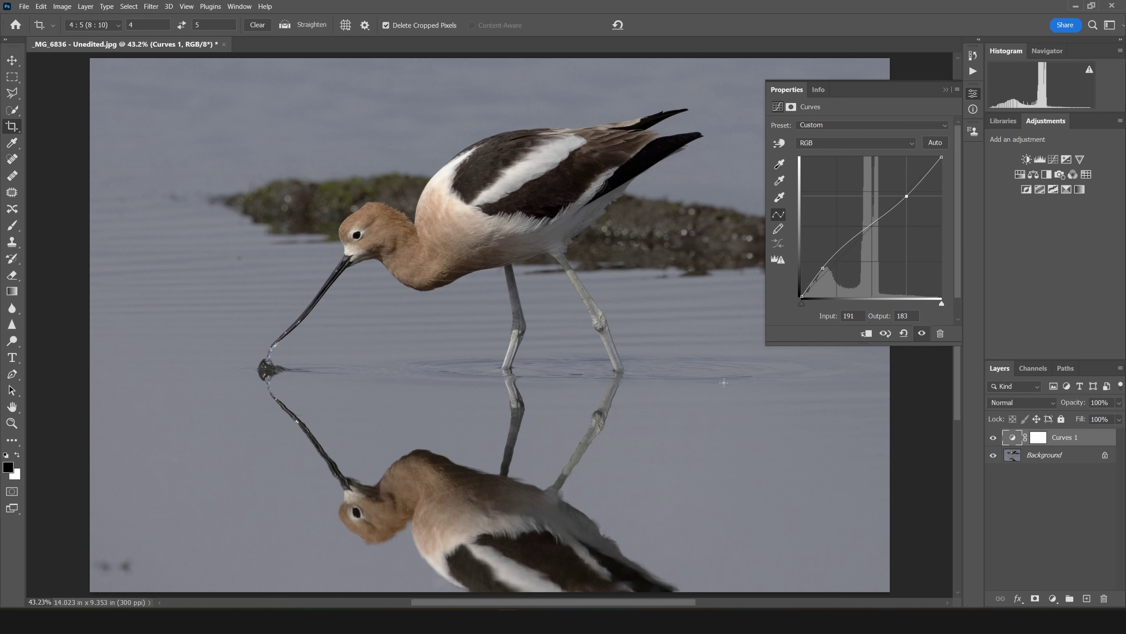
{"action": "left_click", "coordinate": [922, 333]}
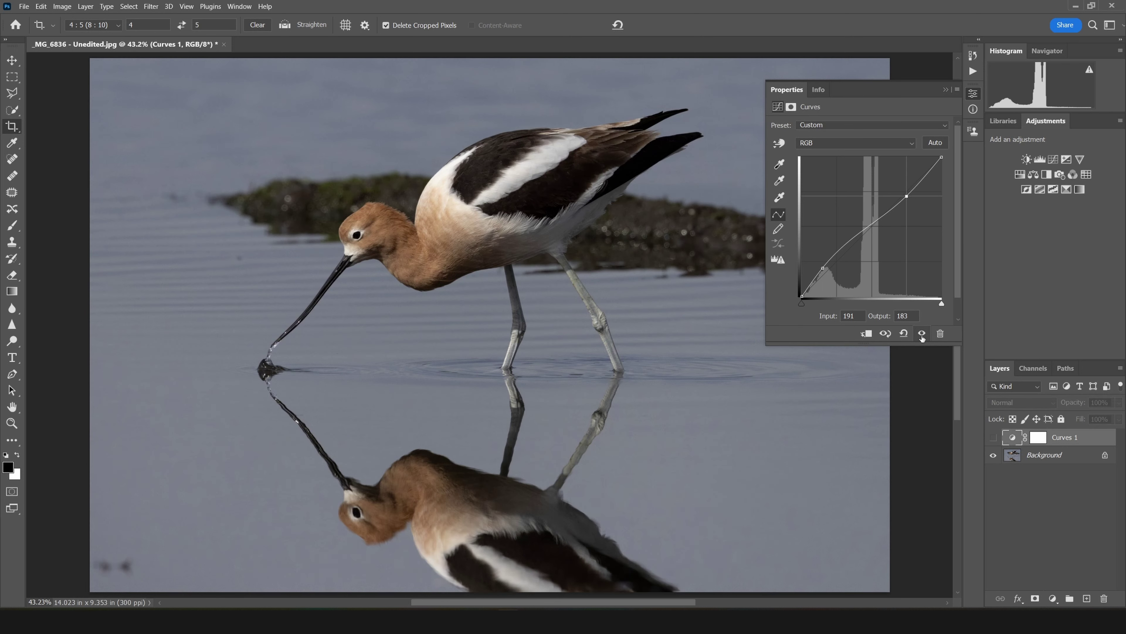
{"action": "left_click", "coordinate": [921, 335]}
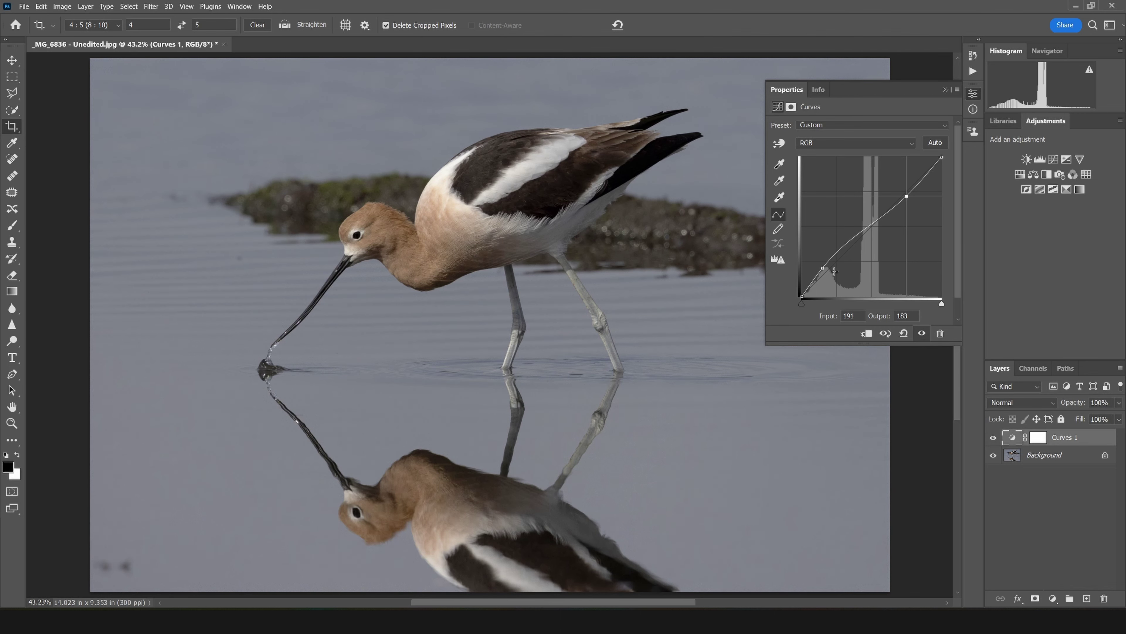
Exaggerate the inverted curve with points 48/92 and 191/153, and reduce the Curves layer's opacity to 17%
{"action": "left_click_drag", "start_coordinate": [823, 268], "coordinate": [829, 246]}
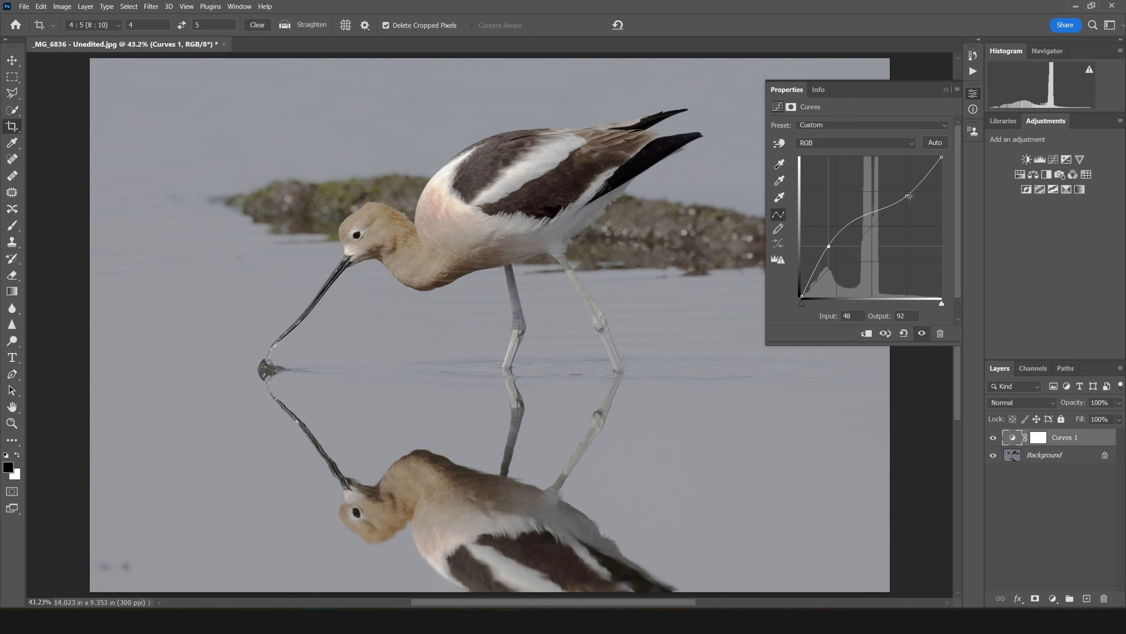
{"action": "left_click_drag", "start_coordinate": [910, 196], "coordinate": [906, 212]}
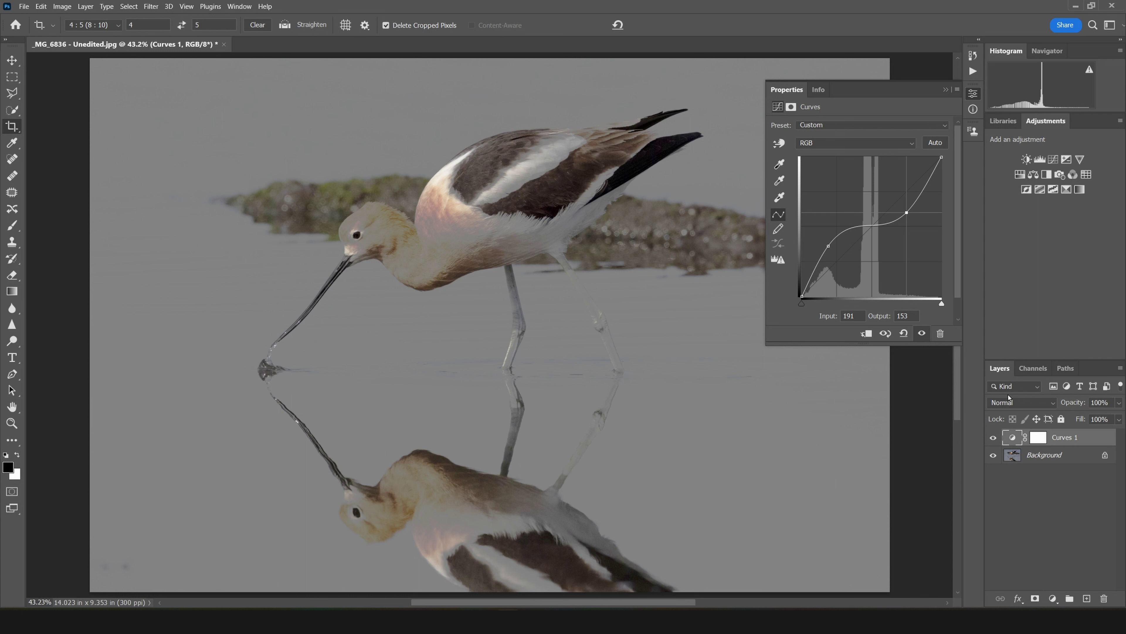
{"action": "left_click", "coordinate": [1066, 437]}
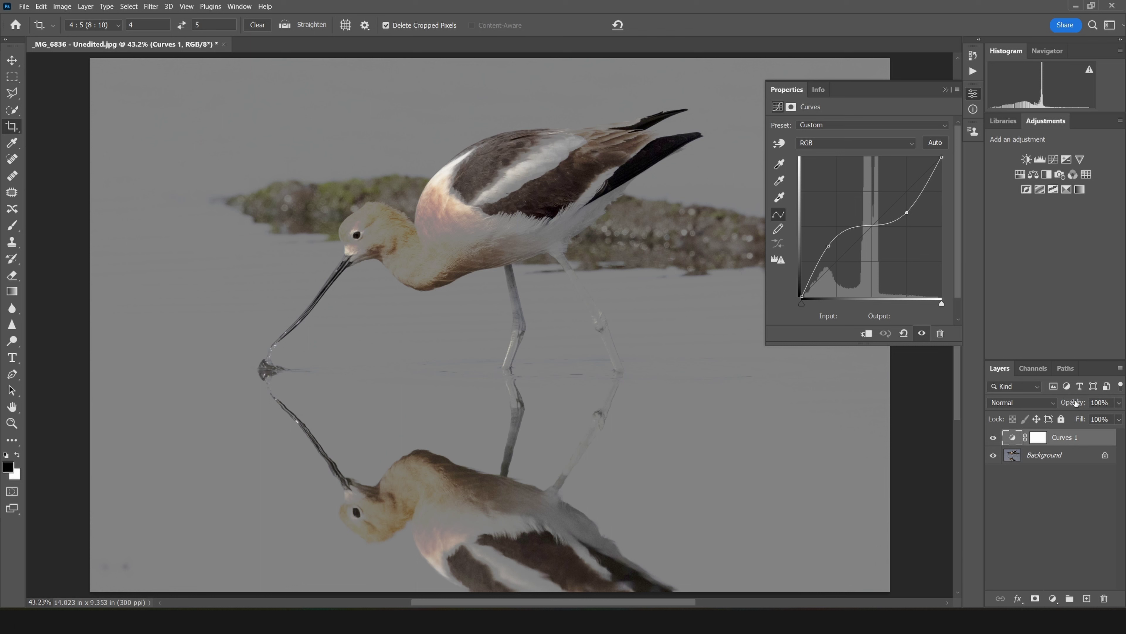
{"action": "left_click_drag", "start_coordinate": [1076, 401], "coordinate": [1030, 407]}
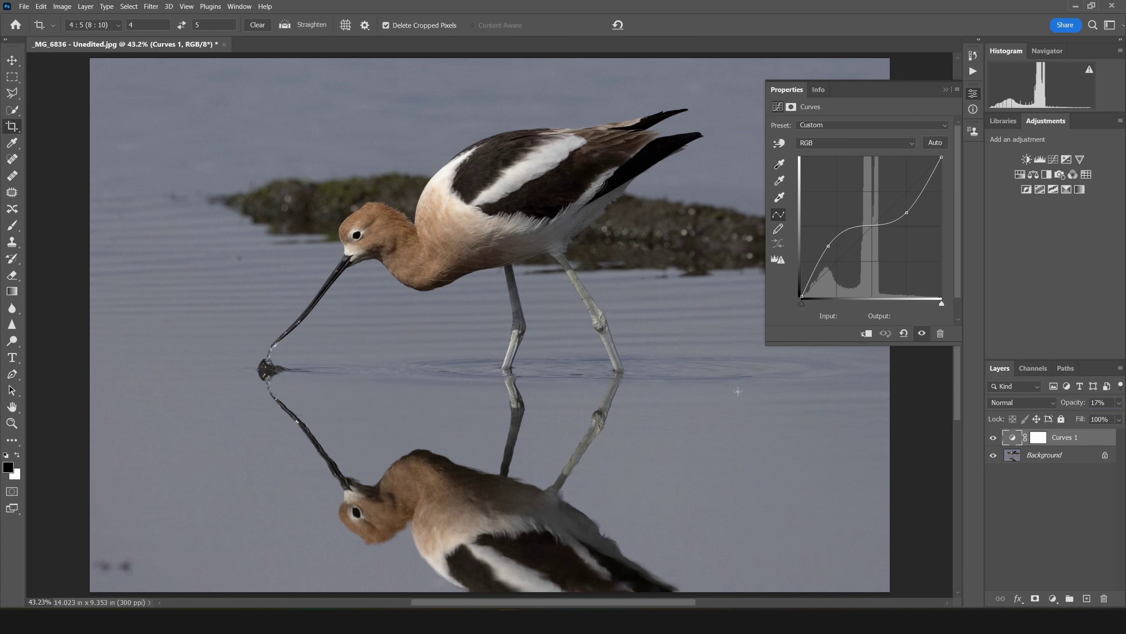
Compare the photo with the Curves 1 layer hidden and shown, and delete that layer
{"action": "left_click", "coordinate": [922, 334]}
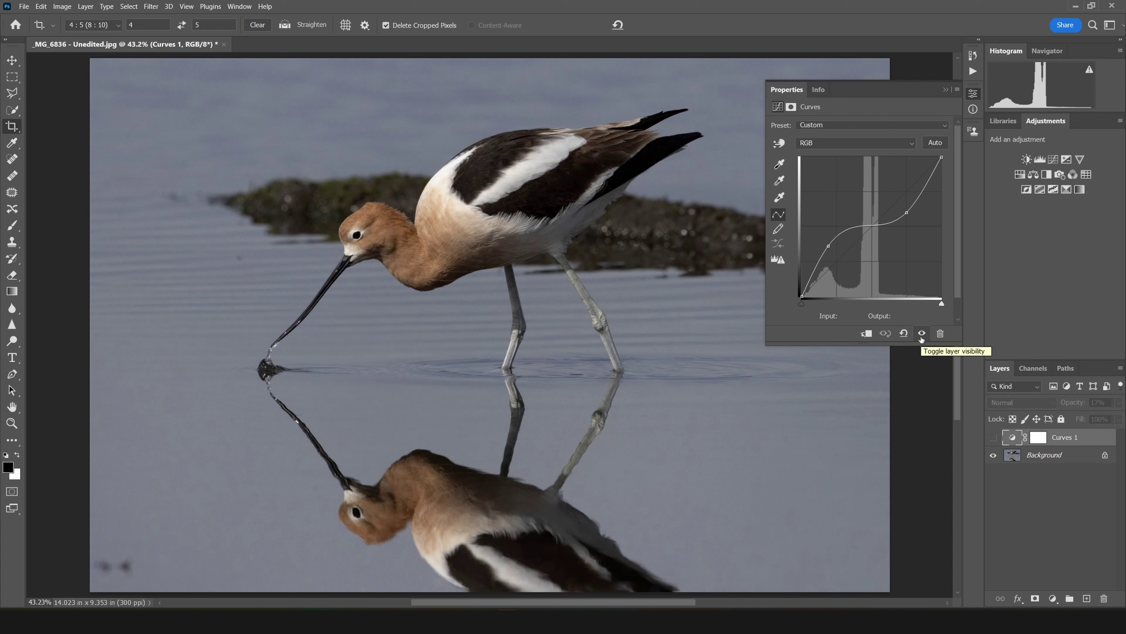
{"action": "left_click", "coordinate": [922, 335]}
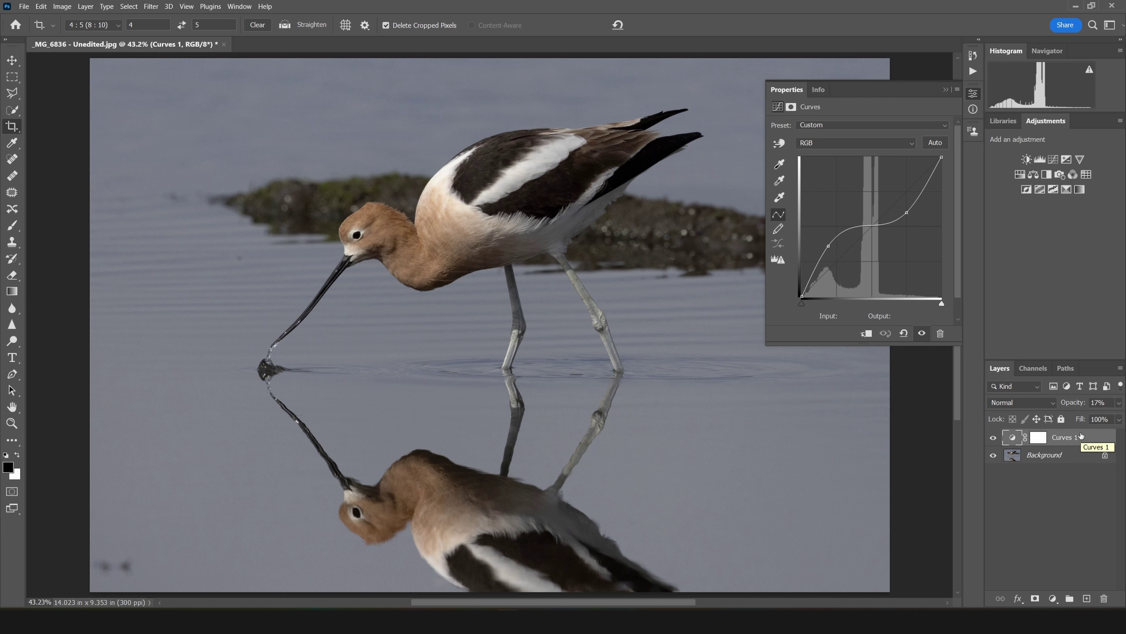
{"action": "left_click", "coordinate": [945, 89]}
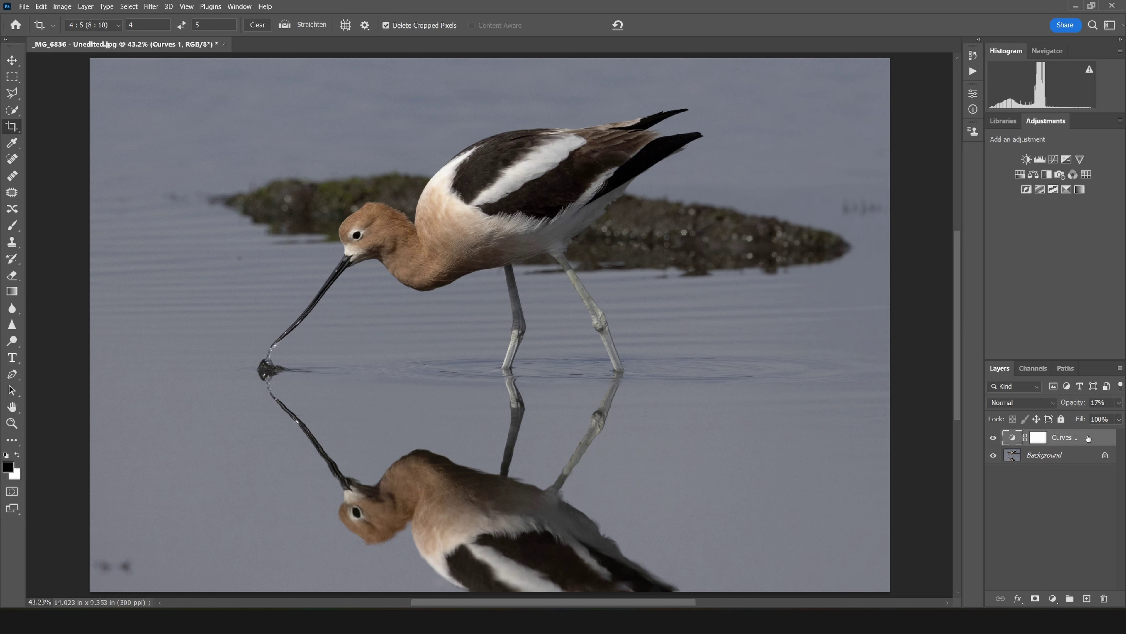
{"action": "left_click_drag", "start_coordinate": [1088, 438], "coordinate": [1105, 597]}
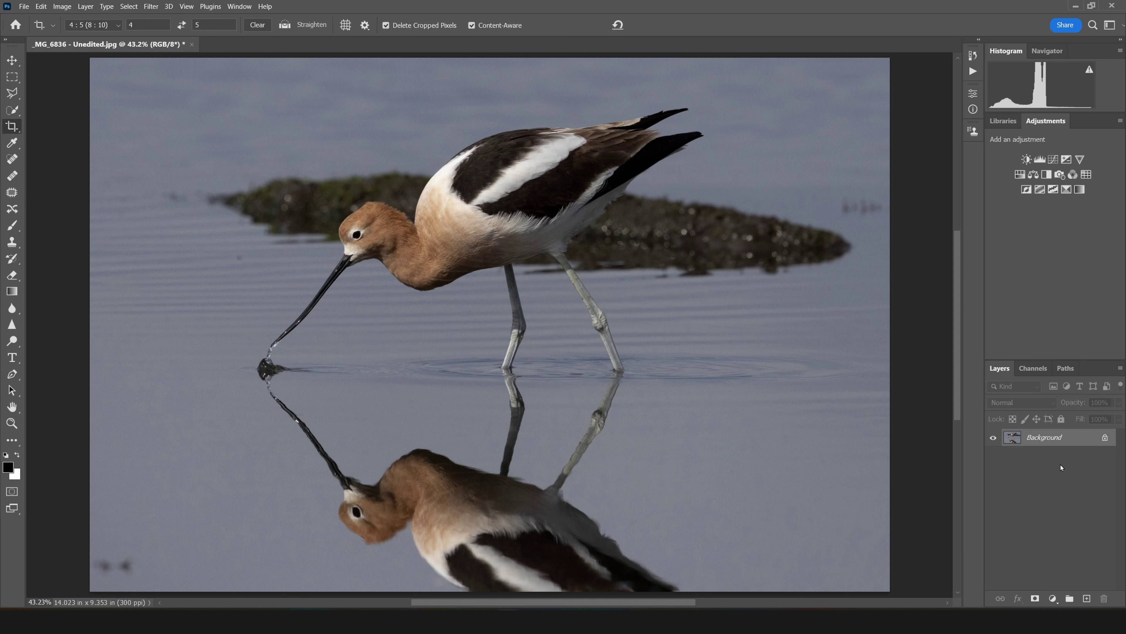
Duplicate the Background layer as Background copy and open the copy in the Camera Raw Filter
{"action": "right_click", "coordinate": [1054, 441]}
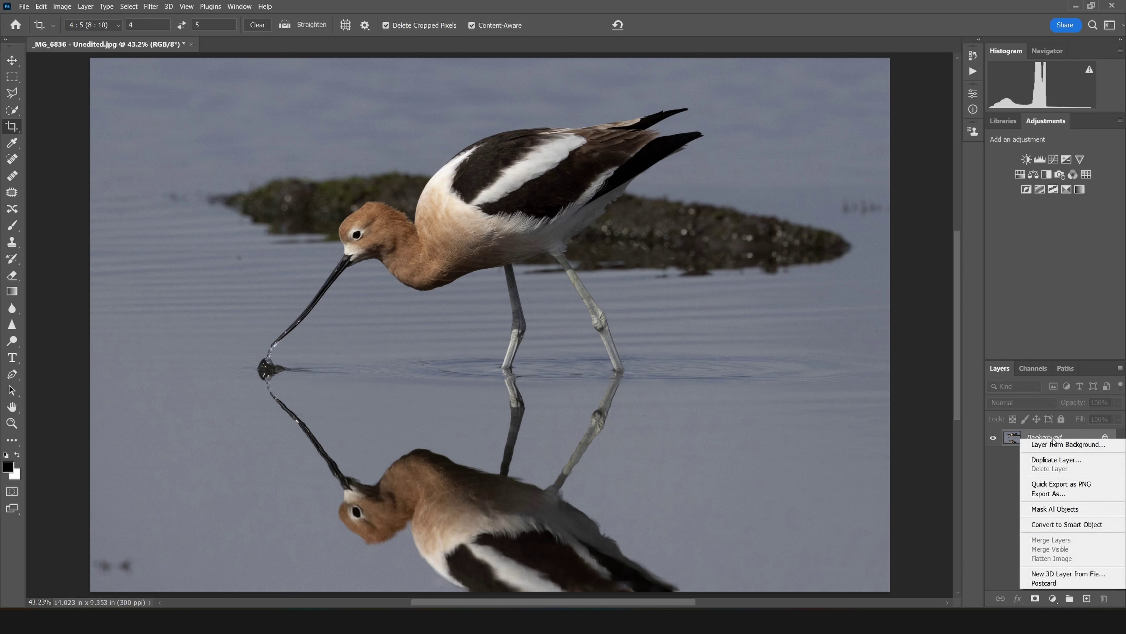
{"action": "left_click", "coordinate": [1058, 461]}
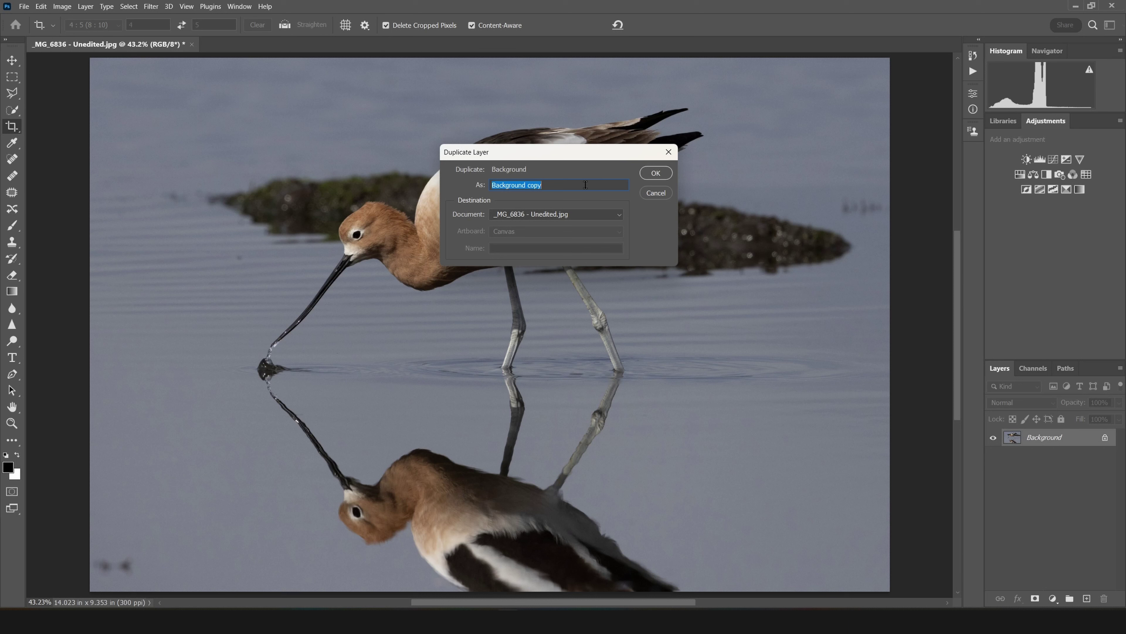
{"action": "left_click", "coordinate": [656, 173]}
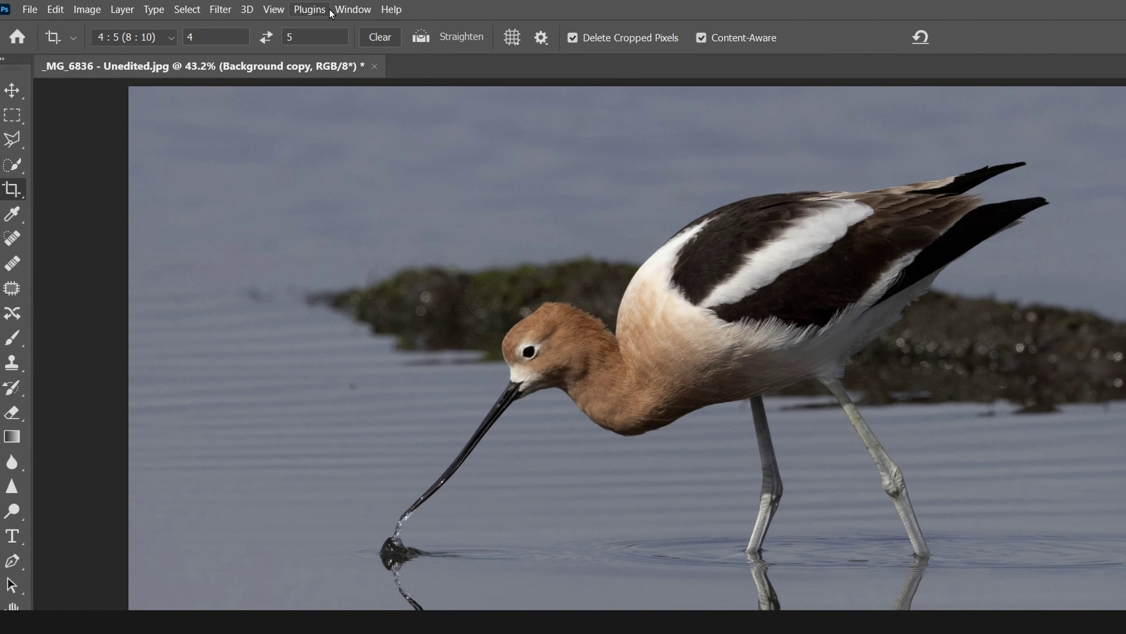
{"action": "left_click", "coordinate": [222, 8]}
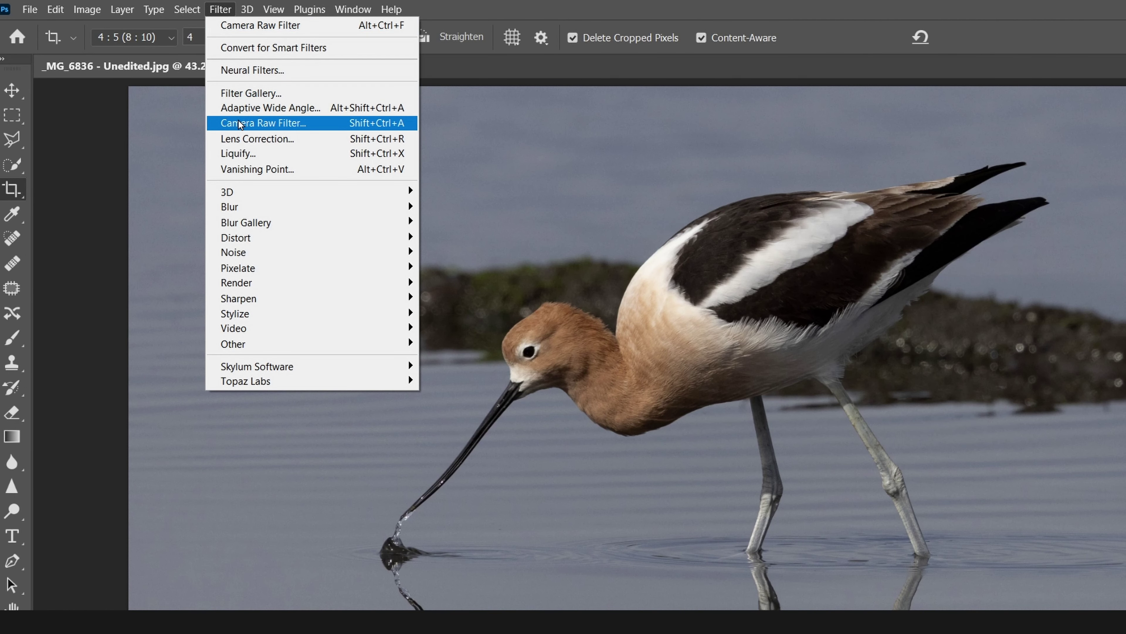
{"action": "left_click", "coordinate": [313, 129]}
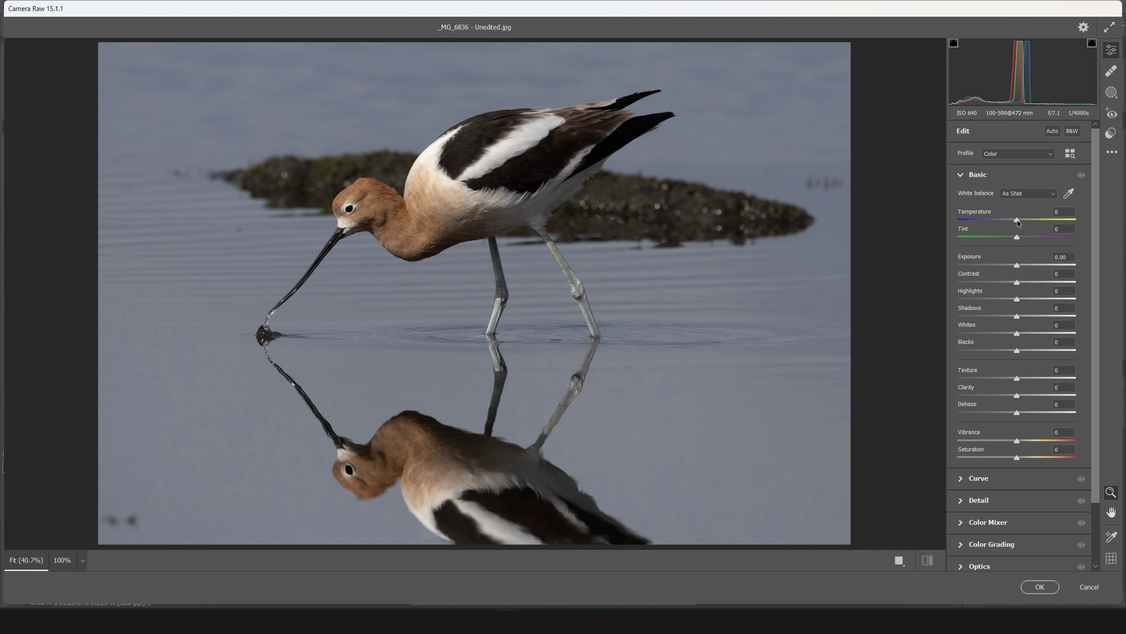
Try cooling the white balance to a Temperature of -17 and reset it to 0
{"action": "mouse_move", "coordinate": [1017, 219]}
{"action": "left_mouse_down"}
{"action": "mouse_move", "coordinate": [1029, 219]}
{"action": "mouse_move", "coordinate": [1008, 221]}
{"action": "left_mouse_up"}
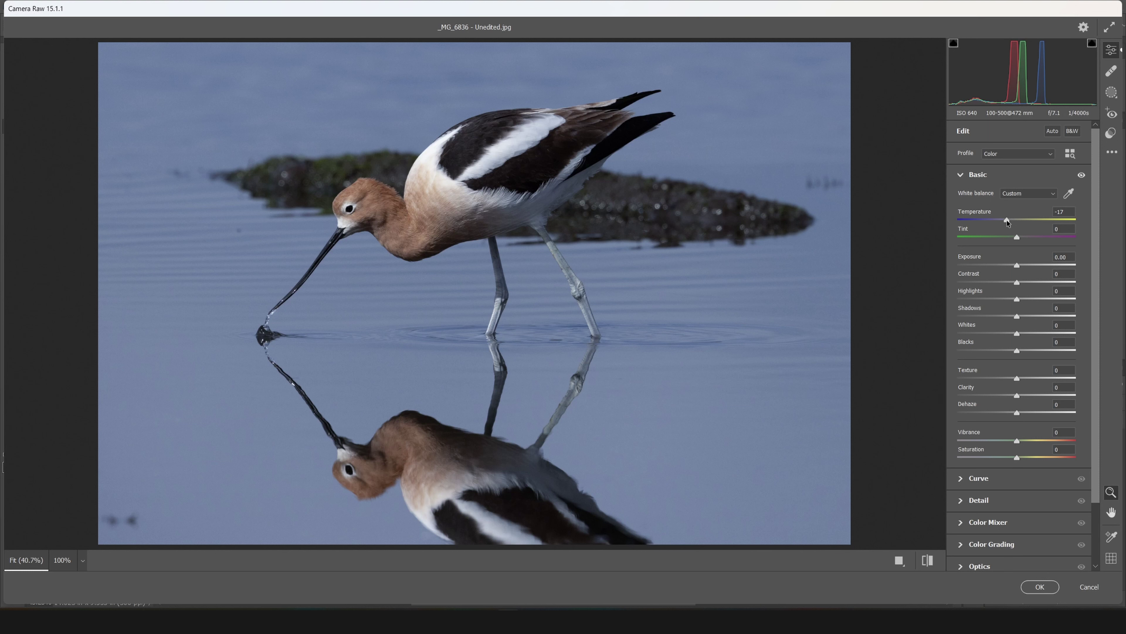
{"action": "double_click", "coordinate": [1008, 221]}
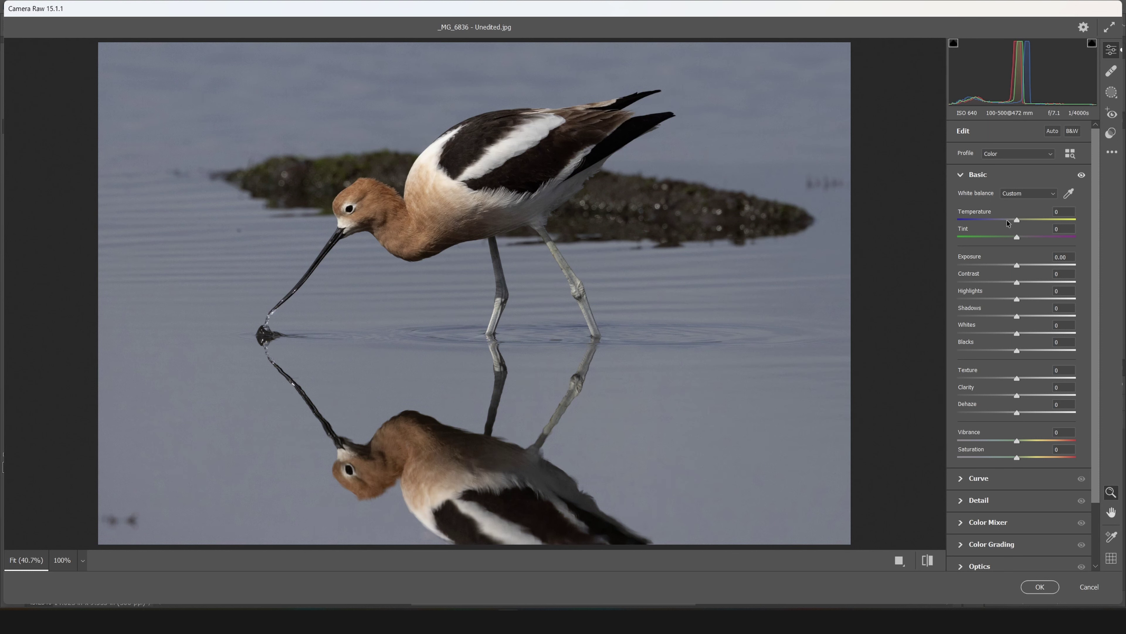
Try the Auto white balance and a neutral sample from the bird's front leg, and reset Temperature and Tint to 0
{"action": "left_click", "coordinate": [1052, 194]}
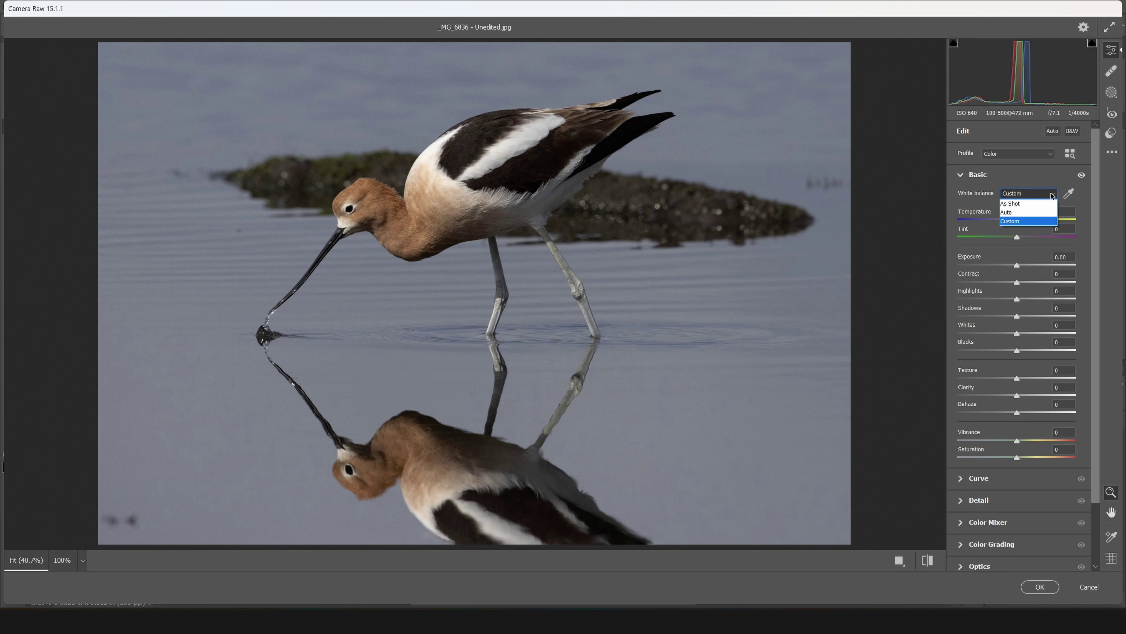
{"action": "left_click", "coordinate": [1038, 213]}
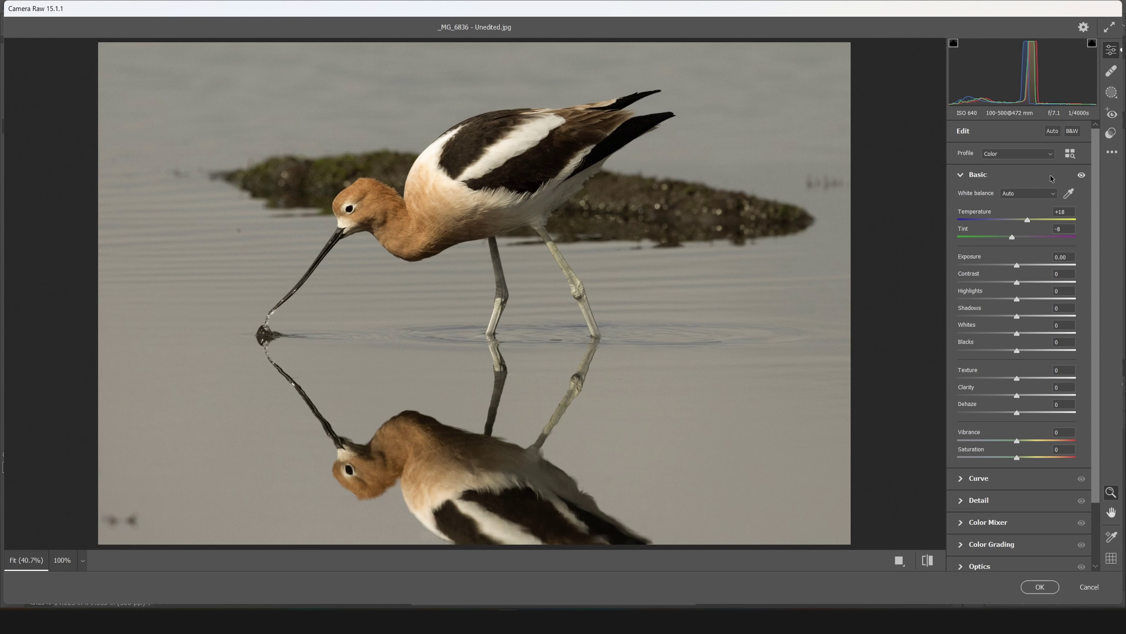
{"action": "left_click", "coordinate": [1069, 194]}
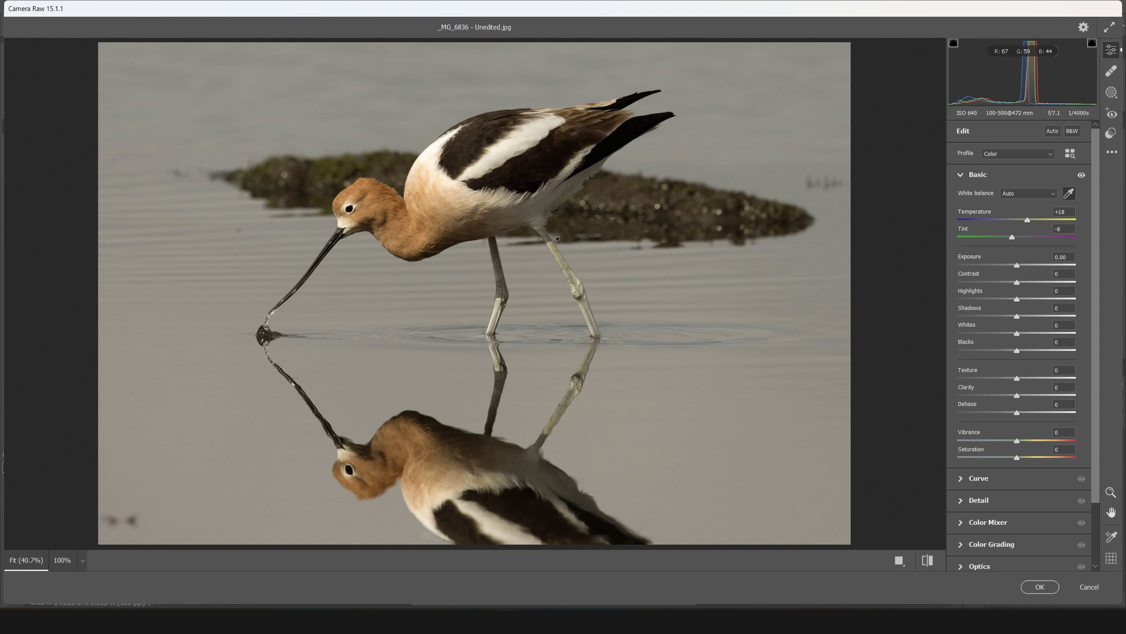
{"action": "left_click", "coordinate": [496, 320]}
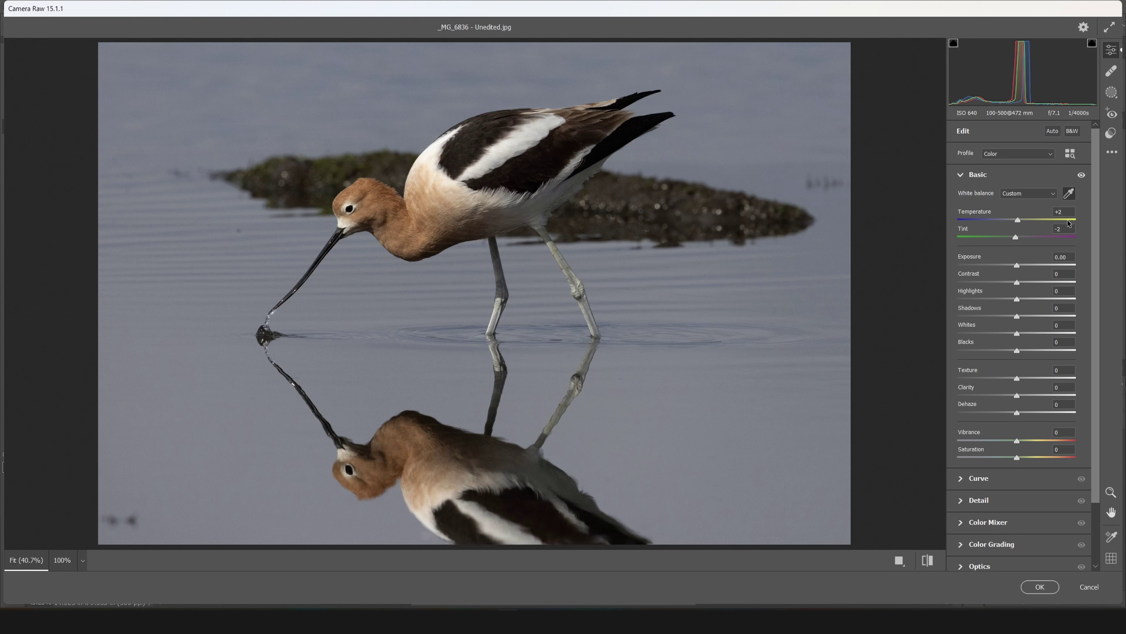
{"action": "double_click", "coordinate": [1043, 229]}
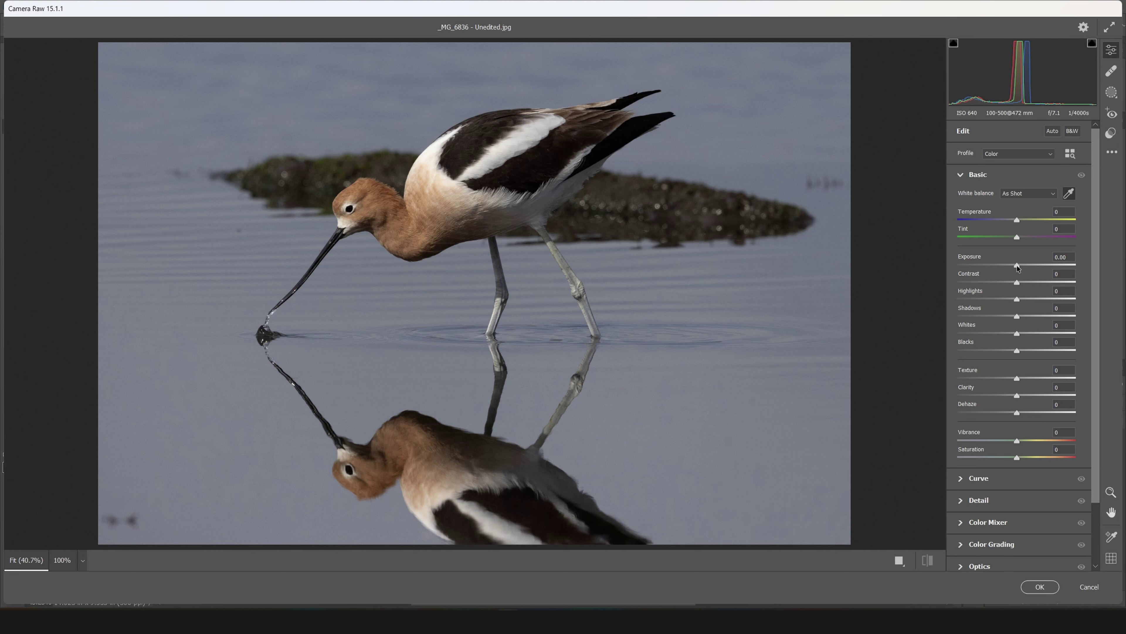
Try Exposure +0.35 and Highlights +36 with the highlight clipping warning on, and reset all Basic adjustments
{"action": "mouse_move", "coordinate": [1017, 267]}
{"action": "left_mouse_down"}
{"action": "mouse_move", "coordinate": [1006, 265]}
{"action": "mouse_move", "coordinate": [1021, 266]}
{"action": "left_mouse_up"}
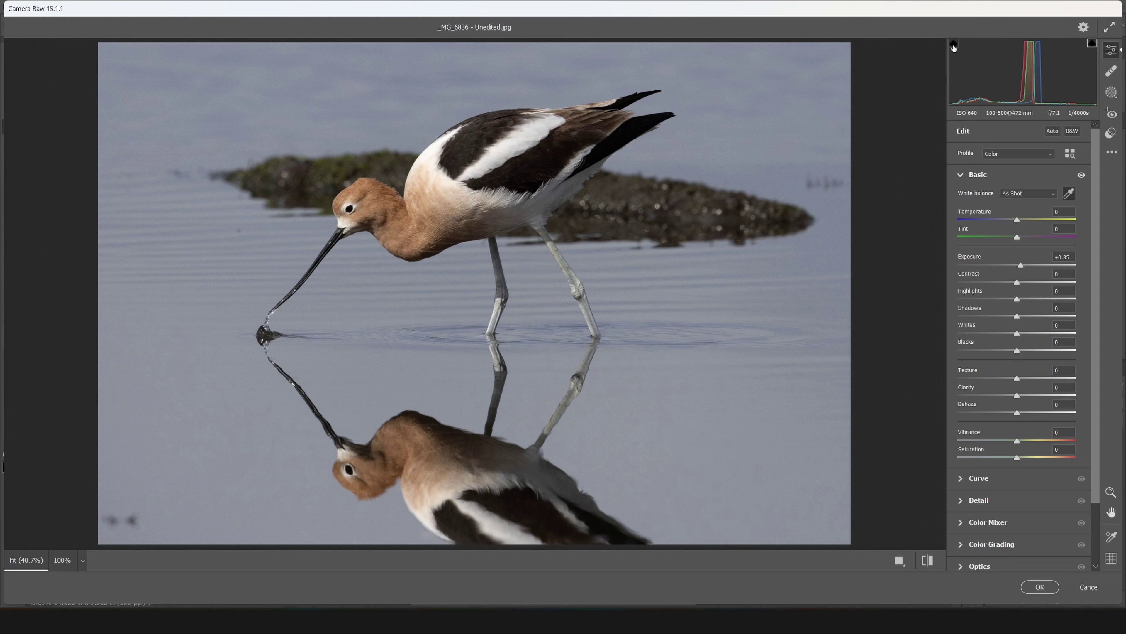
{"action": "left_click", "coordinate": [1093, 47]}
{"action": "left_click_drag", "start_coordinate": [1017, 299], "coordinate": [1039, 301]}
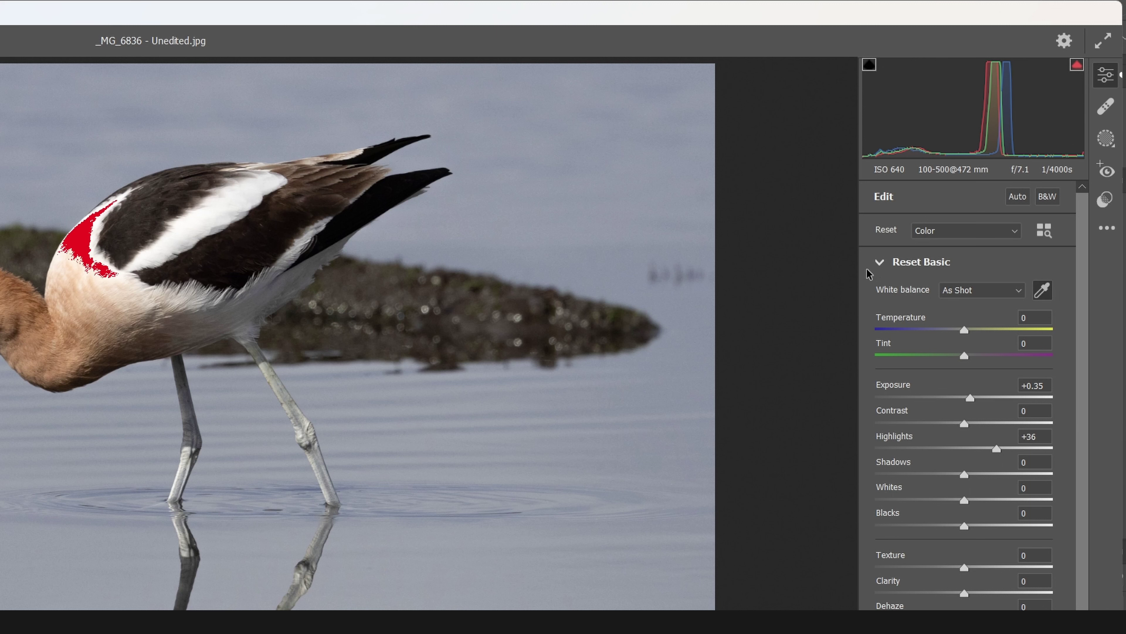
{"action": "left_click", "coordinate": [924, 269], "text": "alt"}
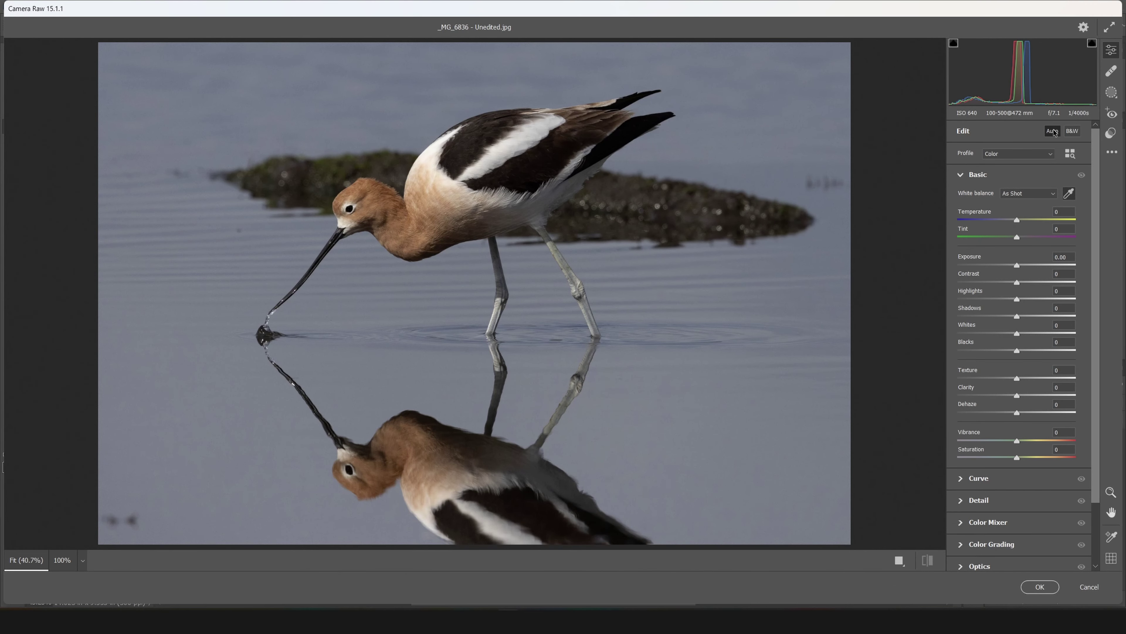
Apply Auto adjustments and refine the tones to Contrast -2, Highlights -55, Whites +34, Exposure 0 and Shadows +71
{"action": "left_click", "coordinate": [1052, 132]}
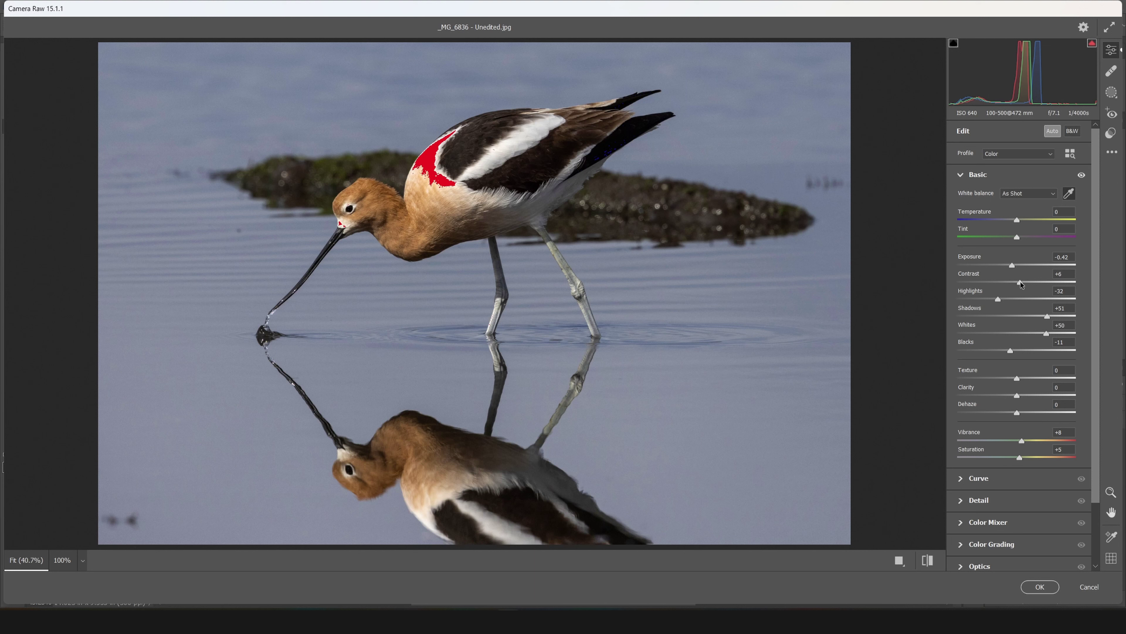
{"action": "left_click_drag", "start_coordinate": [1020, 283], "coordinate": [984, 301]}
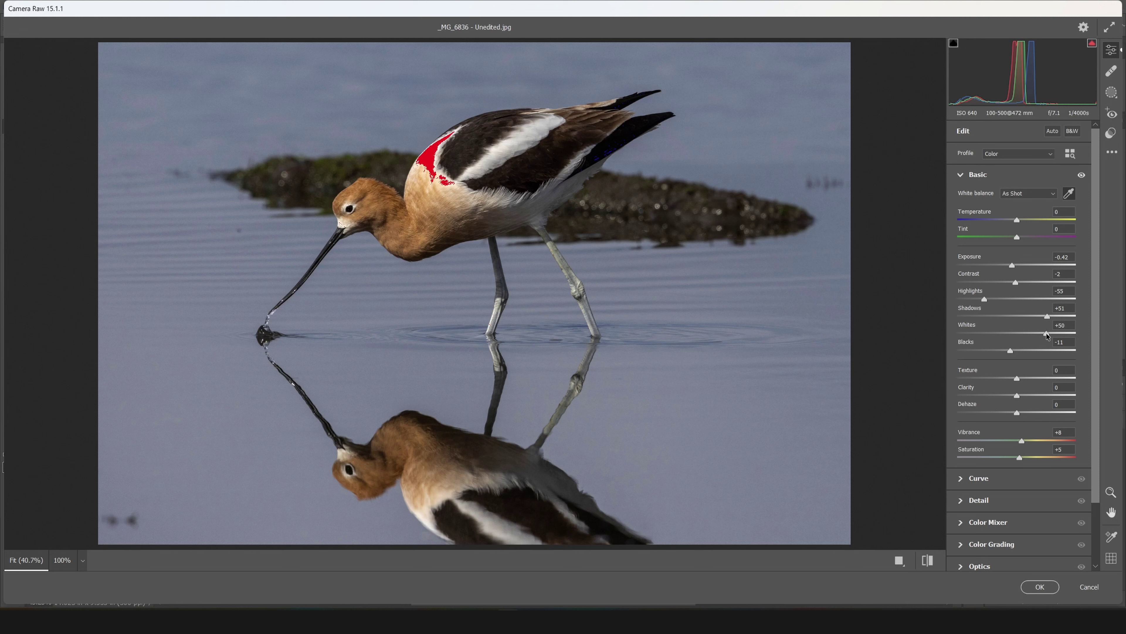
{"action": "left_click_drag", "start_coordinate": [1046, 332], "coordinate": [1037, 333]}
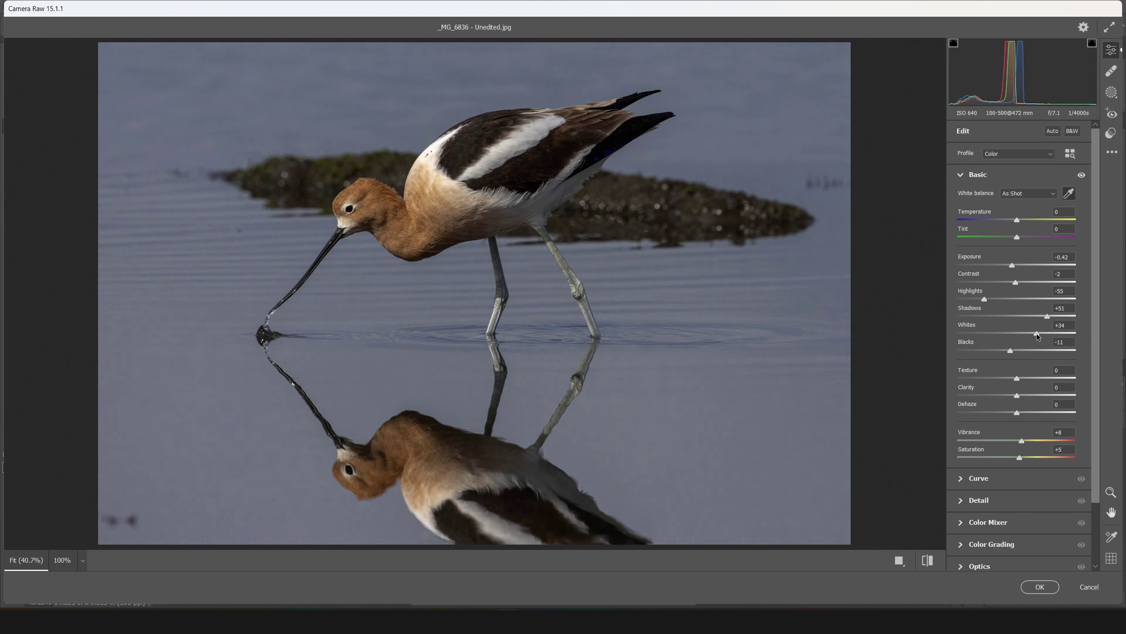
{"action": "double_click", "coordinate": [1013, 264]}
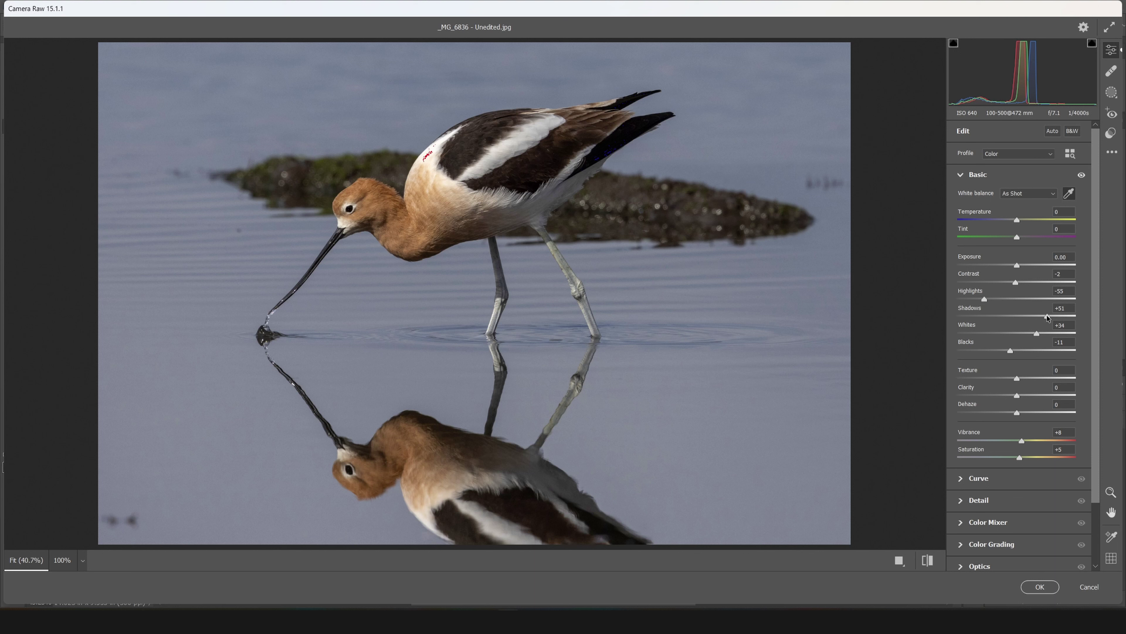
{"action": "left_click_drag", "start_coordinate": [1048, 317], "coordinate": [1059, 318]}
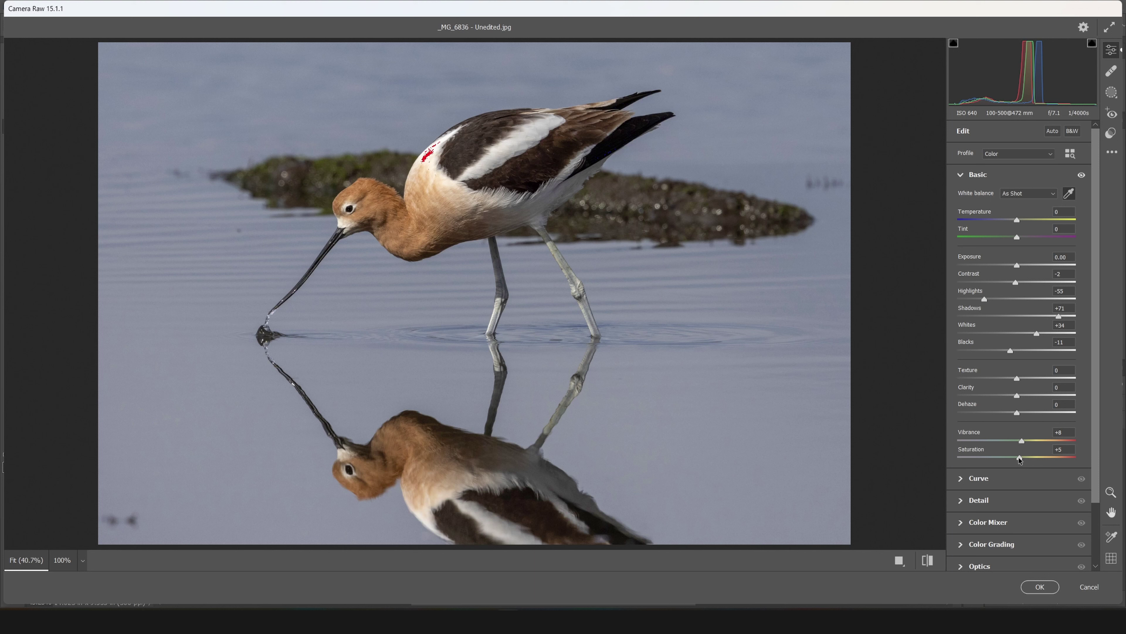
Try a Saturation of +63, reset it to 0, and set Vibrance to +61 instead
{"action": "left_click_drag", "start_coordinate": [1021, 458], "coordinate": [1054, 457]}
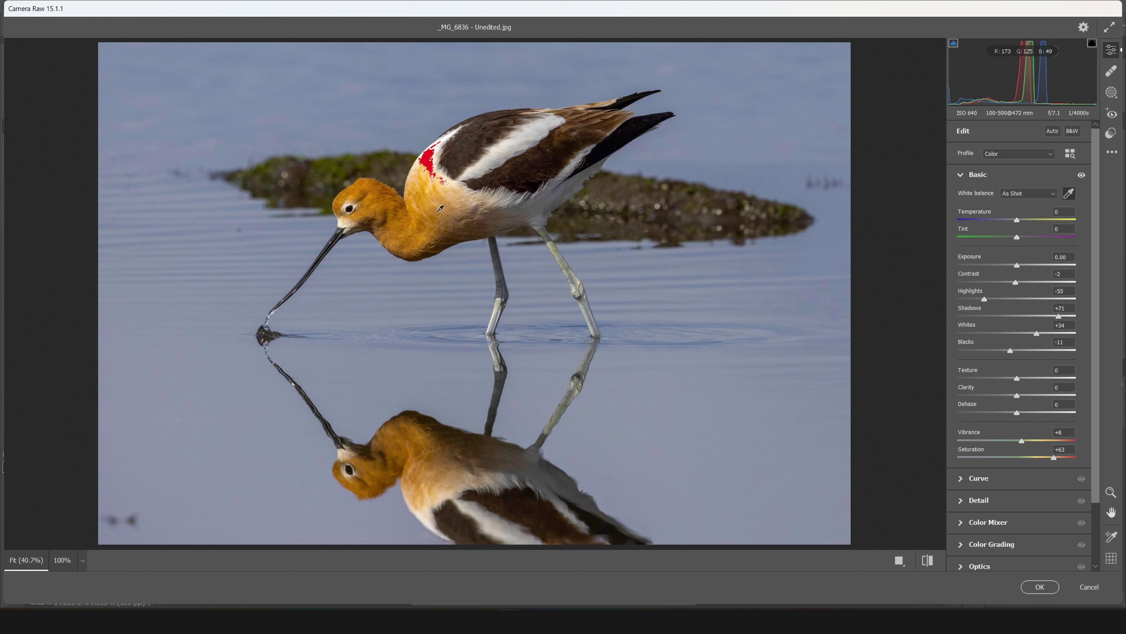
{"action": "double_click", "coordinate": [1054, 457]}
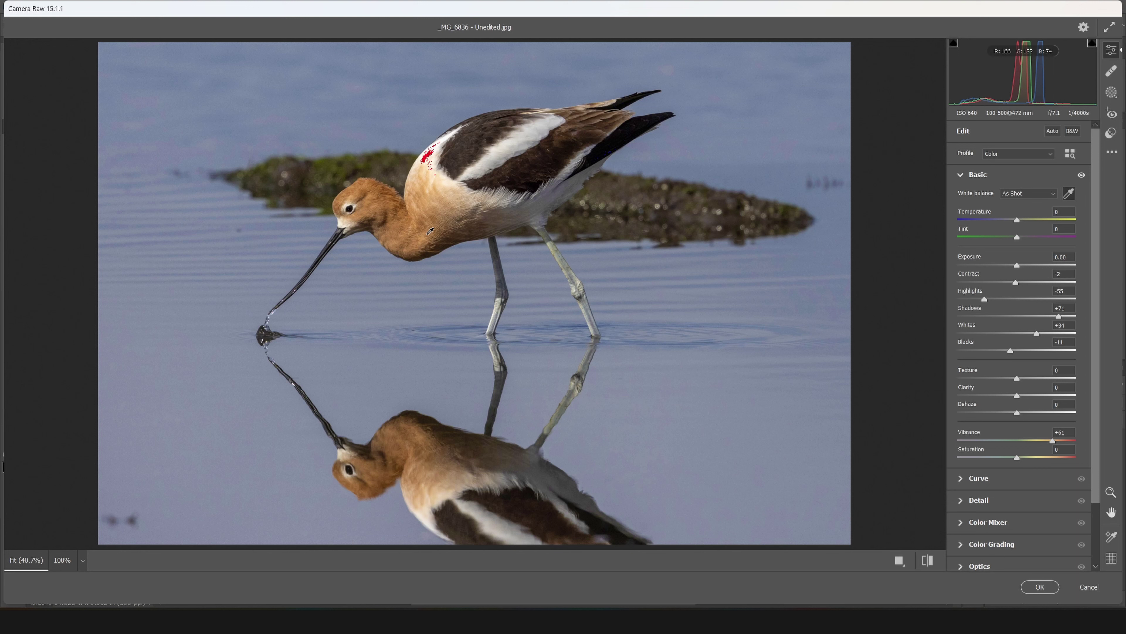
Compare the photo between the default and the current Camera Raw settings
{"action": "left_click", "coordinate": [928, 560]}
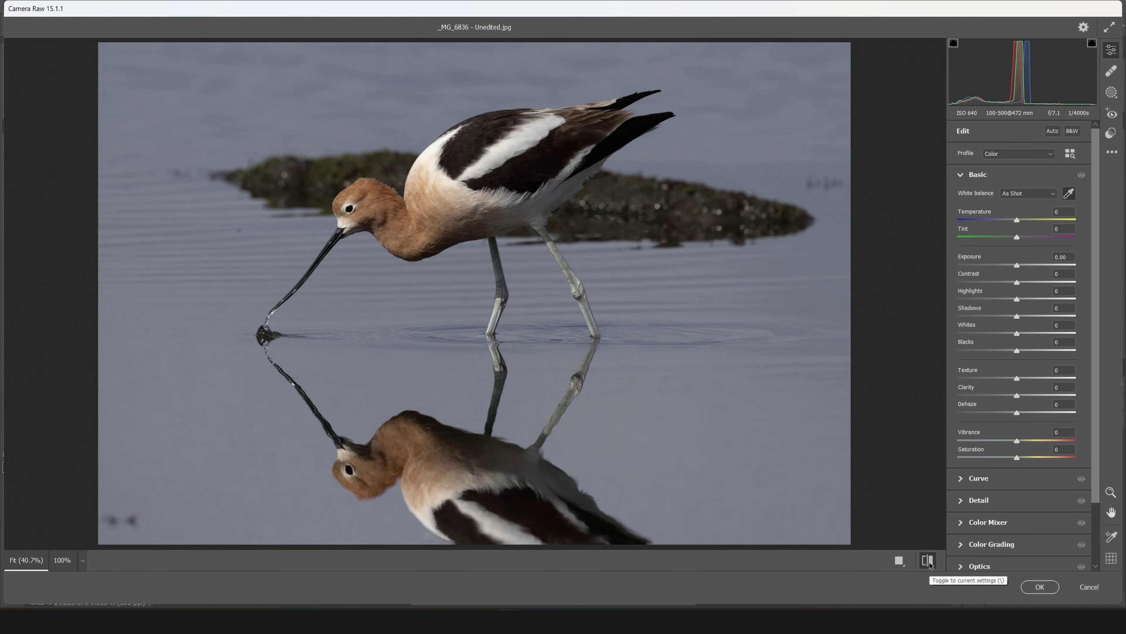
{"action": "left_click", "coordinate": [928, 560]}
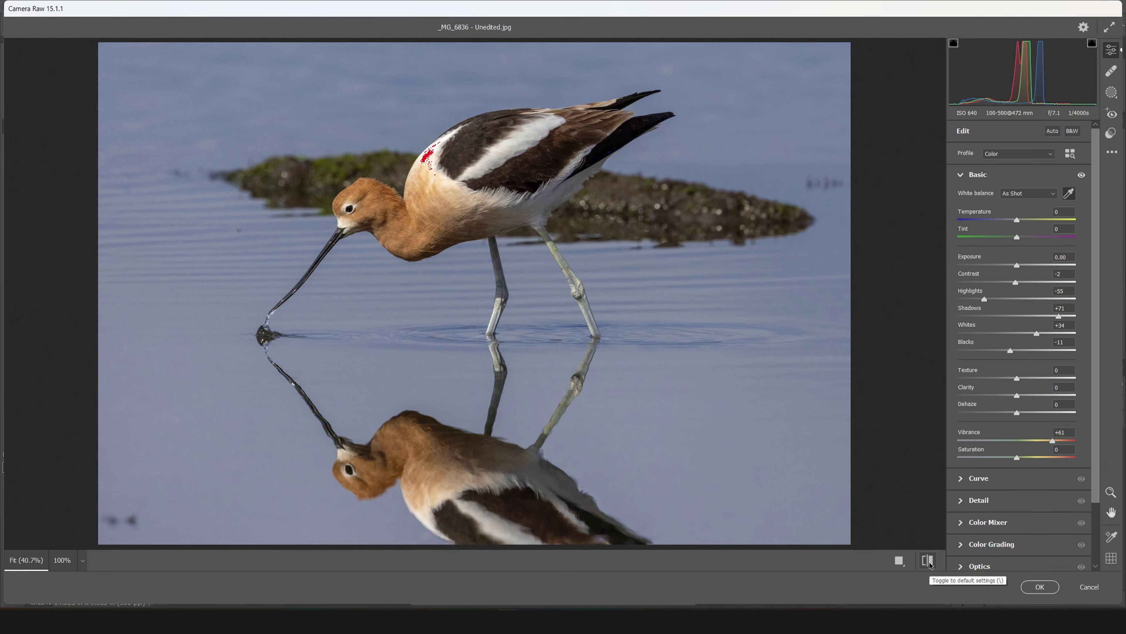
{"action": "left_click", "coordinate": [928, 562]}
{"action": "left_click", "coordinate": [928, 561]}
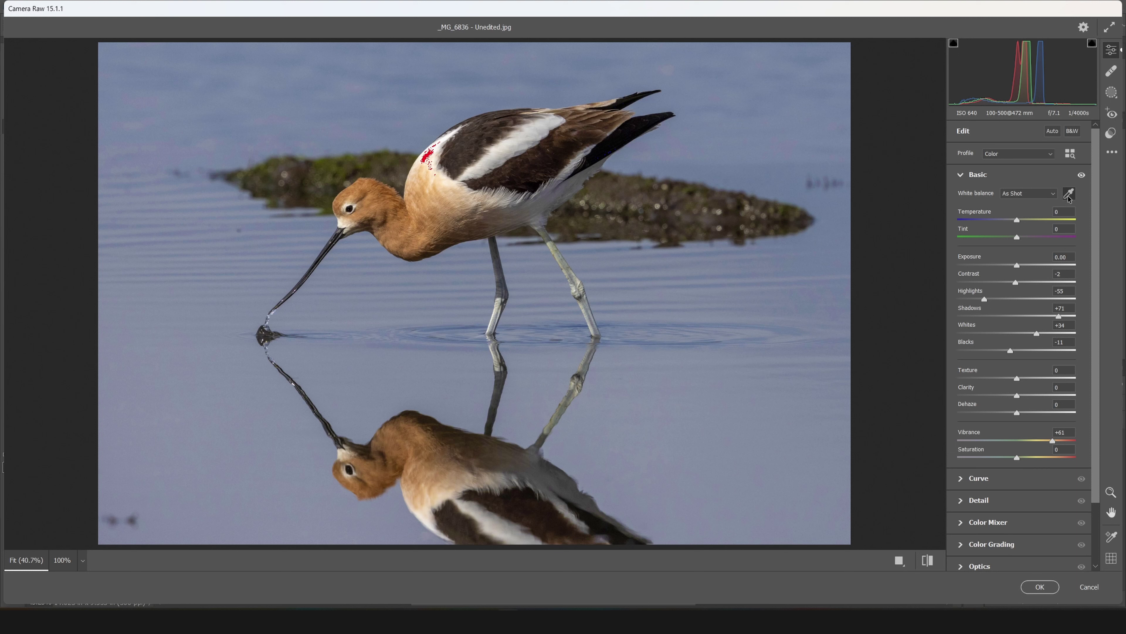
Try different Noise Reduction strengths while viewing the bird's head at 100%, and set Noise Reduction to 35
{"action": "key", "text": "z"}
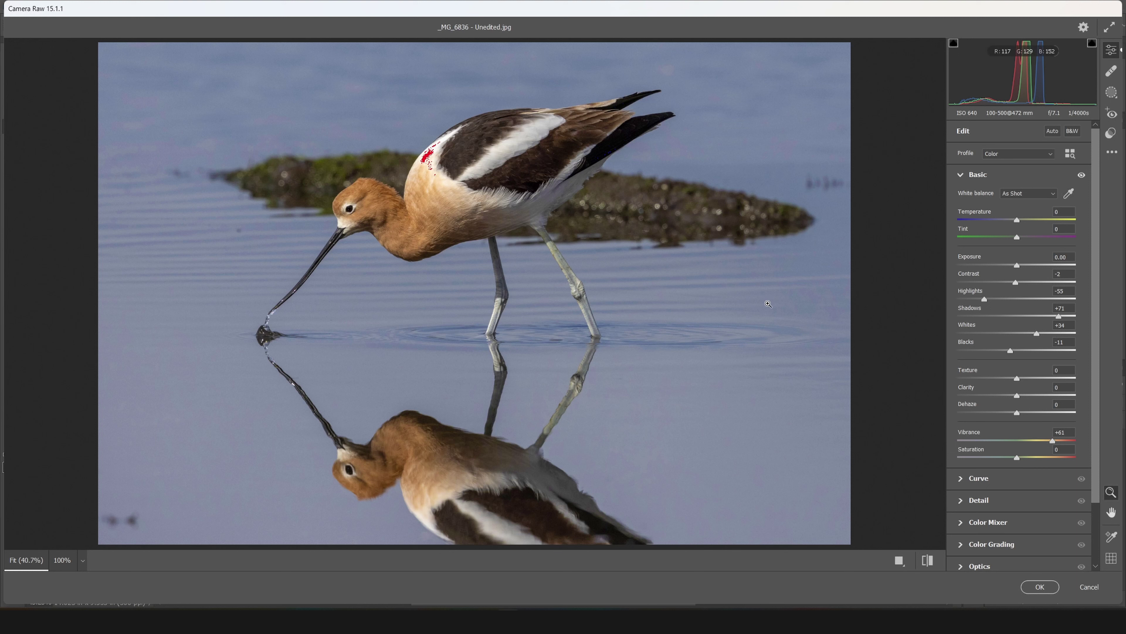
{"action": "left_click", "coordinate": [374, 269]}
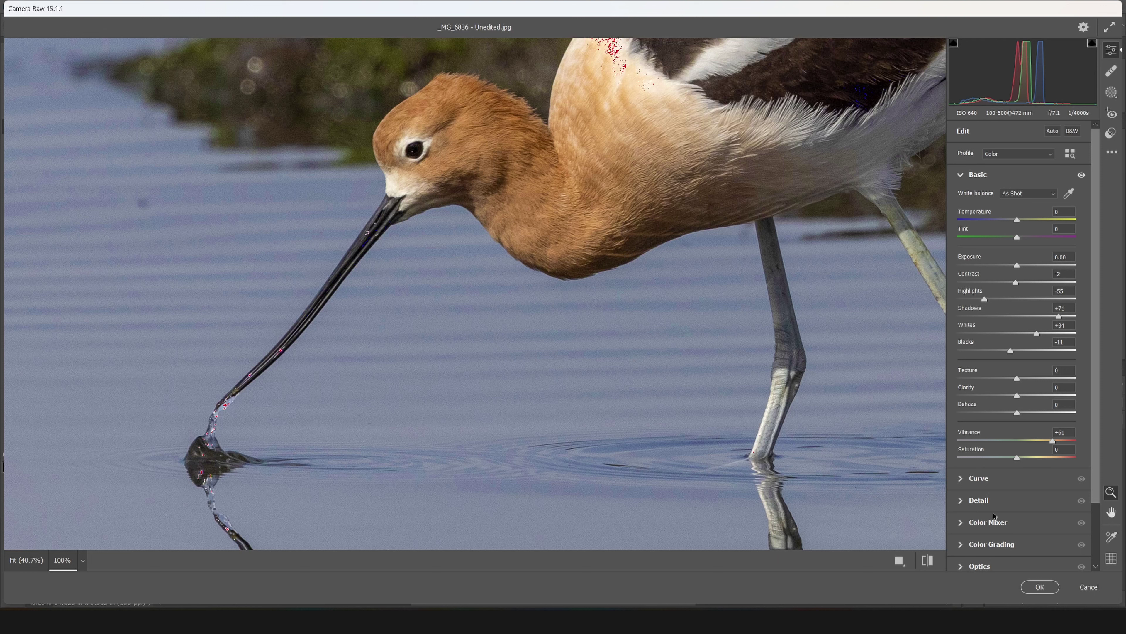
{"action": "left_click", "coordinate": [981, 503]}
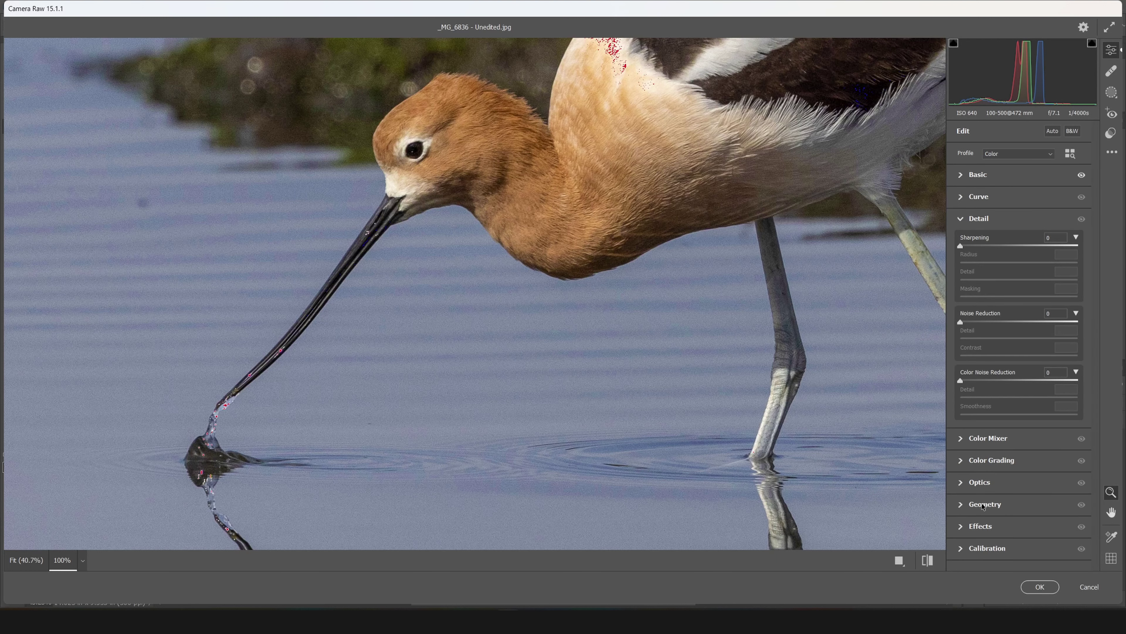
{"action": "left_click_drag", "start_coordinate": [961, 322], "coordinate": [1000, 325]}
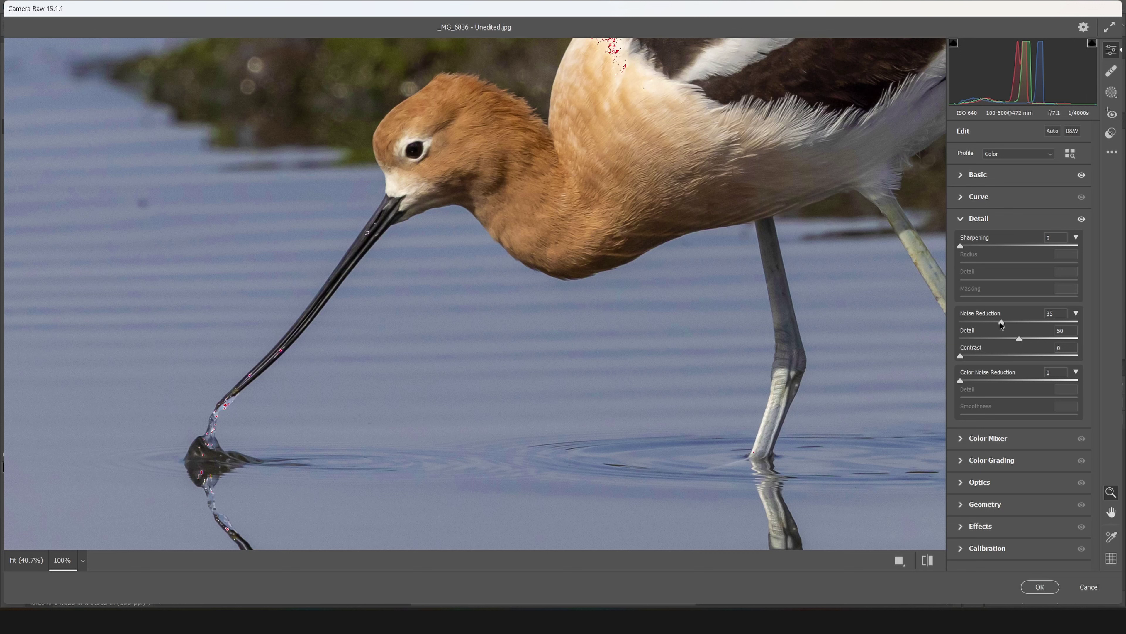
{"action": "left_click_drag", "start_coordinate": [1001, 325], "coordinate": [1078, 325]}
{"action": "left_click_drag", "start_coordinate": [1020, 323], "coordinate": [1002, 324]}
Set Sharpening to 32 with Masking at 60, and apply the Camera Raw Filter adjustments
{"action": "left_click_drag", "start_coordinate": [960, 248], "coordinate": [987, 248]}
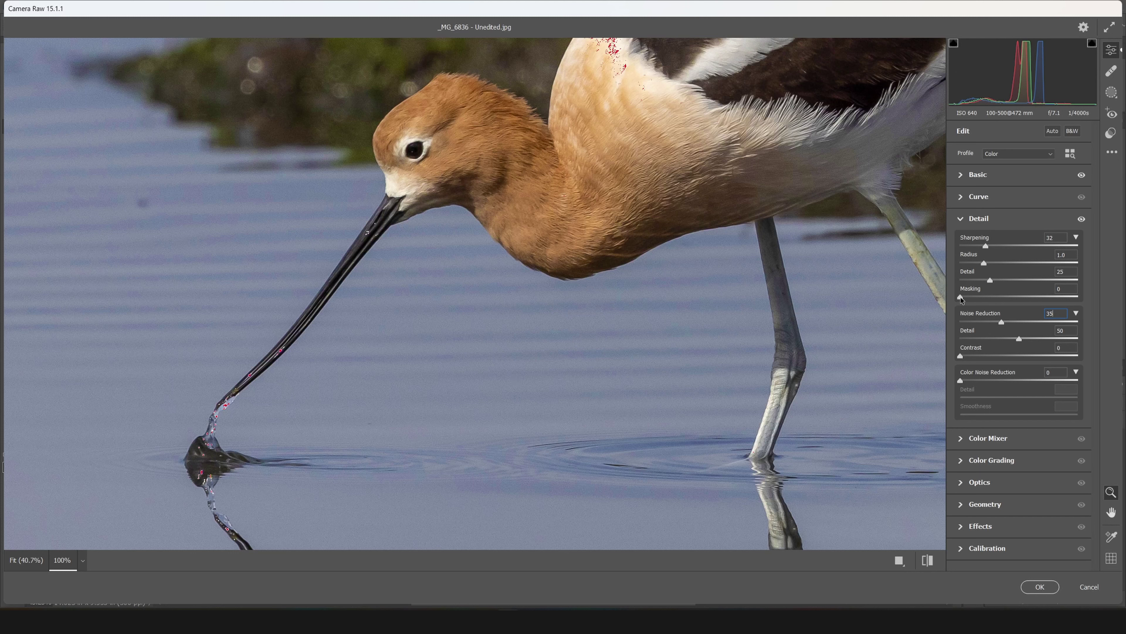
{"action": "left_click_drag", "start_coordinate": [961, 297], "coordinate": [1031, 308]}
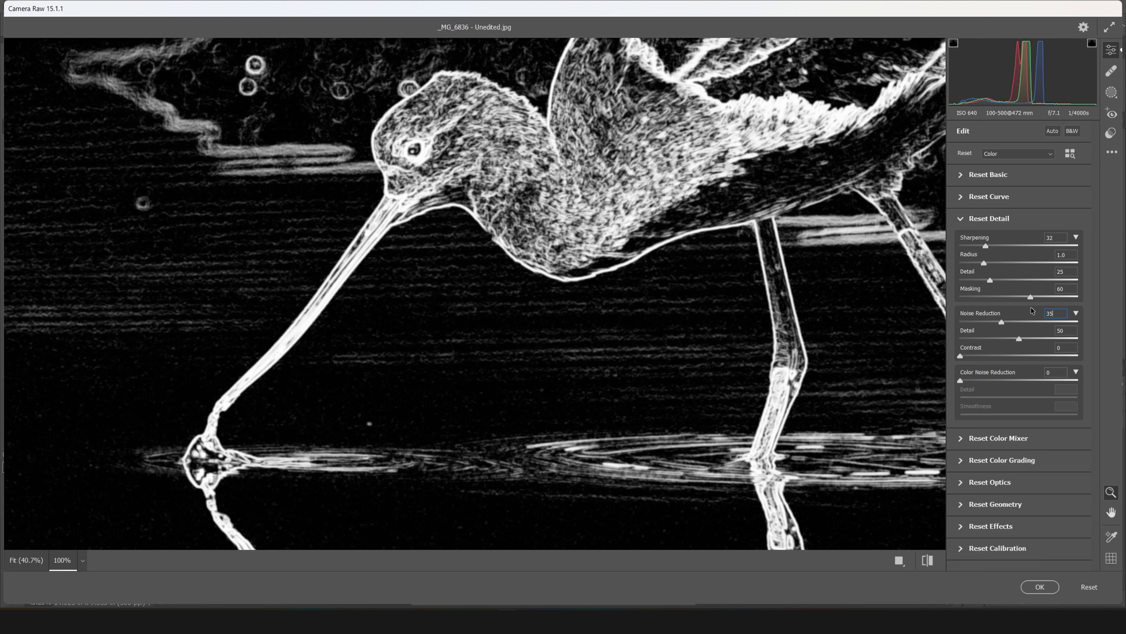
{"action": "key", "text": "alt"}
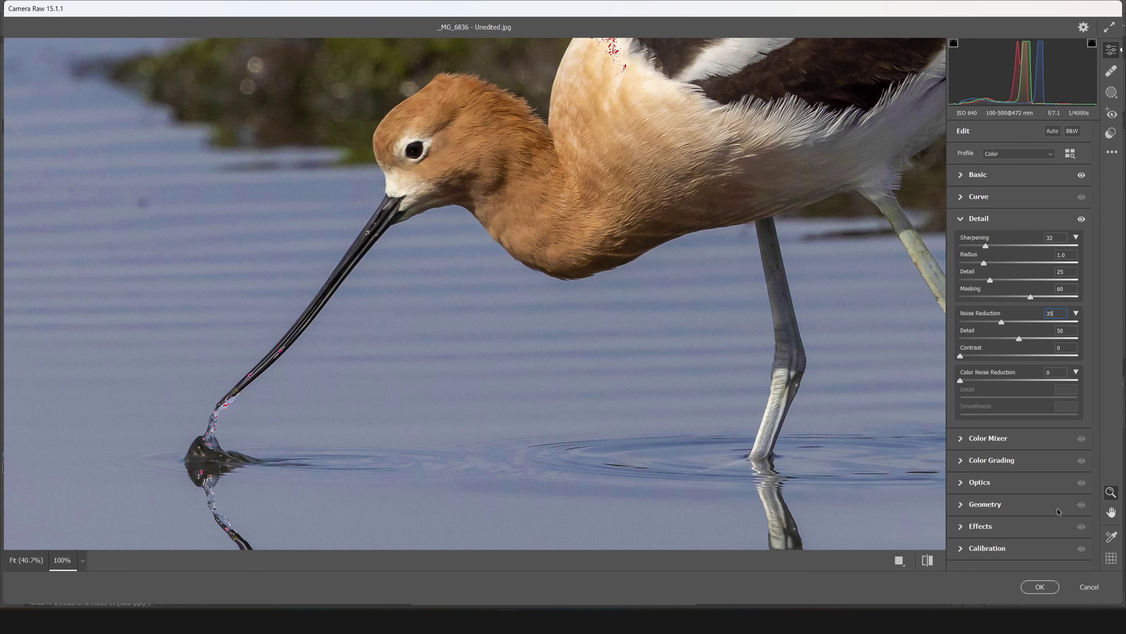
{"action": "left_click", "coordinate": [1039, 587]}
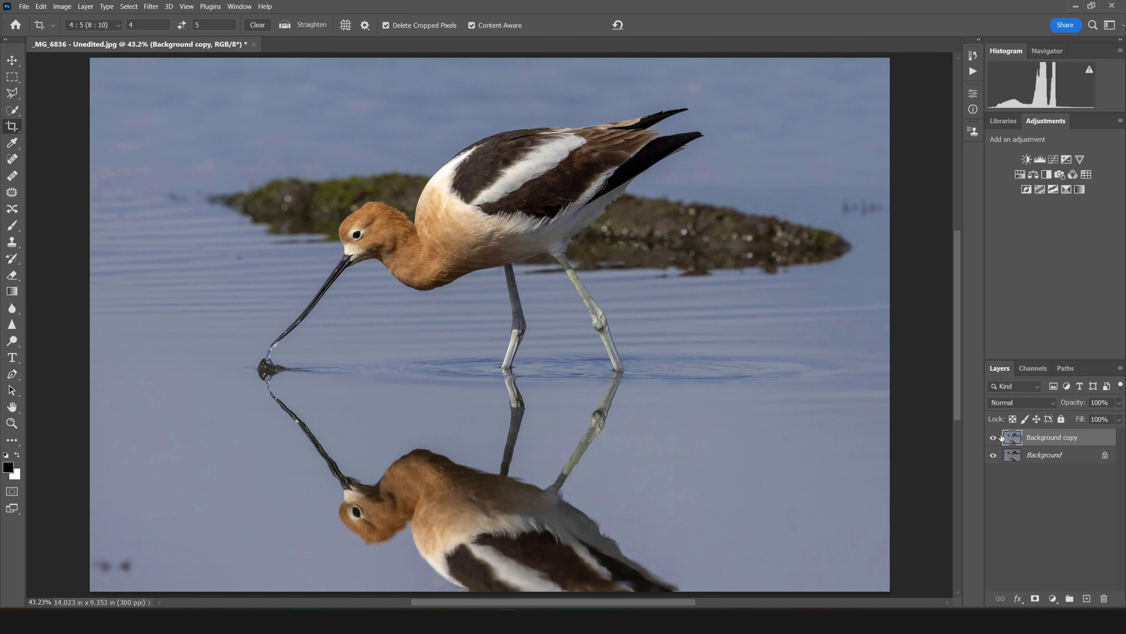
Compare the photo with the Background copy layer hidden and shown
{"action": "left_click", "coordinate": [993, 438]}
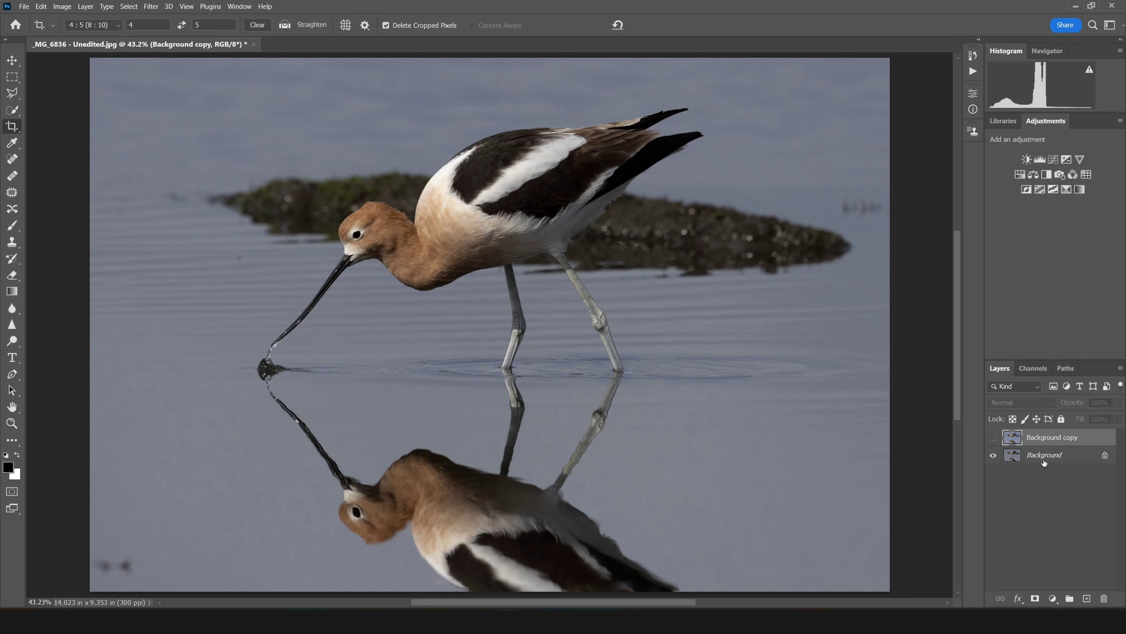
{"action": "left_click", "coordinate": [994, 438]}
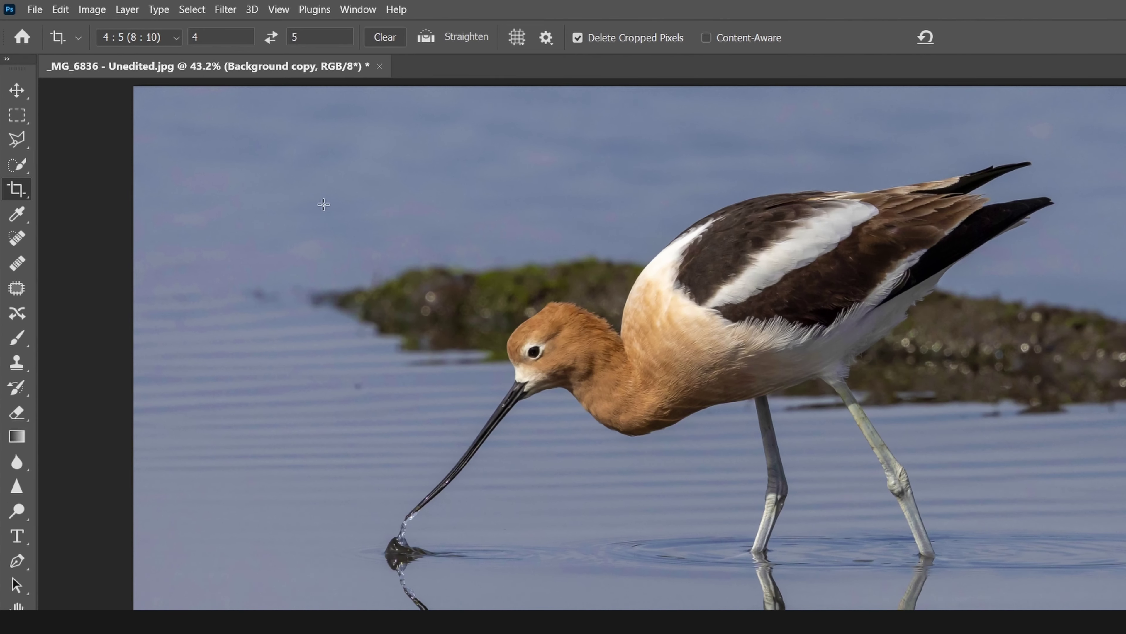
Remove the small dark spot on the water near the bird's bill with an enlarged Spot Healing Brush
{"action": "left_click", "coordinate": [17, 239]}
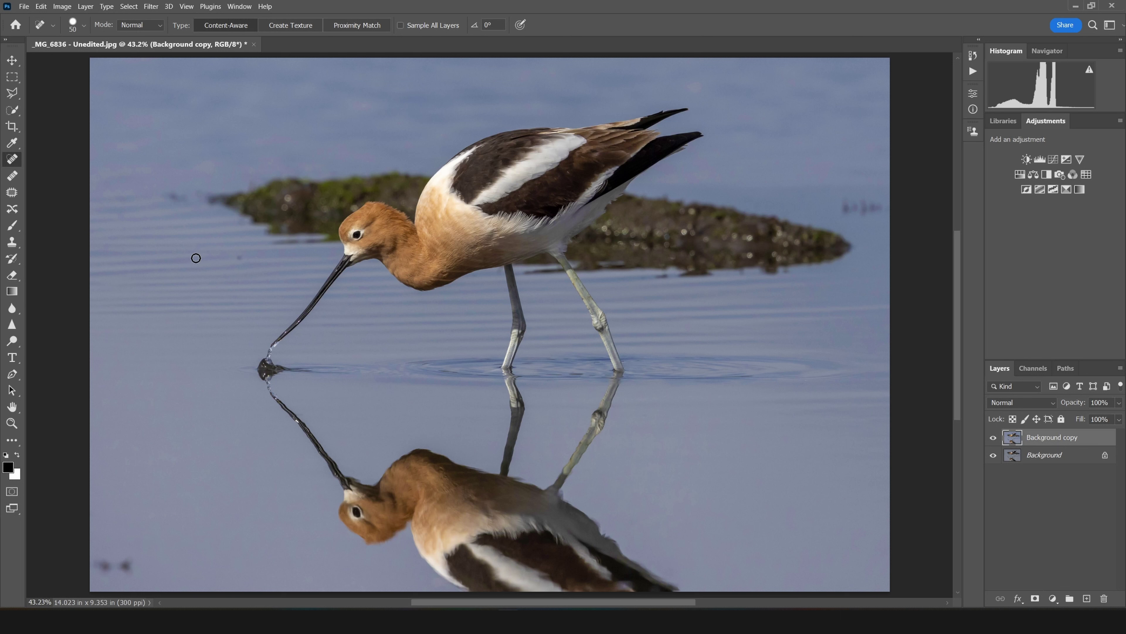
{"action": "key", "text": "bracketright"}
{"action": "left_click", "coordinate": [240, 257]}
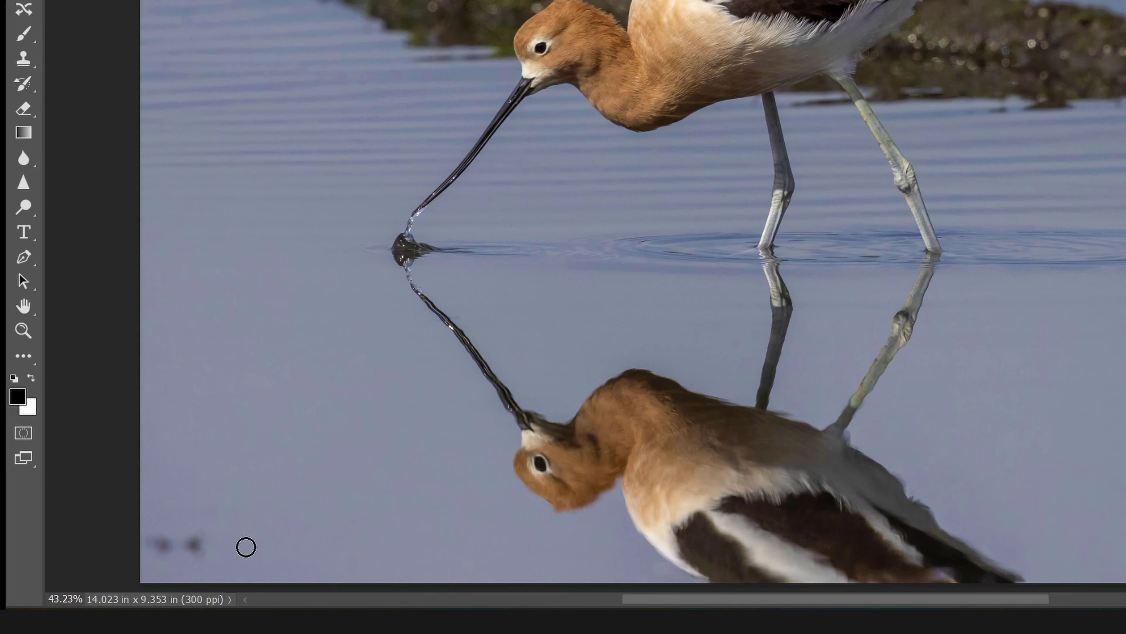
Heal the two dark blotches in the photo's lower-left corner, enlarging the brush for one and reducing it to 70 for the other
{"action": "key", "text": "bracketright"}
{"action": "left_click", "coordinate": [195, 545]}
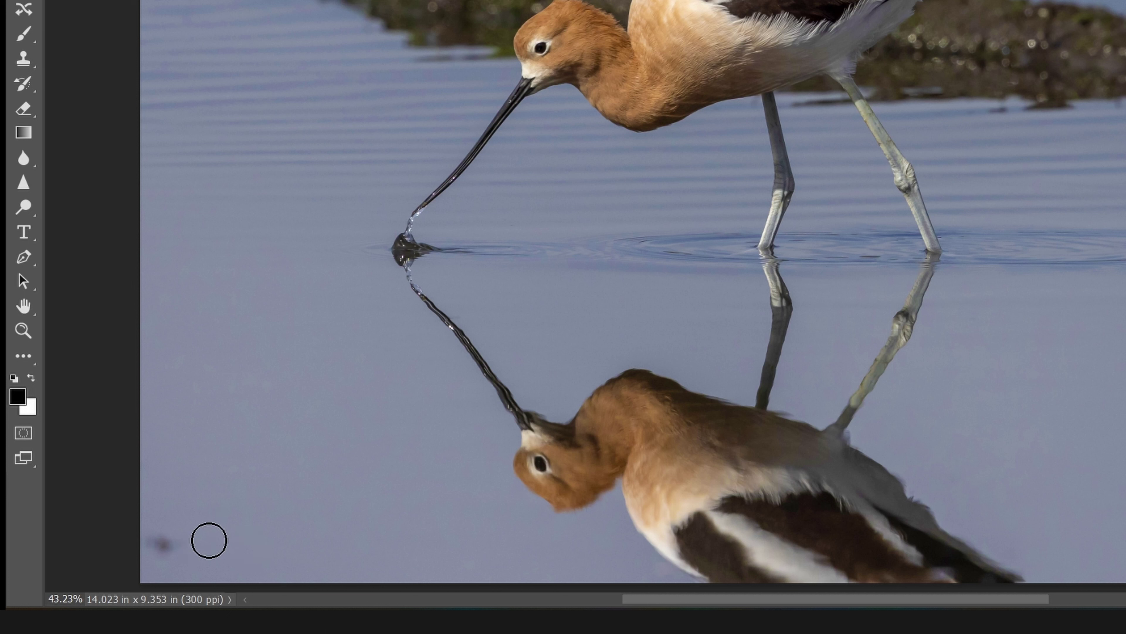
{"action": "key", "text": "bracketleft"}
{"action": "key", "text": "bracketleft"}
{"action": "key", "text": "bracketleft"}
{"action": "key", "text": "bracketleft"}
{"action": "mouse_move", "coordinate": [171, 548]}
{"action": "left_mouse_down"}
{"action": "mouse_move", "coordinate": [155, 548]}
{"action": "mouse_move", "coordinate": [184, 554]}
{"action": "mouse_move", "coordinate": [177, 541]}
{"action": "left_mouse_up"}
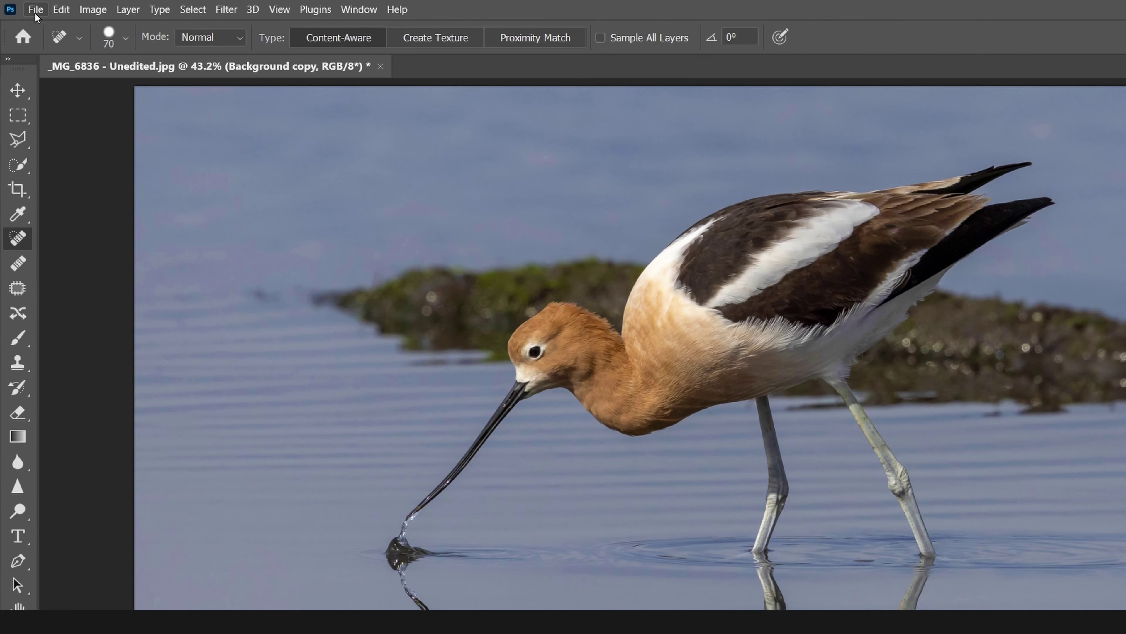
Check which file formats the standard Save As dialog offers, and close it without saving
{"action": "left_click", "coordinate": [35, 12]}
{"action": "left_click", "coordinate": [71, 199]}
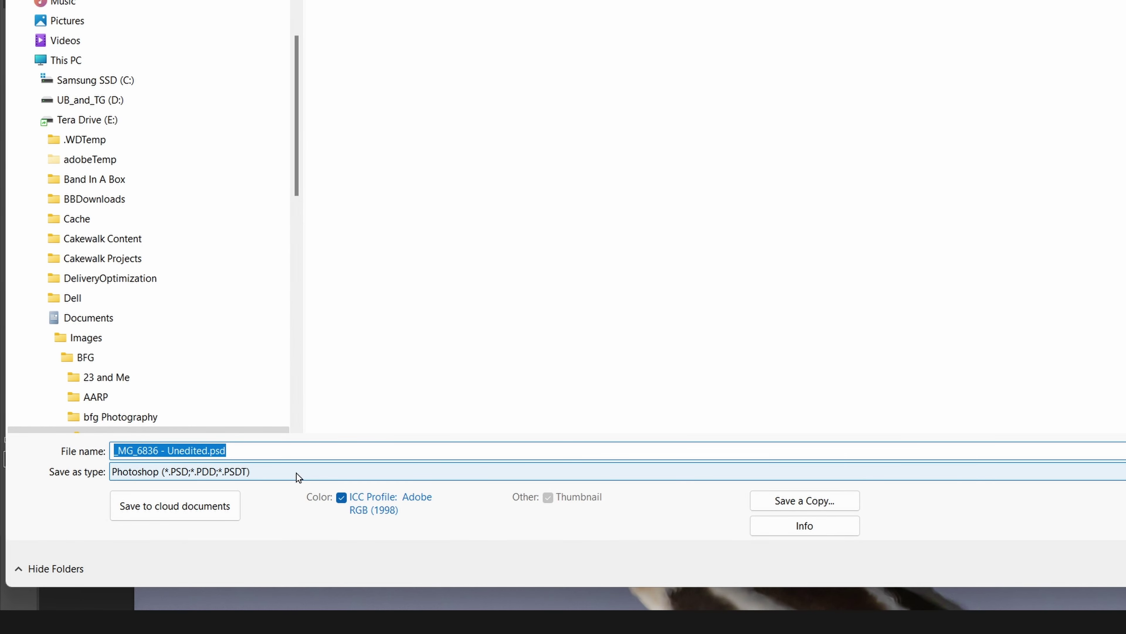
{"action": "left_click", "coordinate": [297, 473]}
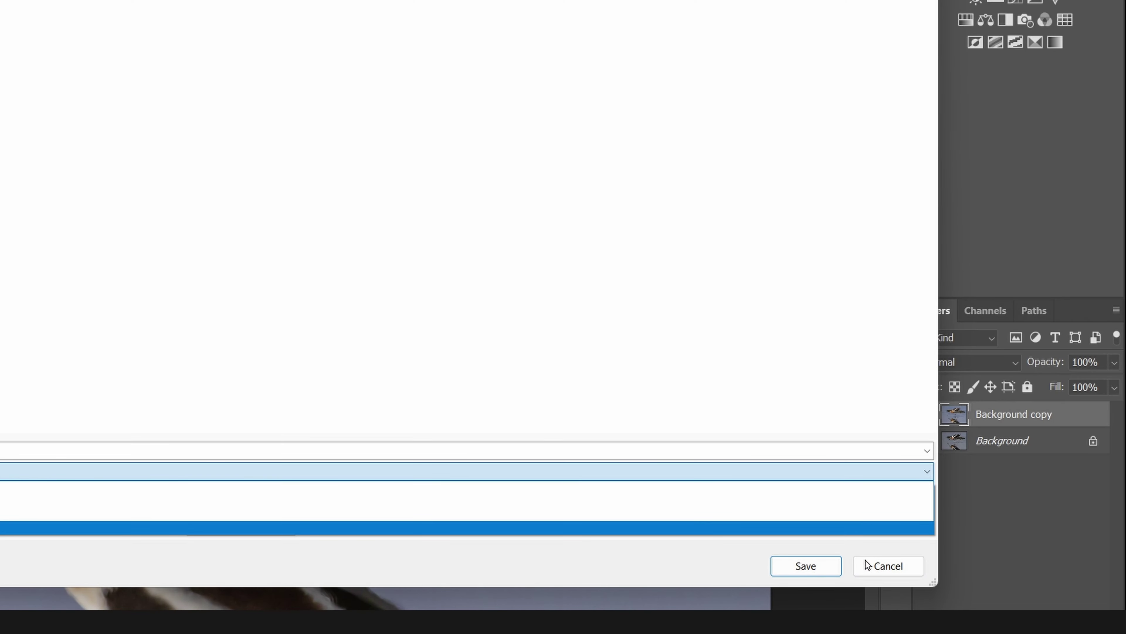
{"action": "left_click", "coordinate": [882, 566]}
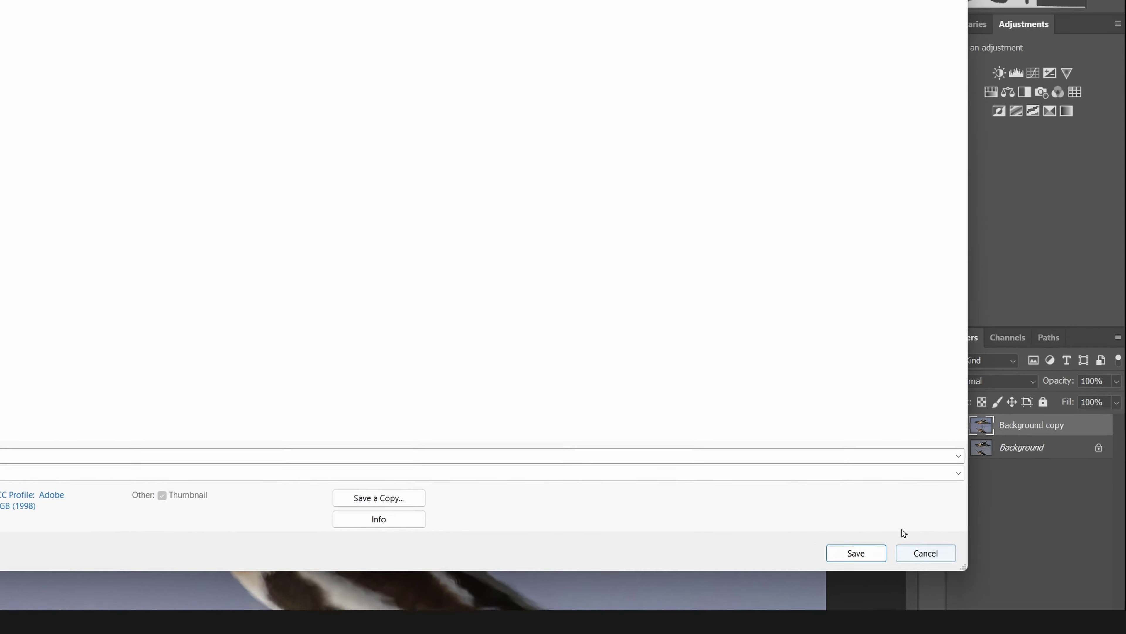
{"action": "left_click", "coordinate": [885, 567]}
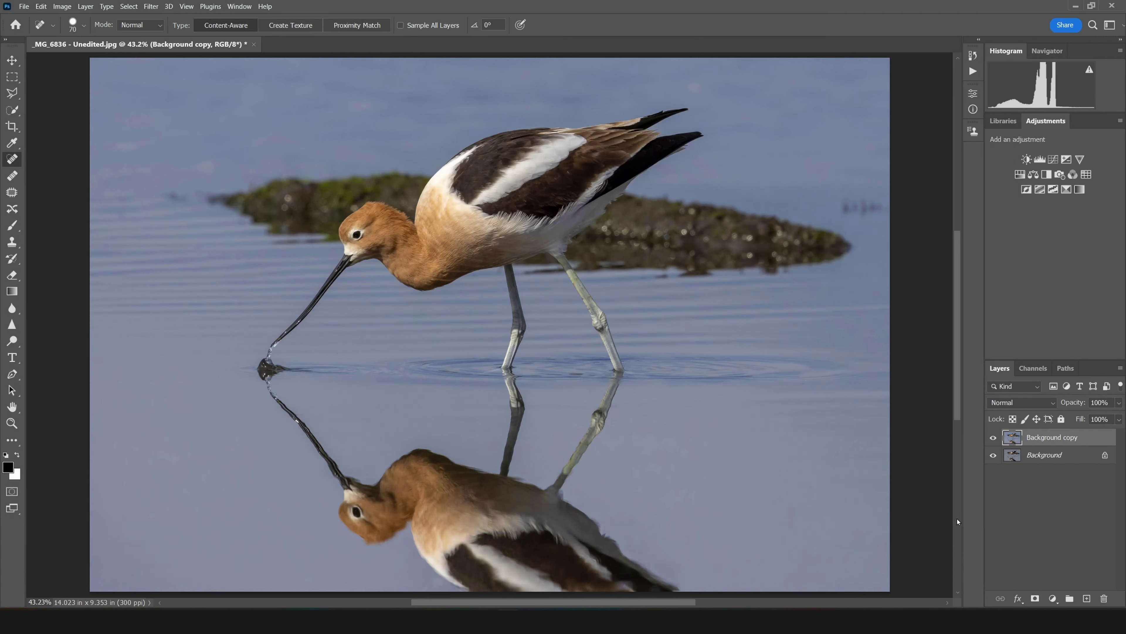
Enable the legacy "Save As" option in the File Handling preferences and apply it
{"action": "left_click", "coordinate": [41, 7]}
{"action": "mouse_move", "coordinate": [80, 440]}
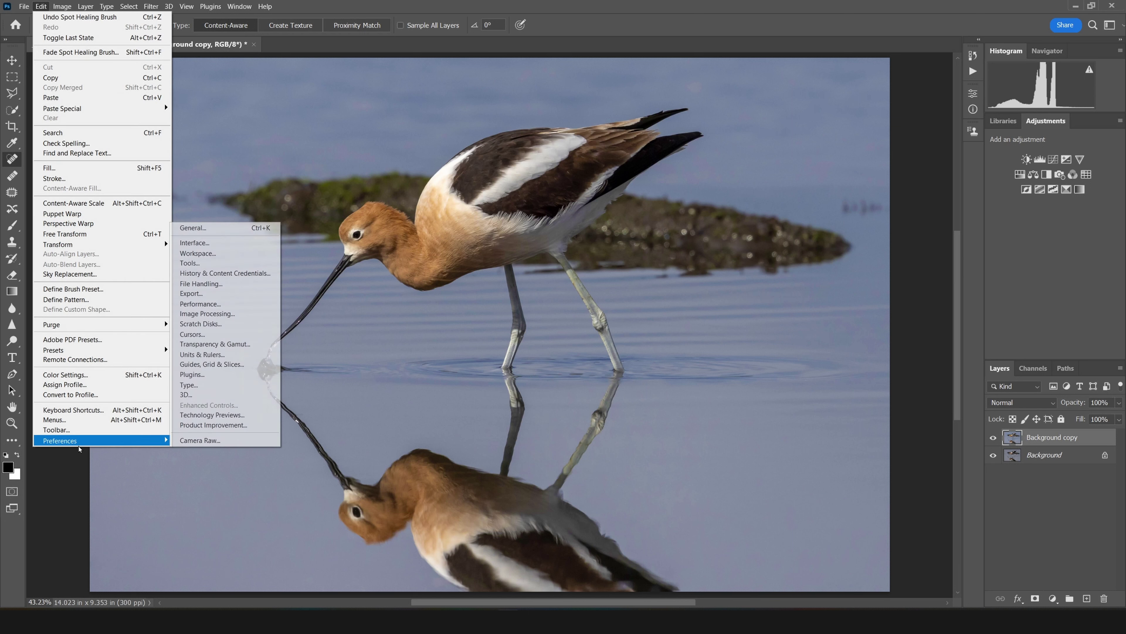
{"action": "left_click", "coordinate": [224, 285]}
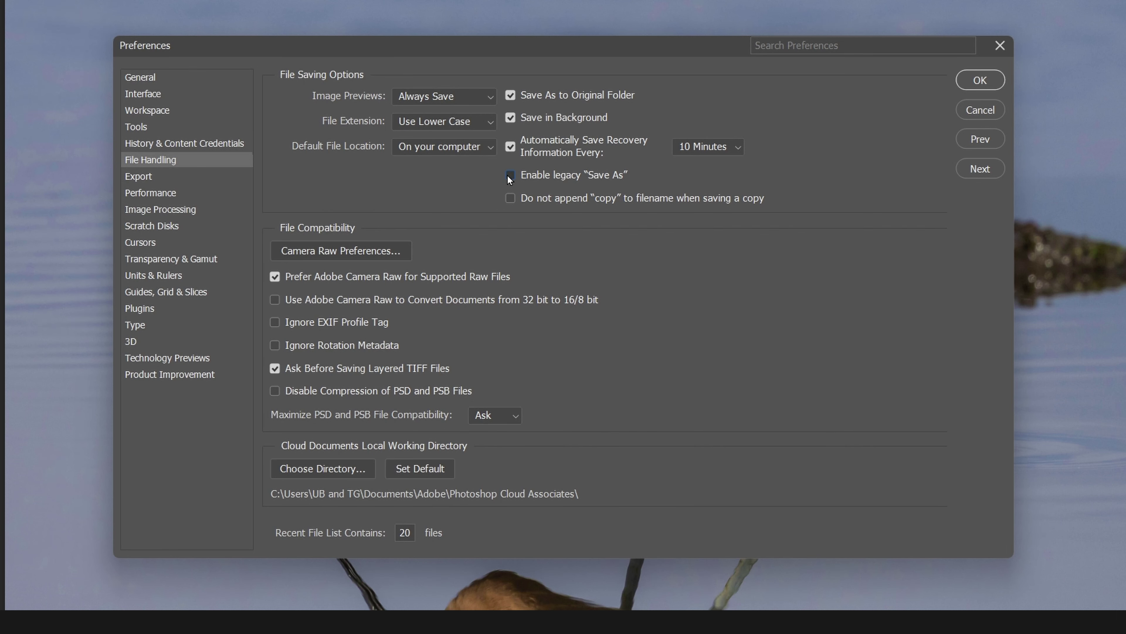
{"action": "left_click", "coordinate": [979, 80]}
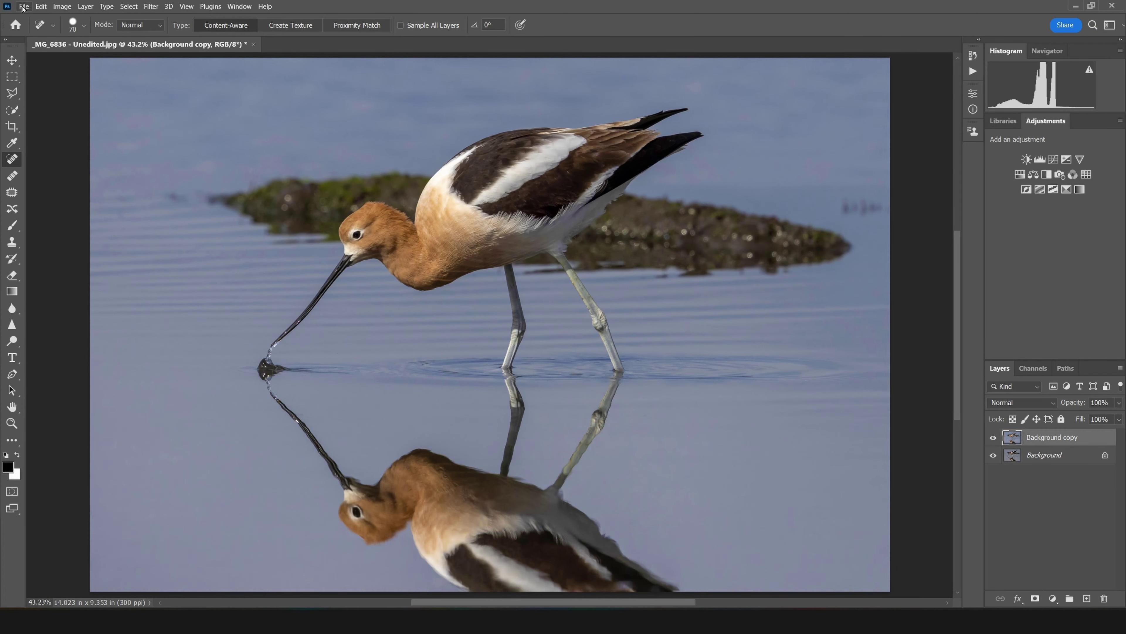
Start saving the edited photo under a new name with JPEG (*.JPG;*.JPEG;*.JPE) as the file format
{"action": "left_click", "coordinate": [23, 6]}
{"action": "left_click", "coordinate": [69, 132]}
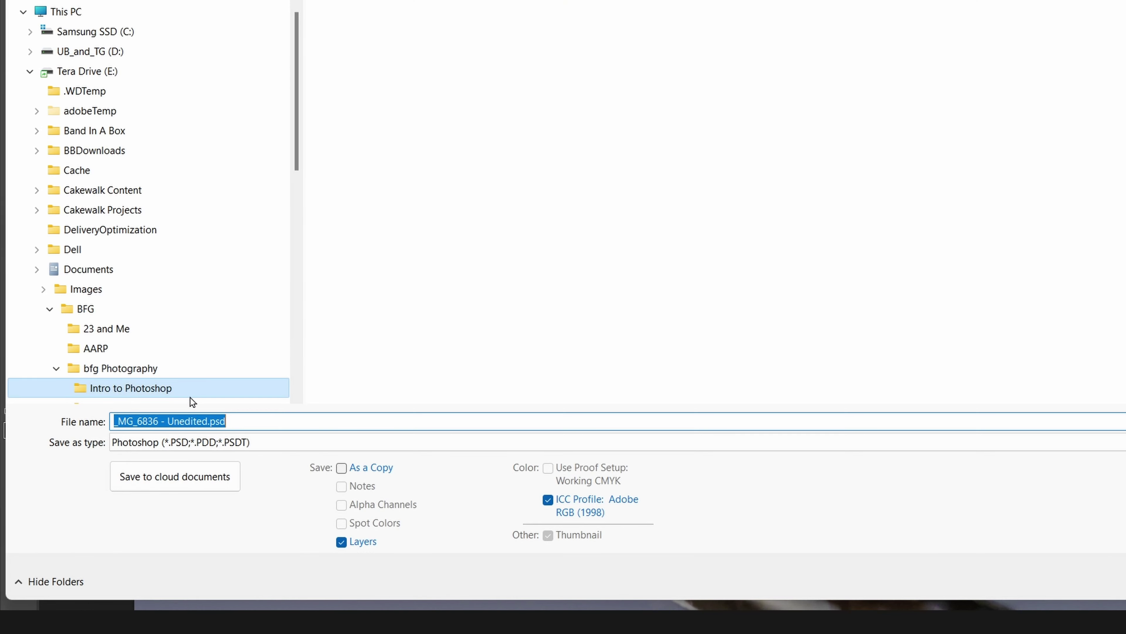
{"action": "left_click", "coordinate": [183, 443]}
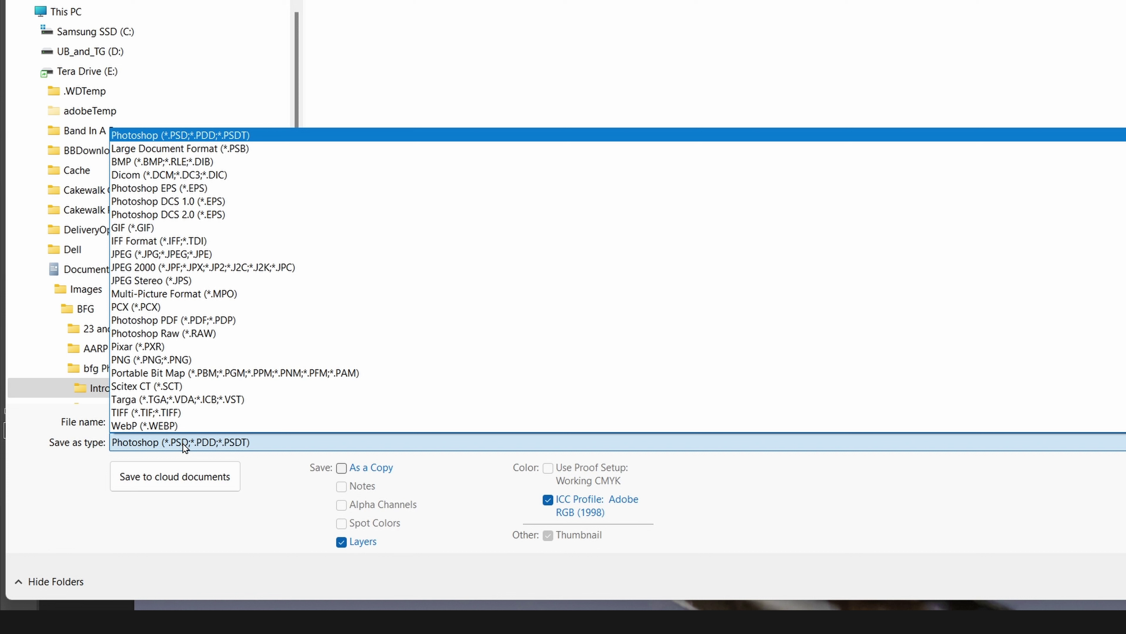
{"action": "left_click", "coordinate": [173, 258]}
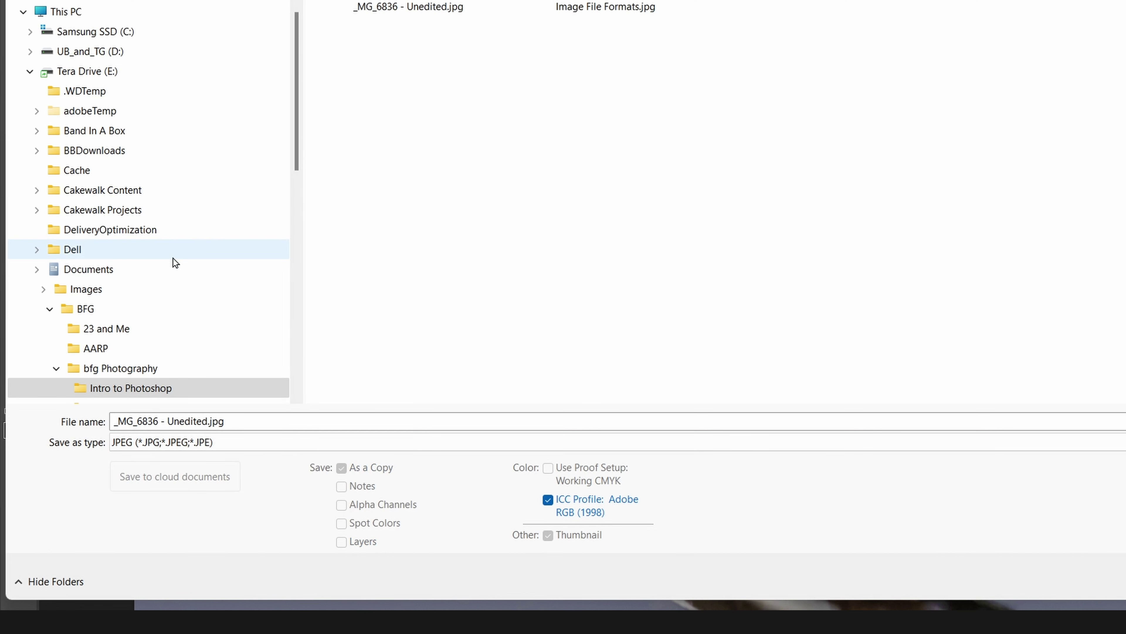
Add "- Adjusted" to the file name before the .jpg extension and save to the Intro to Photoshop folder
{"action": "left_click", "coordinate": [201, 420]}
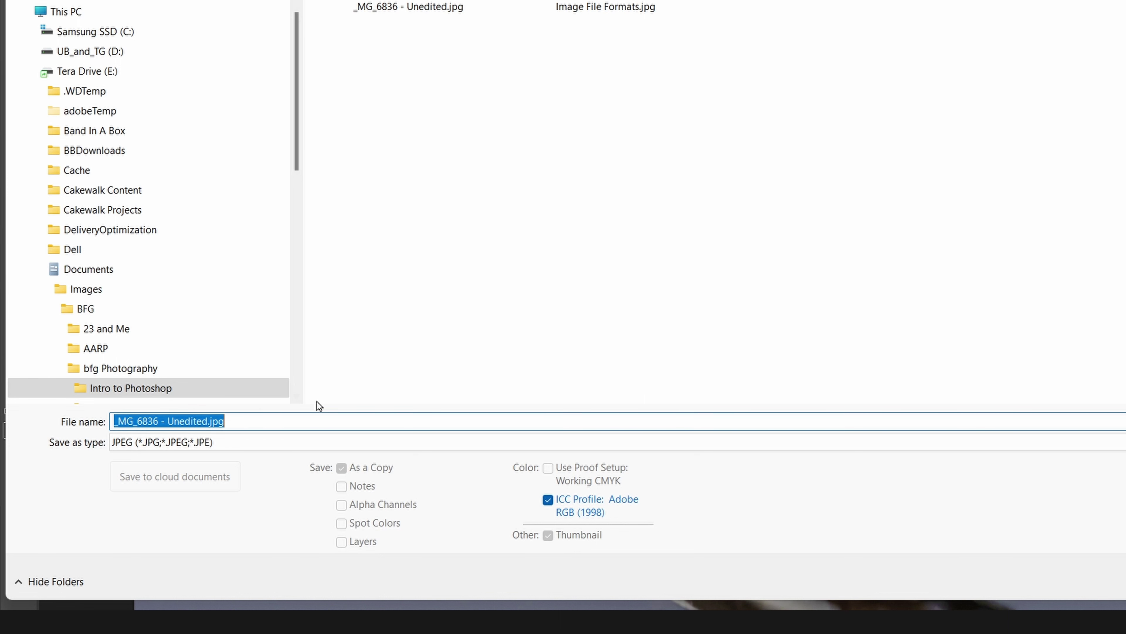
{"action": "key", "text": "Right"}
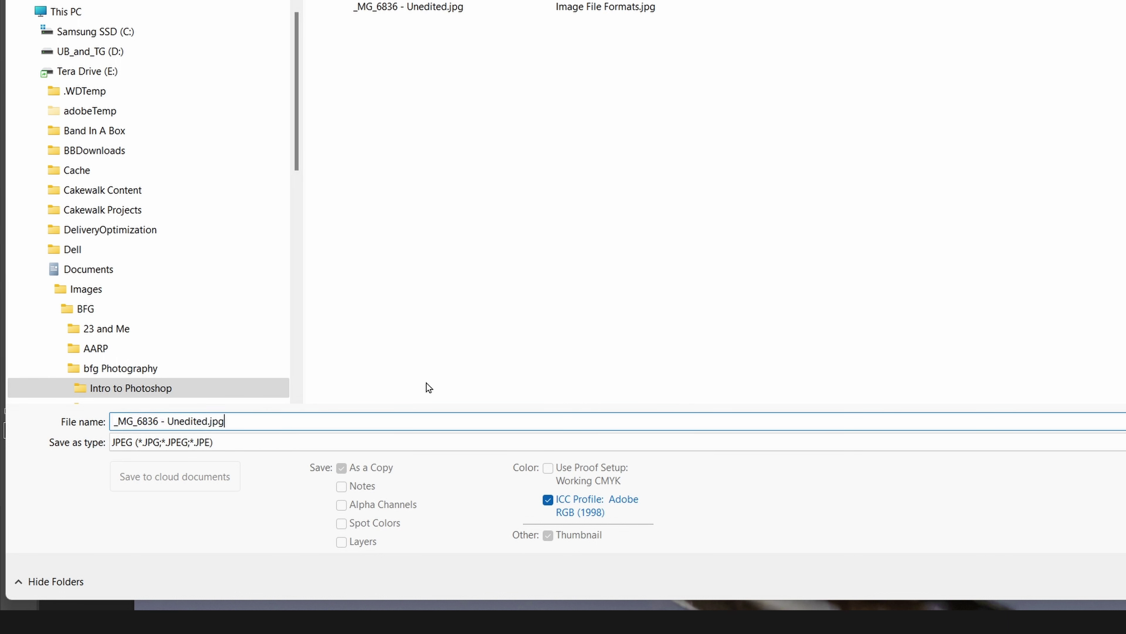
{"action": "key", "text": "Left"}
{"action": "key", "text": "Left"}
{"action": "key", "text": "Left"}
{"action": "key", "text": "Left"}
{"action": "type", "text": "- Adjusted"}
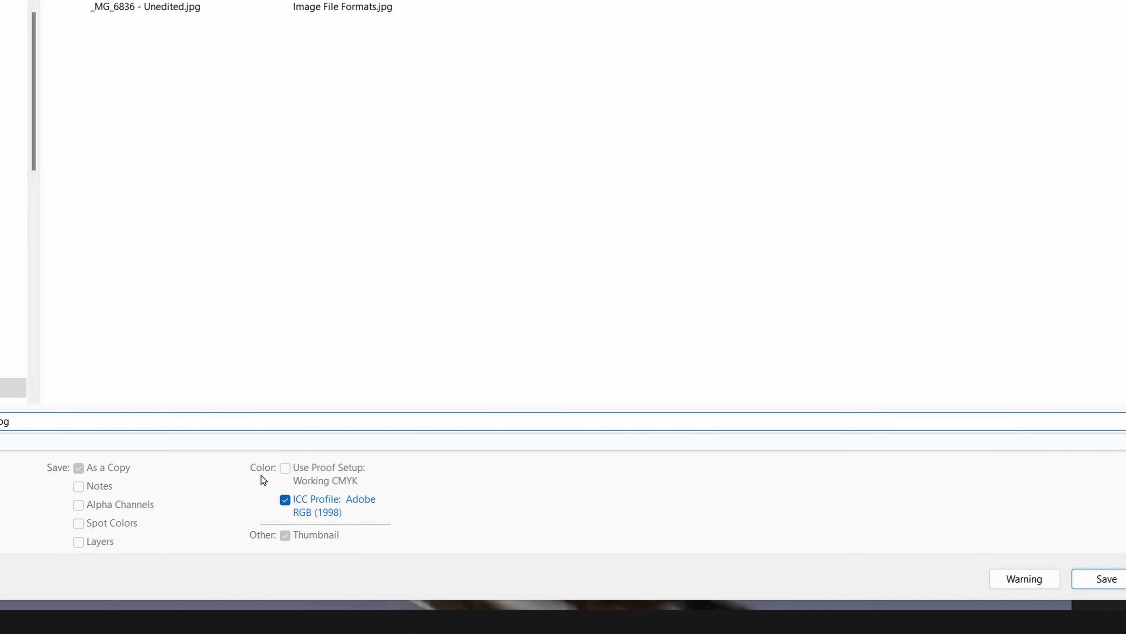
{"action": "left_click", "coordinate": [806, 579]}
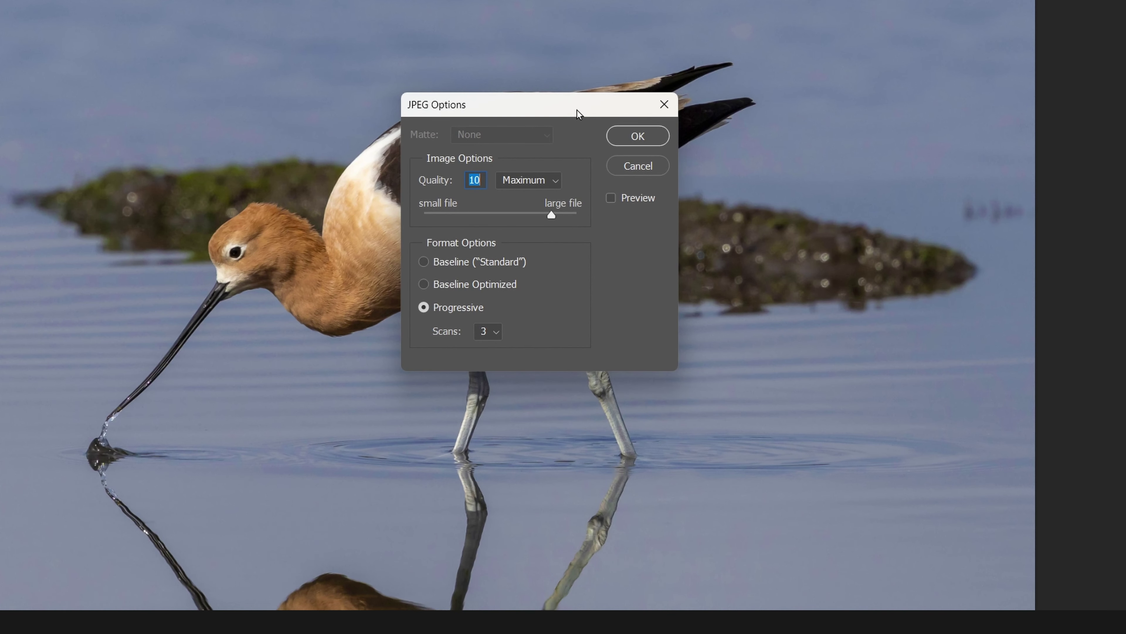
Try a lower JPEG quality for a smaller file, raise it back toward large file, and accept the JPEG options
{"action": "left_click_drag", "start_coordinate": [552, 215], "coordinate": [467, 215]}
{"action": "left_click_drag", "start_coordinate": [453, 217], "coordinate": [557, 218]}
{"action": "left_click", "coordinate": [637, 137]}
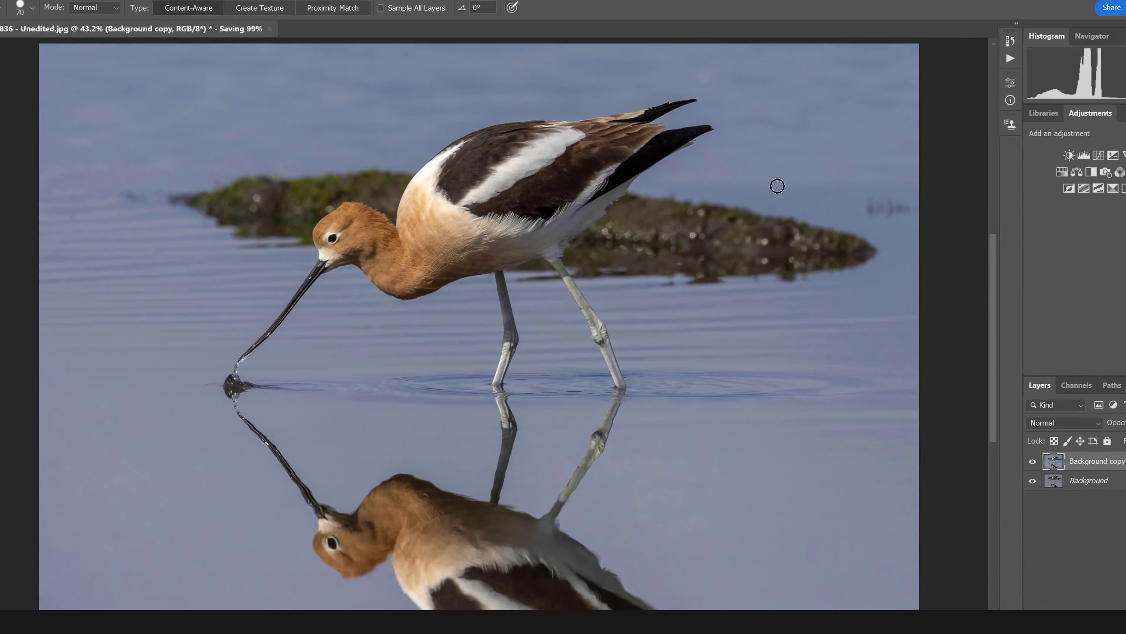